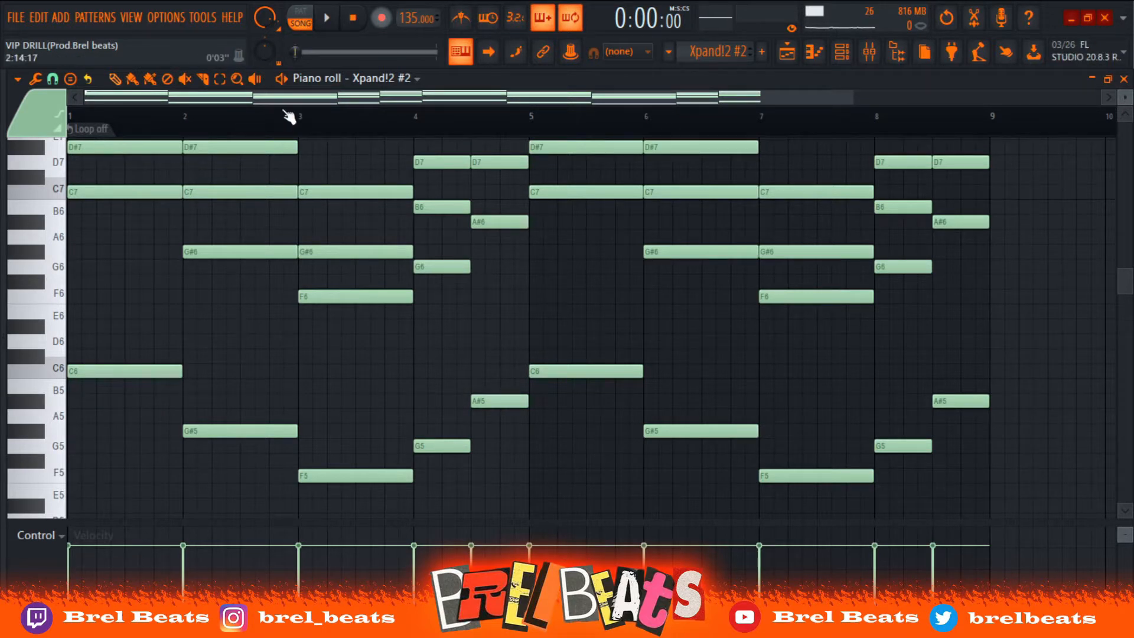
Switch playback to pattern mode and play through the Xpand!2 #2 chord pattern in the piano roll
drag(1125, 282, 1121, 256)
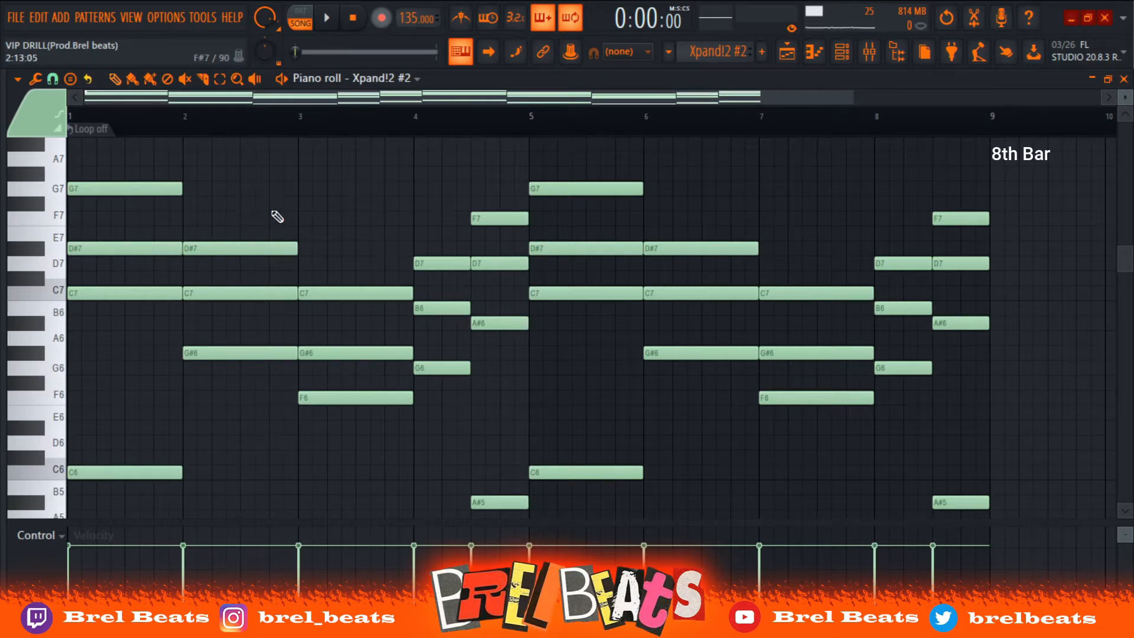
click(313, 12)
key(space)
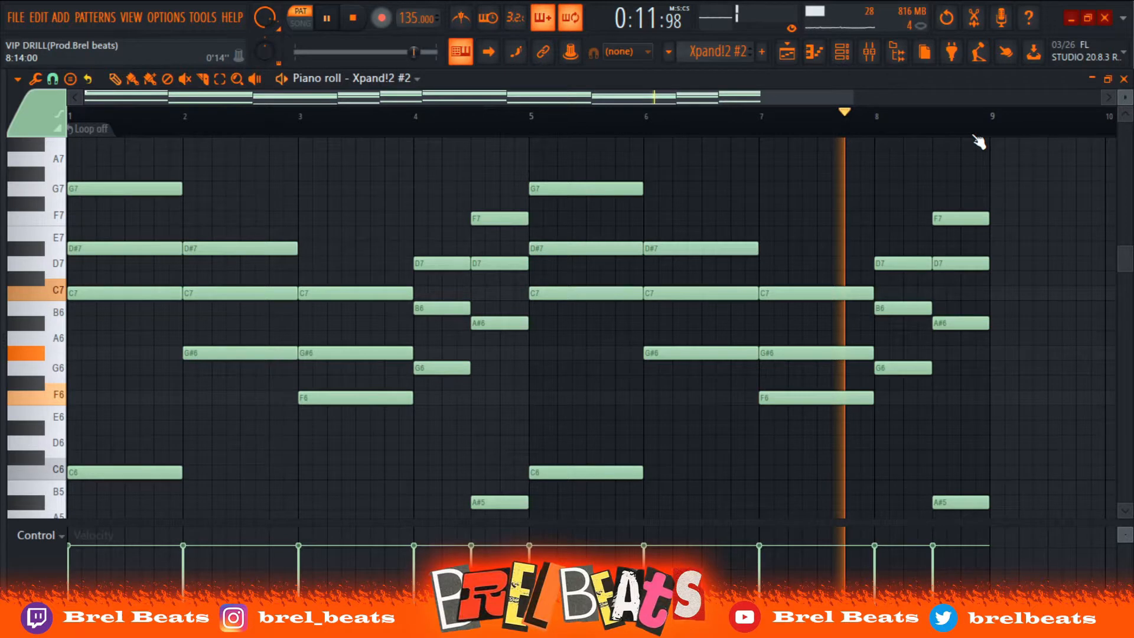
key(space)
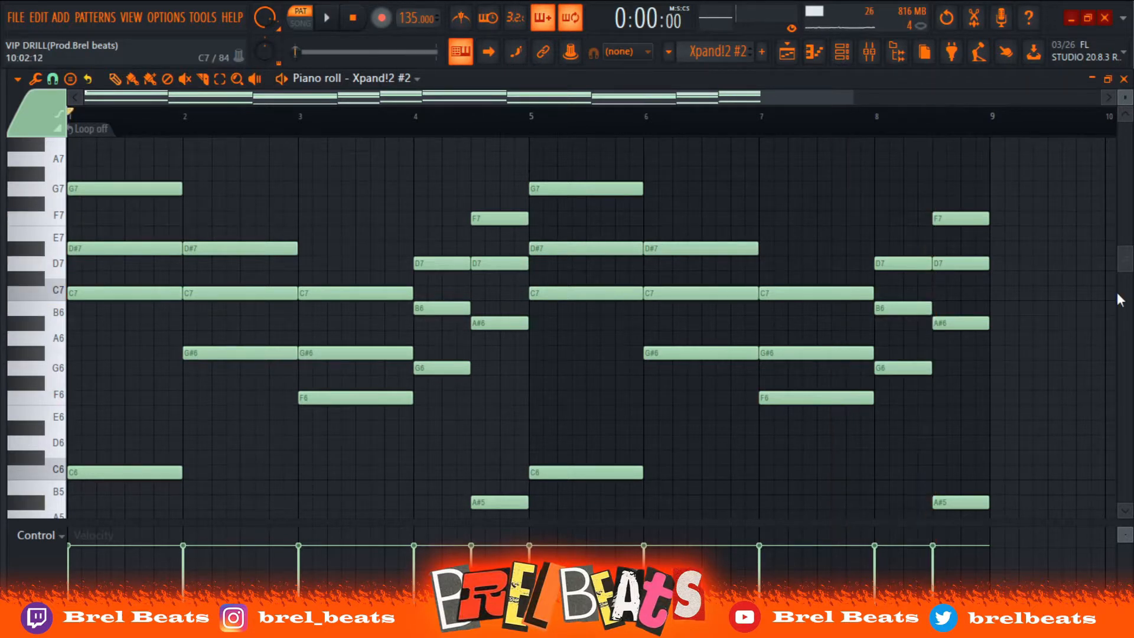
drag(1125, 263, 1125, 263)
Check the channel rack, and close it and the Xpand!2 #2 piano roll to return to the playlist
click(842, 52)
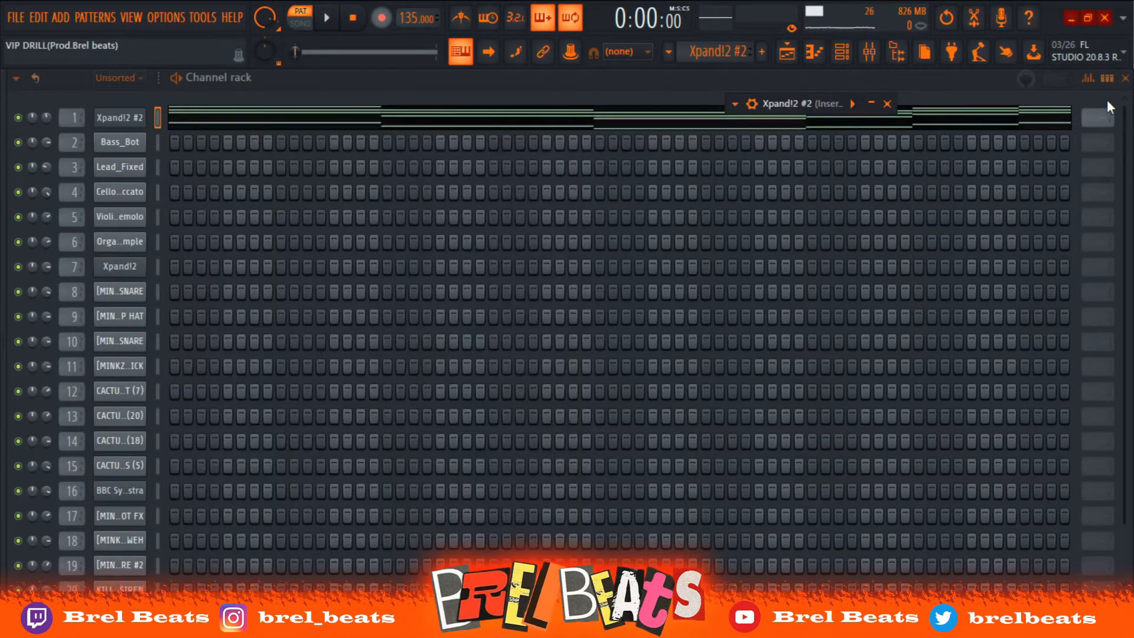
click(1124, 79)
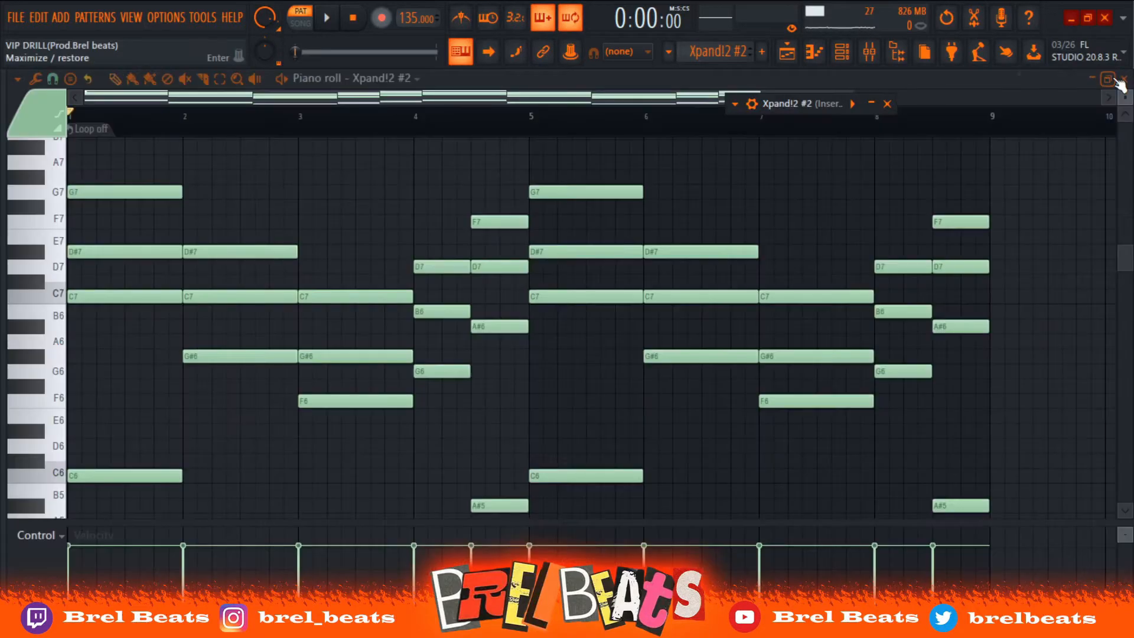
click(1122, 81)
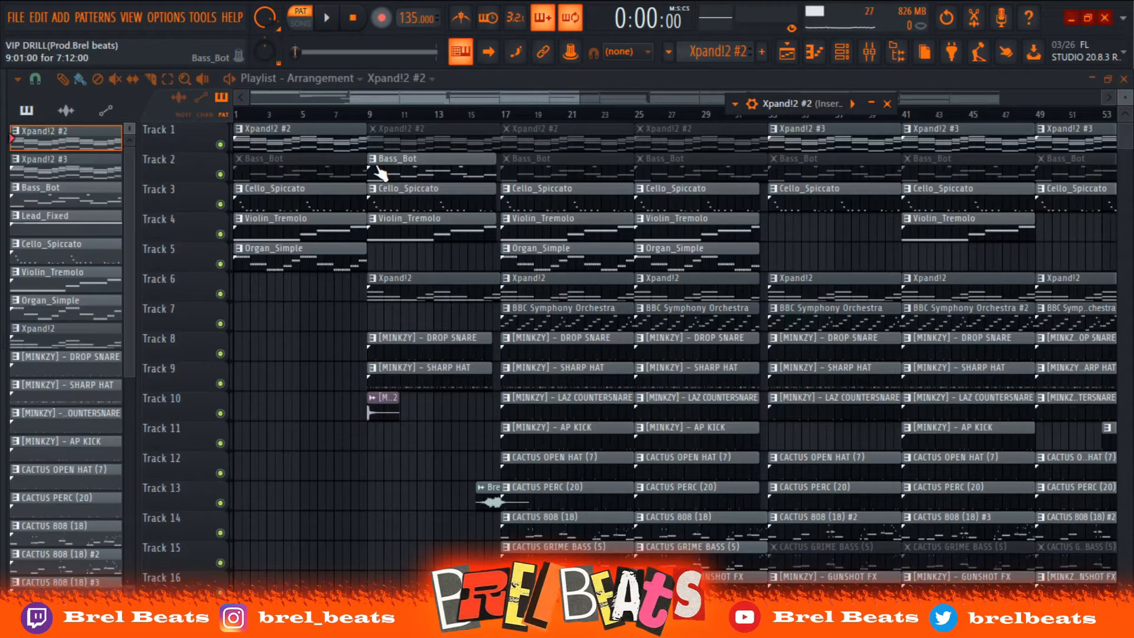
Open the first Cello_Spiccato clip on Track 3 in the piano roll and play all of its notes from bar 1
double_click(287, 196)
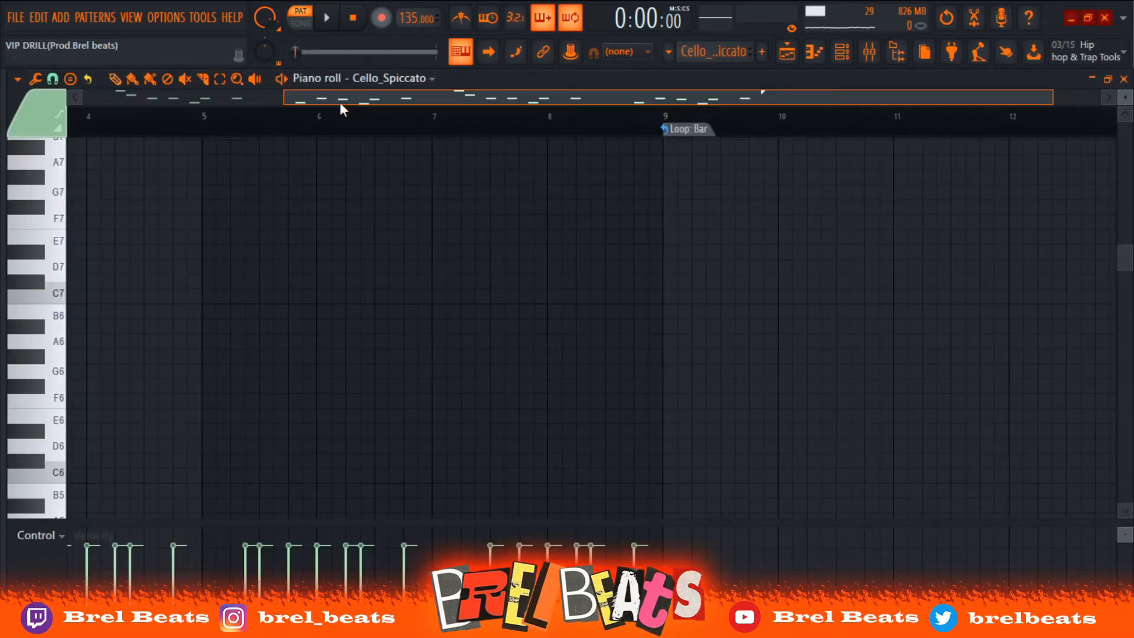
drag(340, 104, 139, 103)
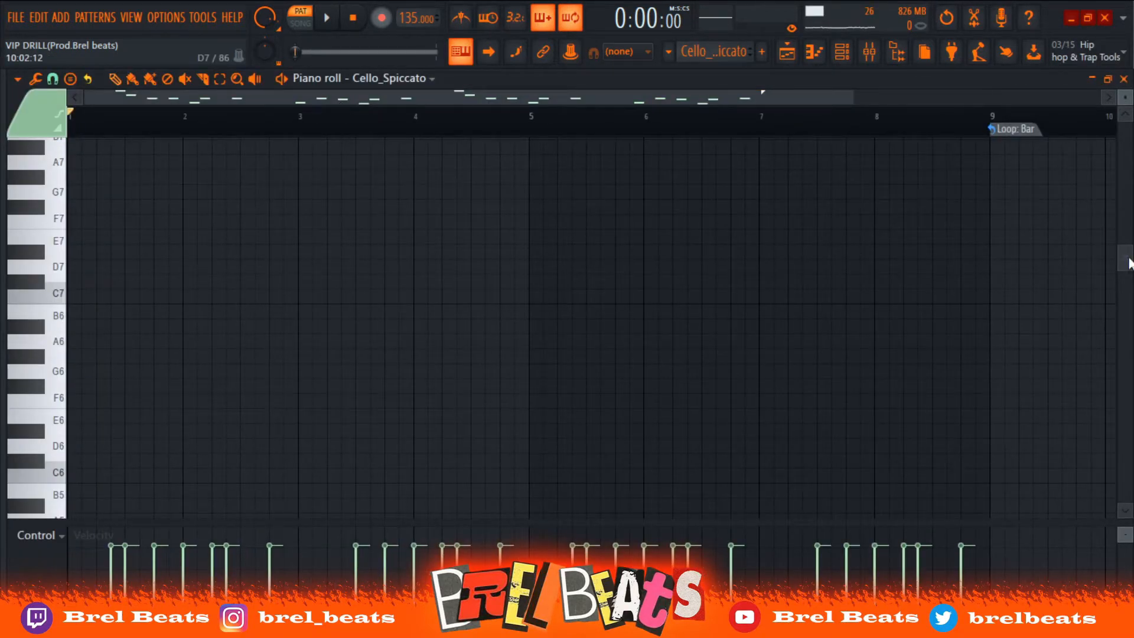
drag(1129, 263, 1129, 333)
key(space)
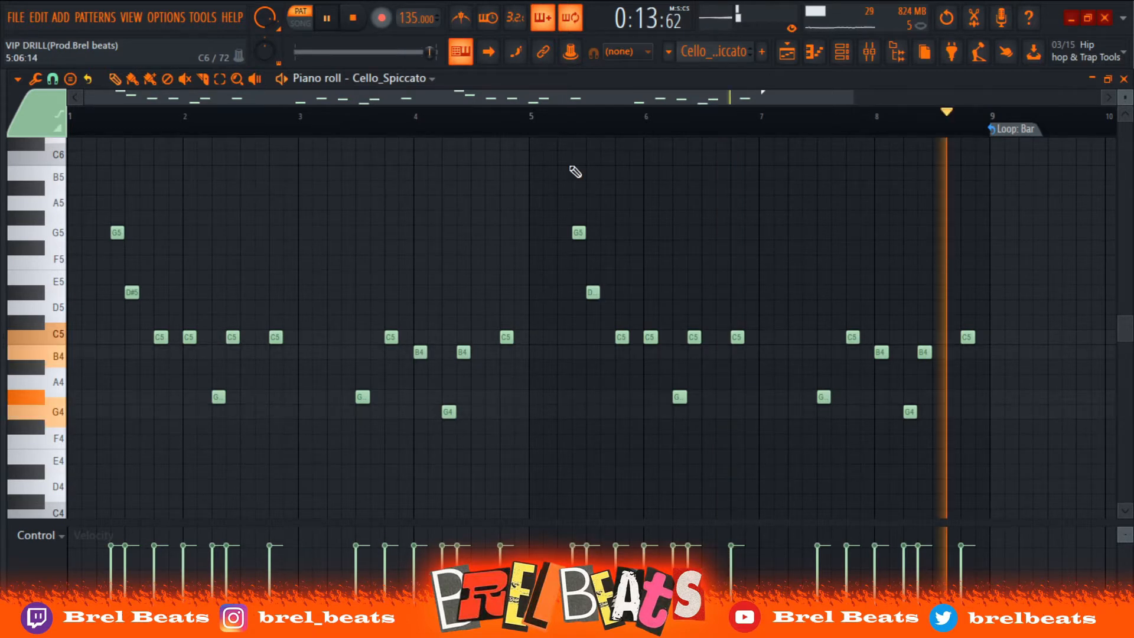
key(space)
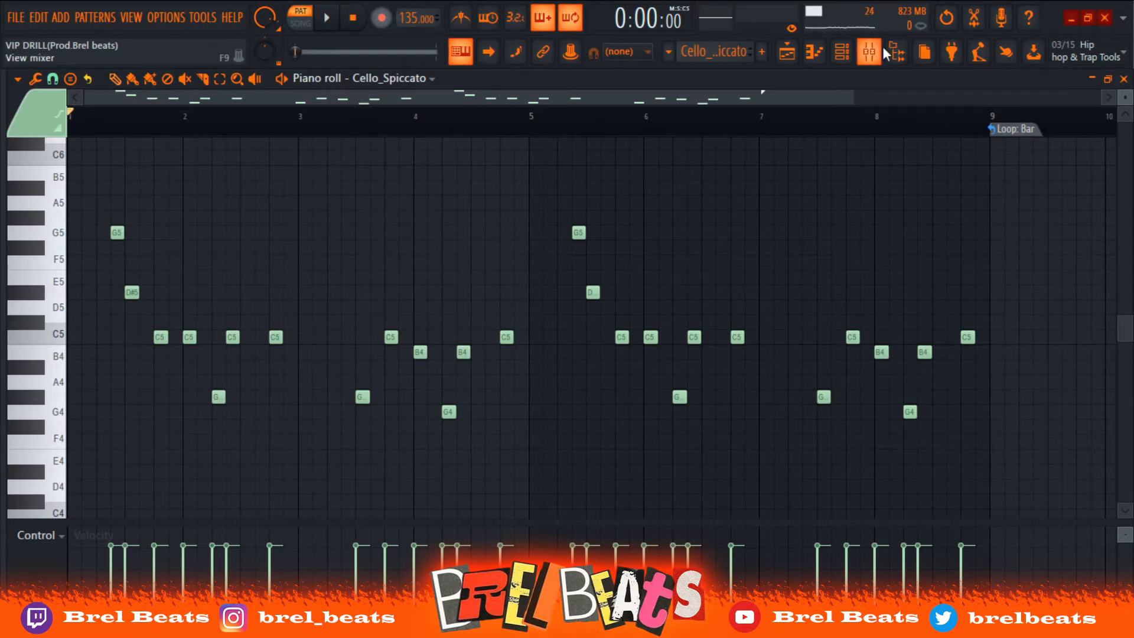
Open the mixer at Insert 4 and compare the cello pattern during playback with its Gross Beat and Fruity Reeverb 2 effects bypassed and enabled
click(842, 54)
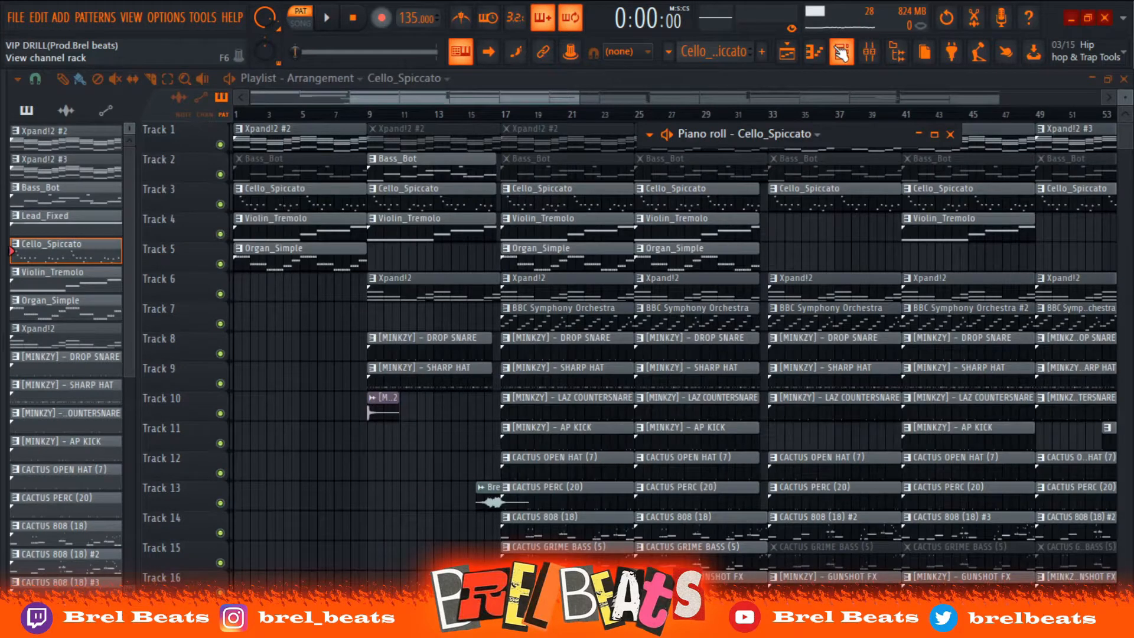
click(842, 53)
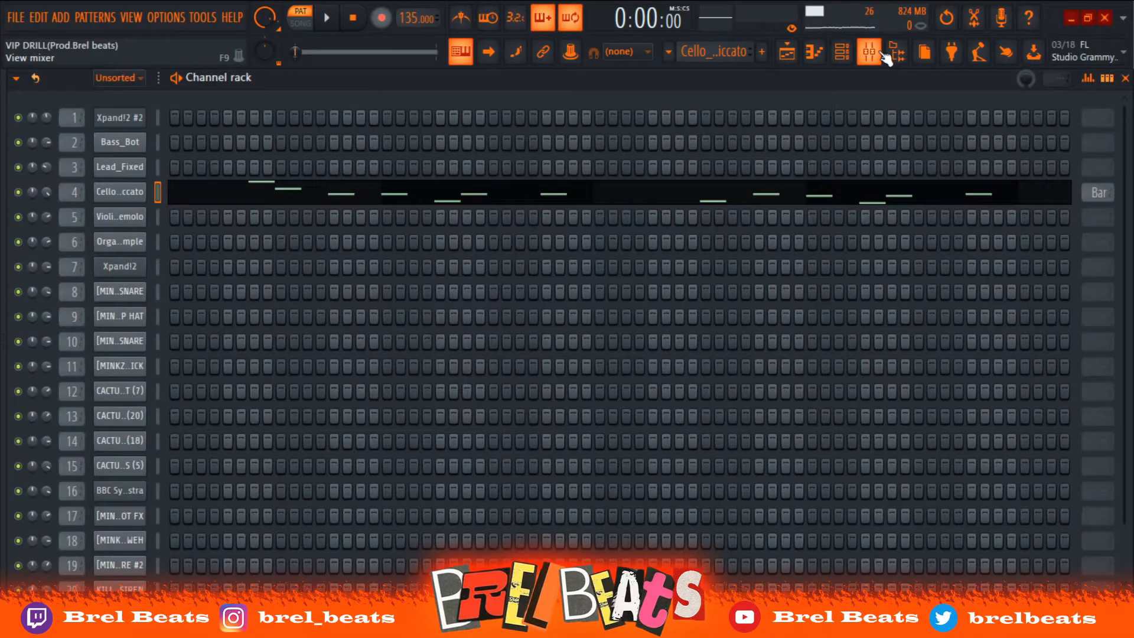
click(883, 54)
click(317, 109)
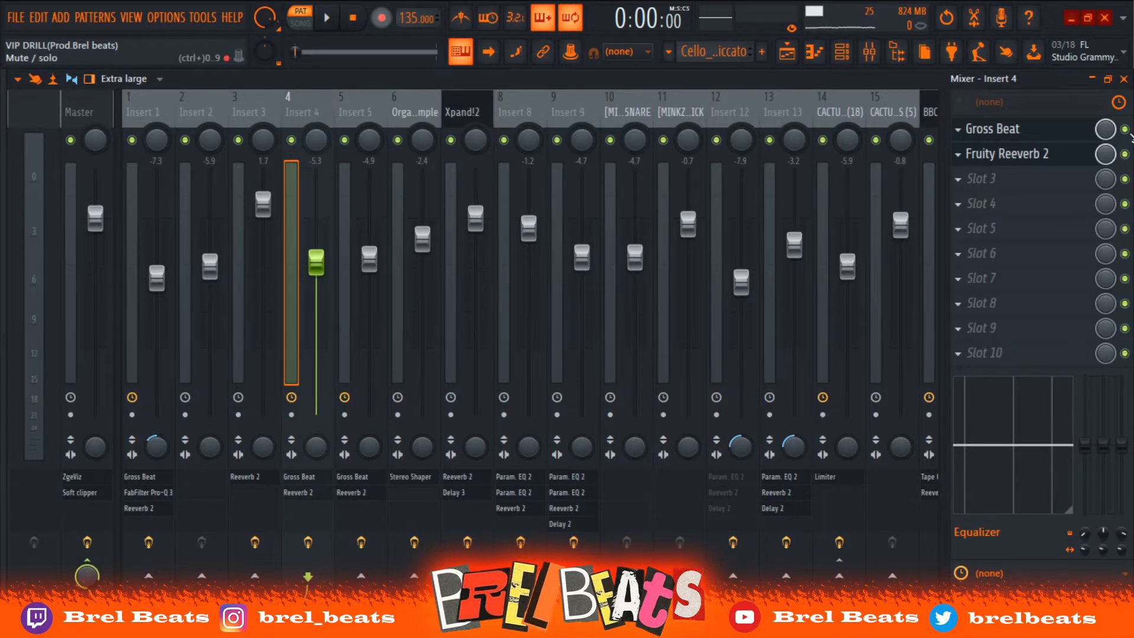
click(307, 543)
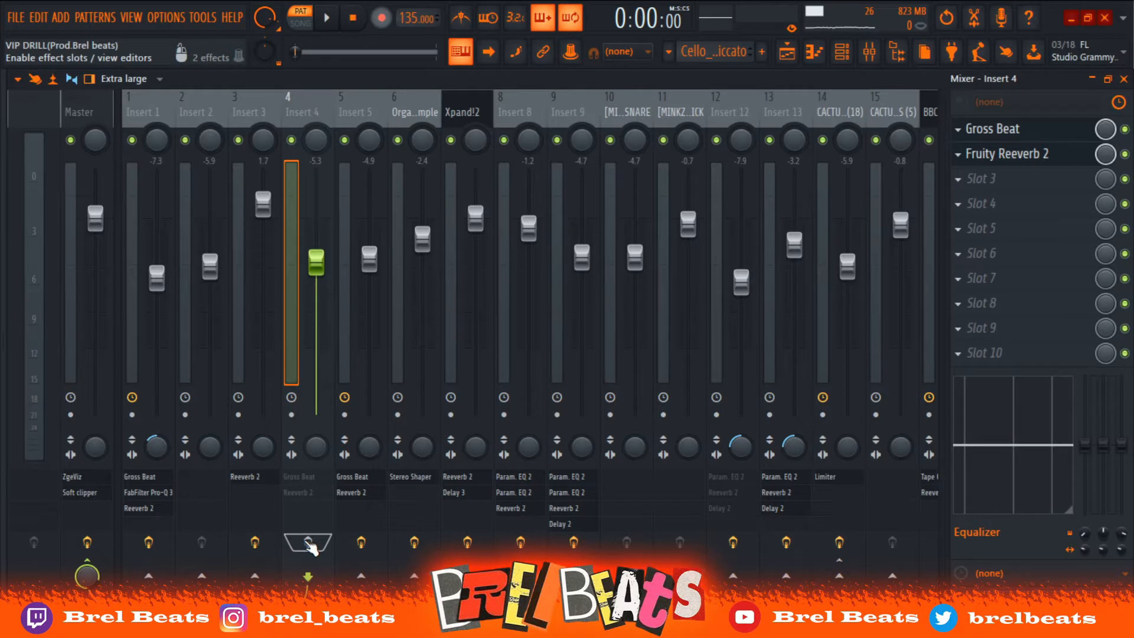
key(space)
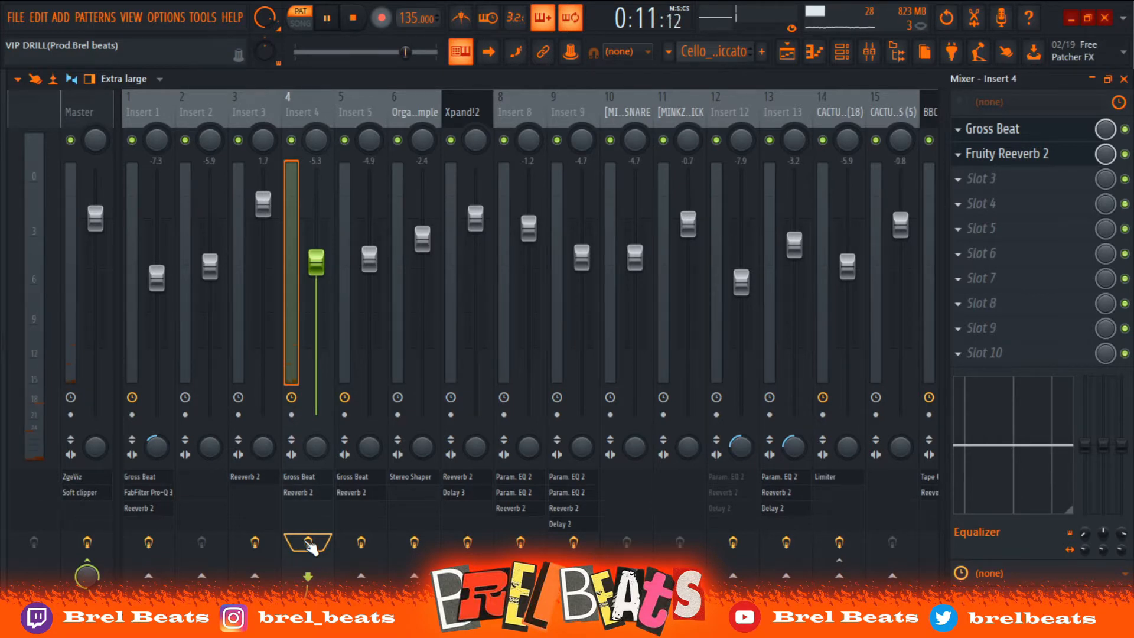
key(space)
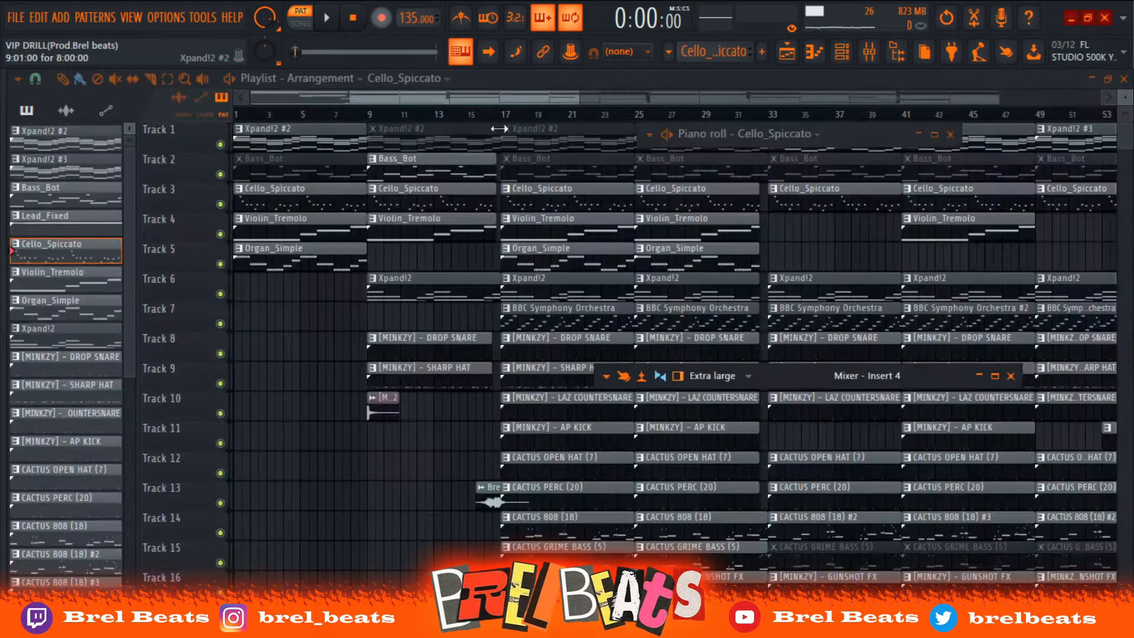
Select the Violin_Tremolo pattern and locate the carsonbeats 'Apex' one shot kit under 4.ACCENTS & TEXTURES in the browser
double_click(279, 230)
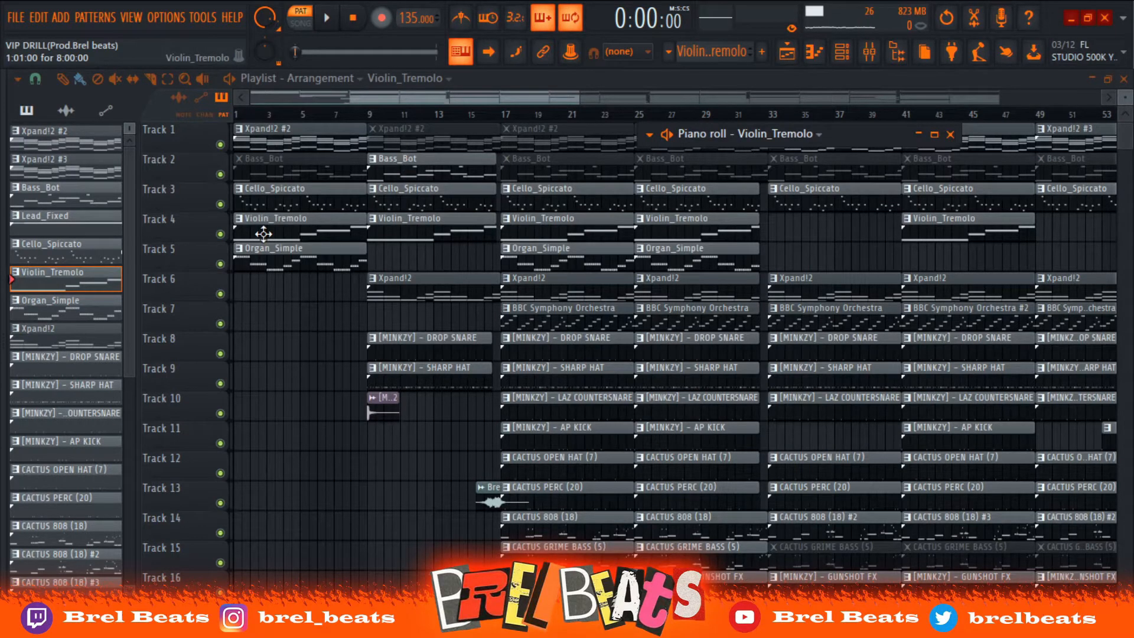
right_click(5, 227)
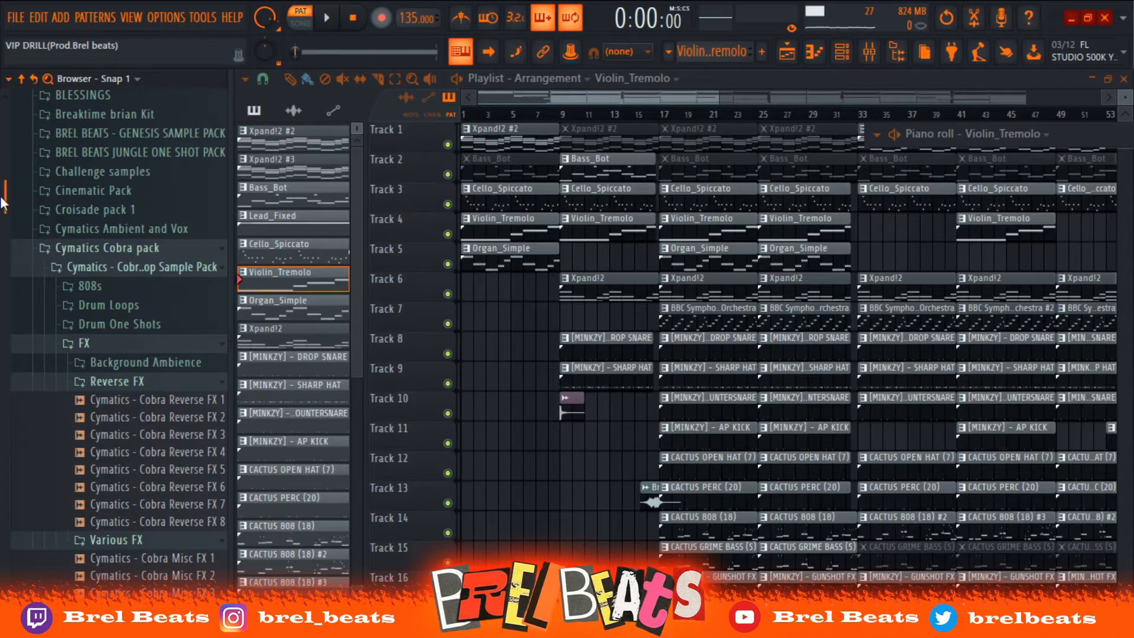
drag(2, 199, 2, 150)
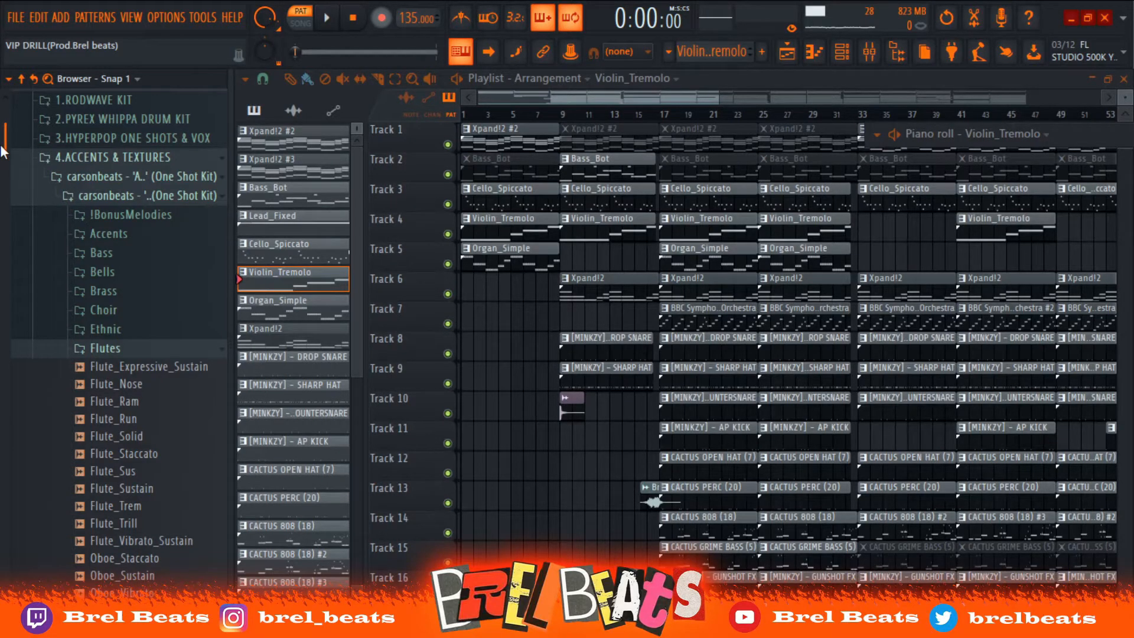
click(142, 180)
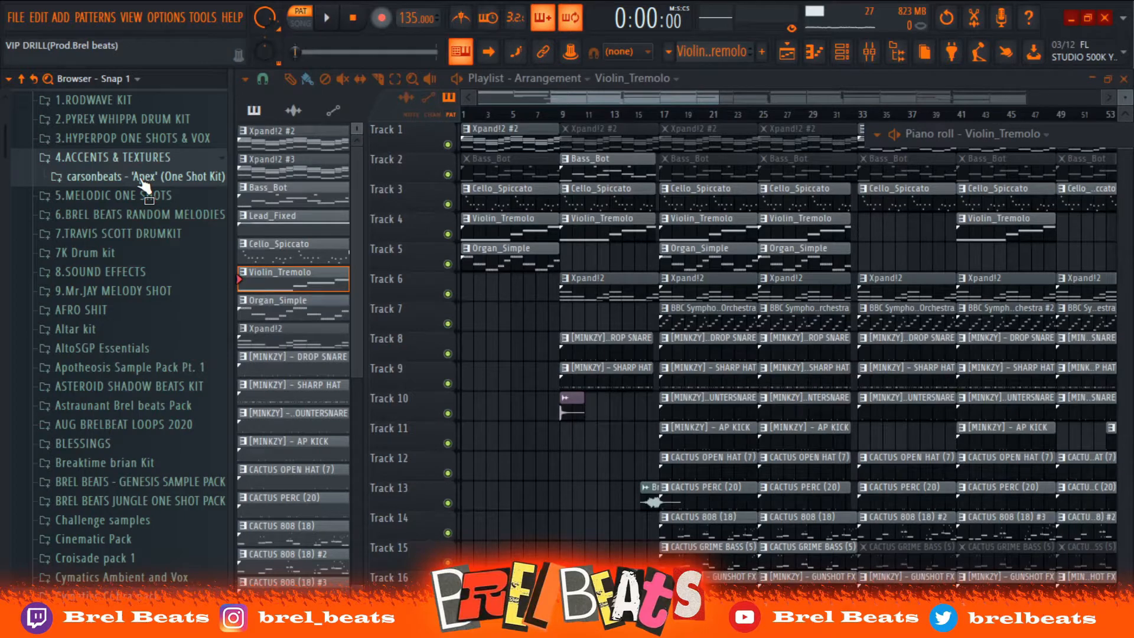
click(141, 180)
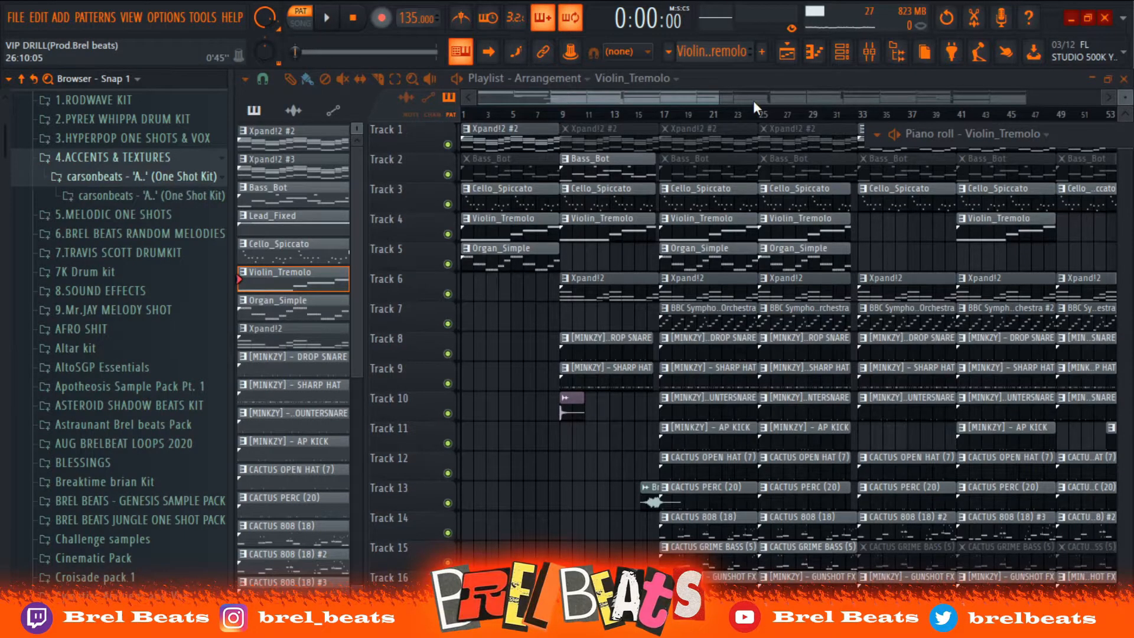
Open the first Violin_Tremolo clip on Track 4 in the piano roll and play its melody
scroll(500, 258, up, 3)
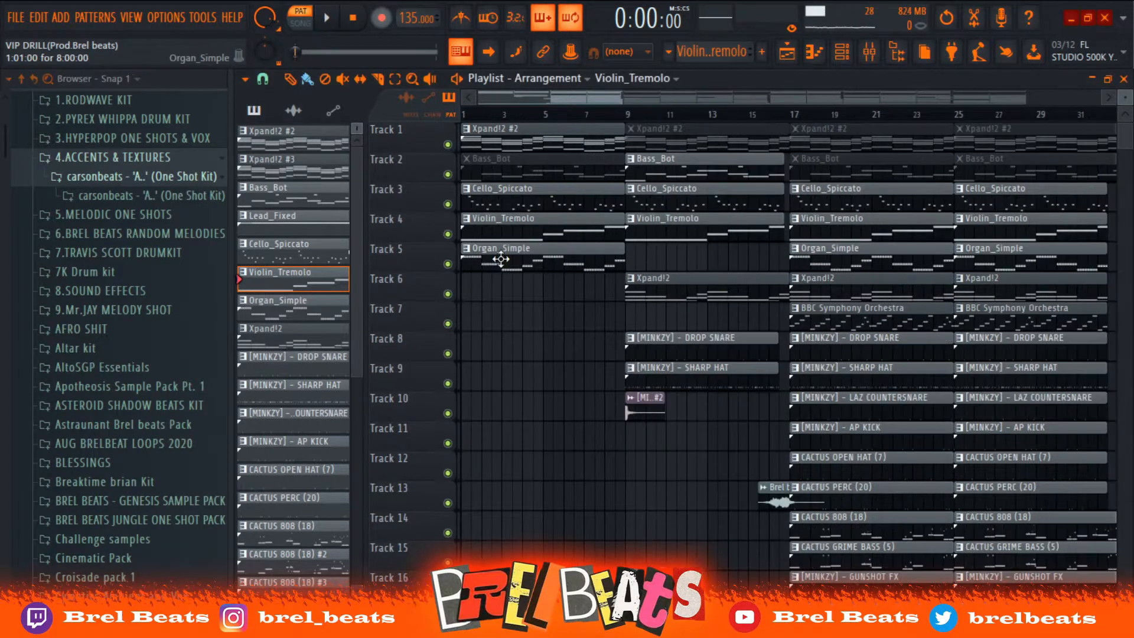
double_click(487, 230)
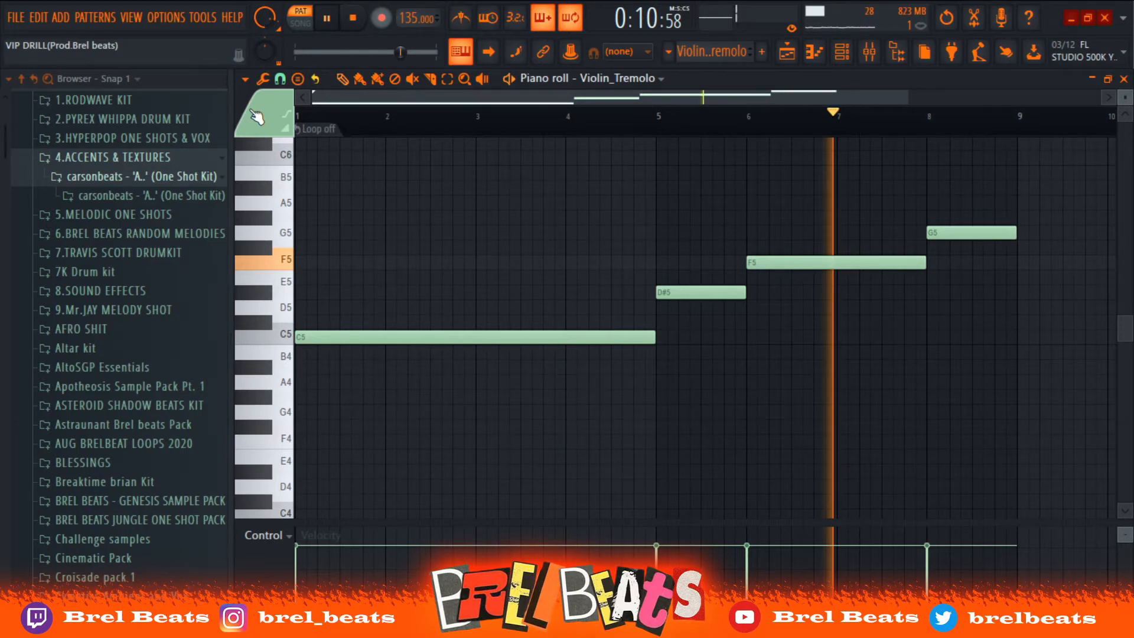
key(space)
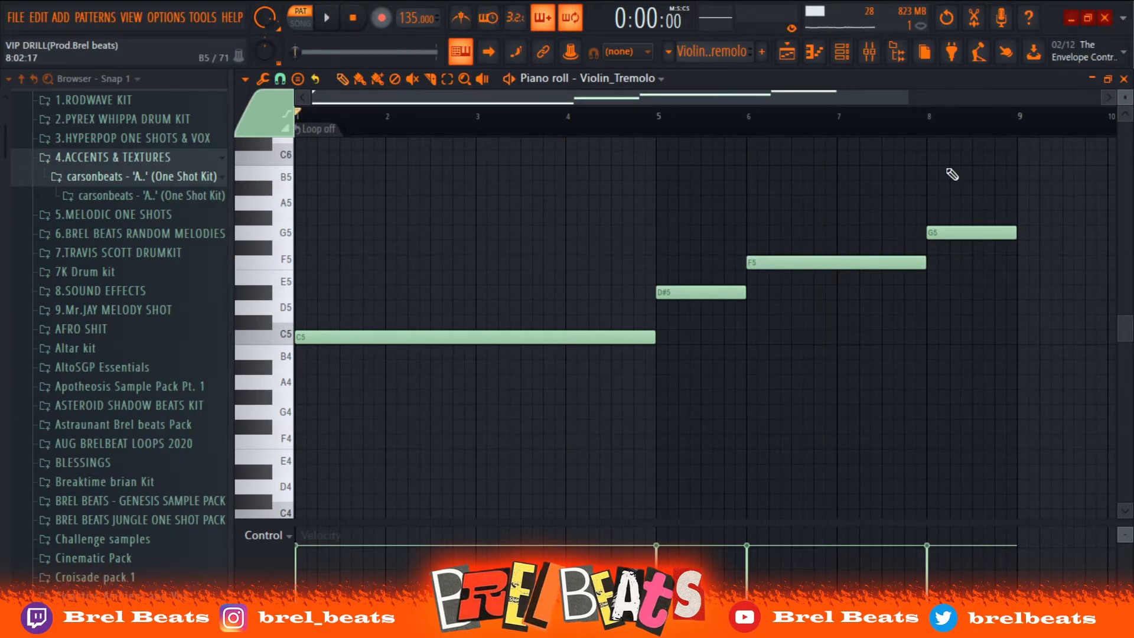
Open the Organ_Simple pattern from the playlist in the piano roll, and audition it and the Xpand!2 pattern
key(F5)
click(503, 259)
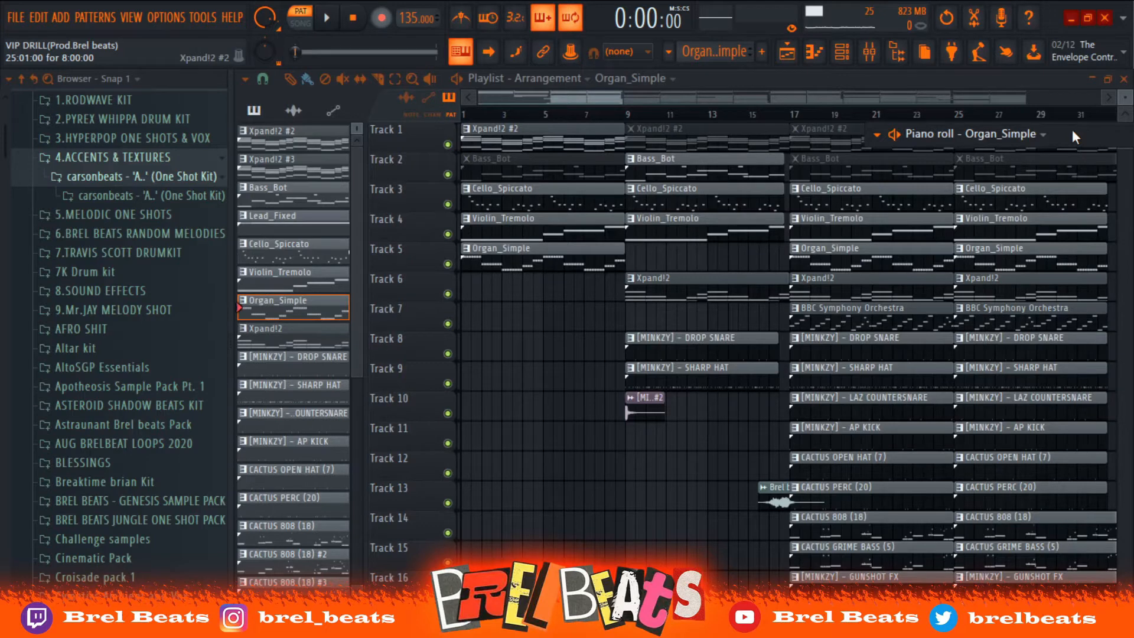
click(1072, 134)
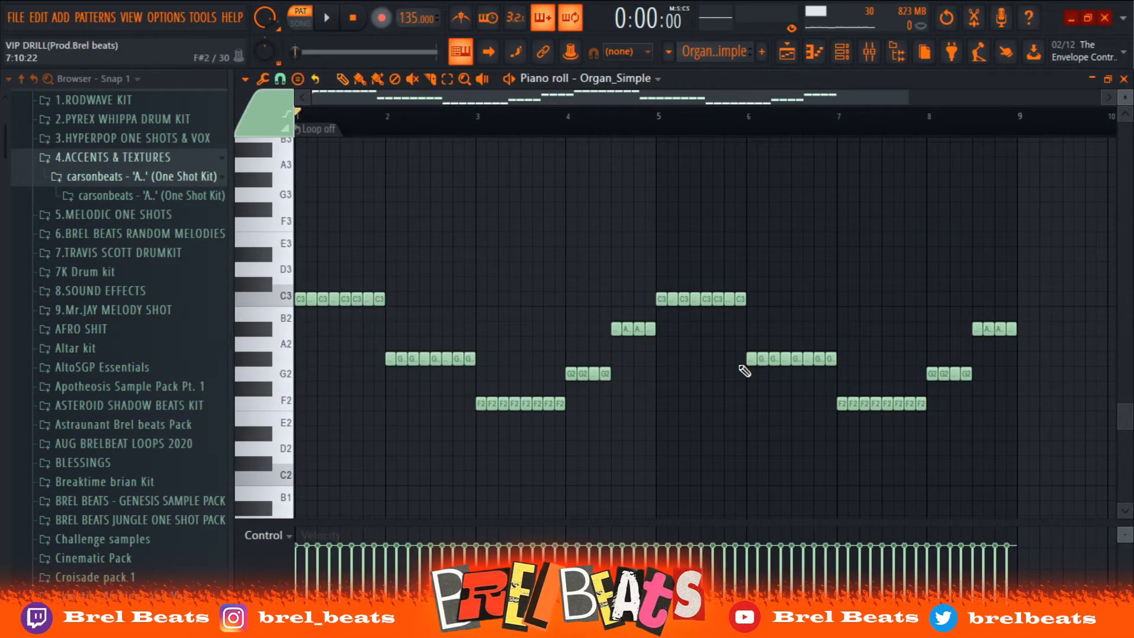
key(space)
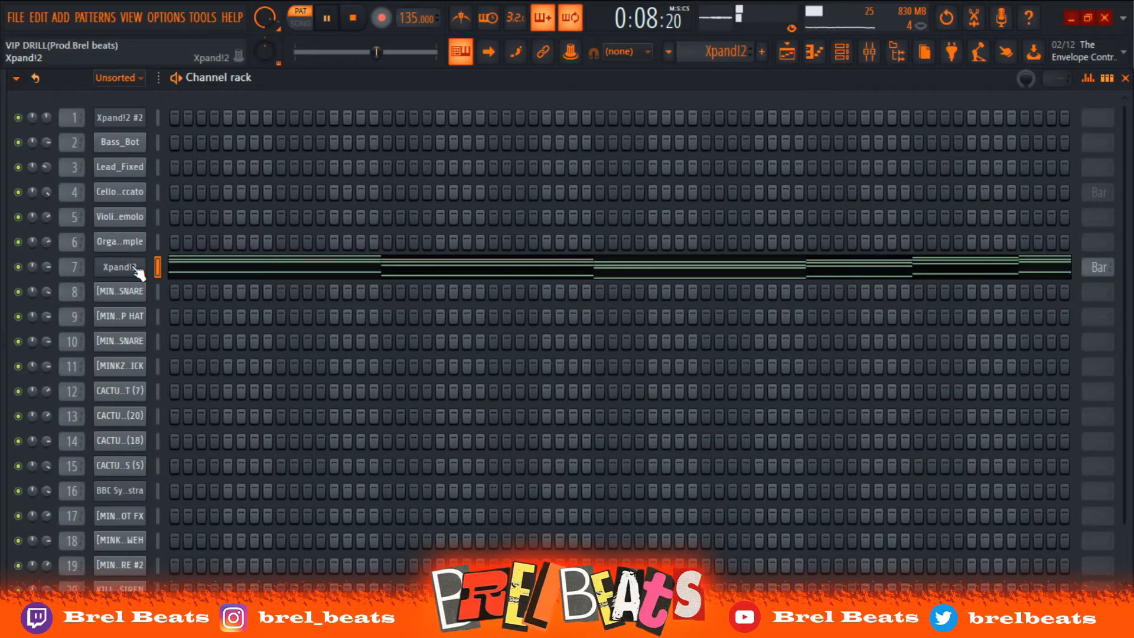
key(space)
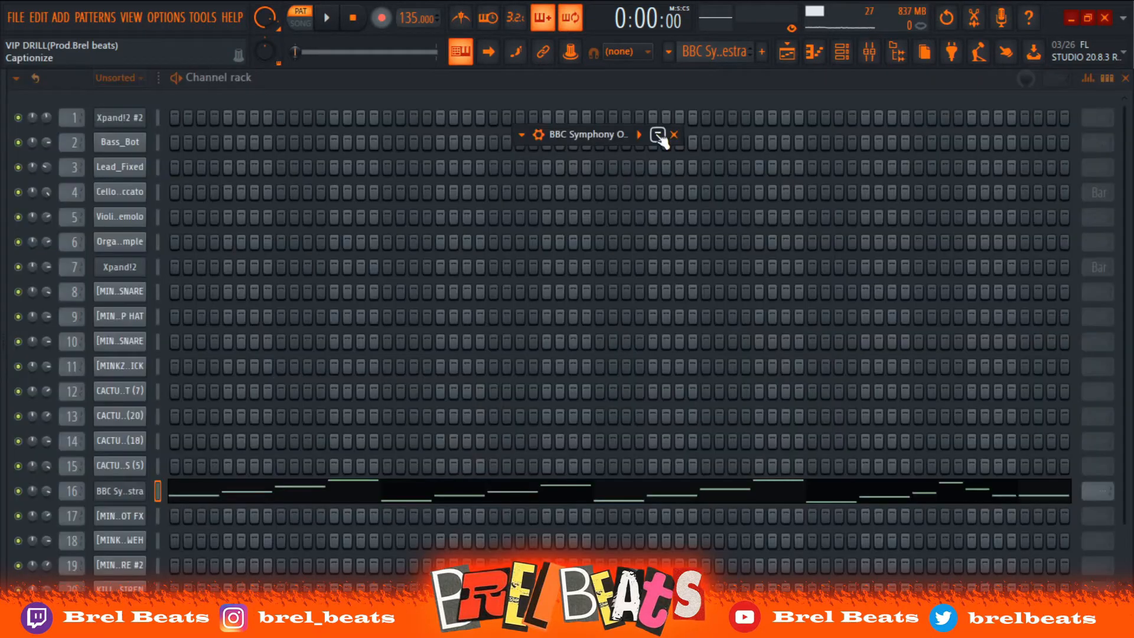
Expand the BBC Symphony Orchestra plugin window and browse its instrument presets, keeping Percussion: Harp and Celeste loaded
click(657, 135)
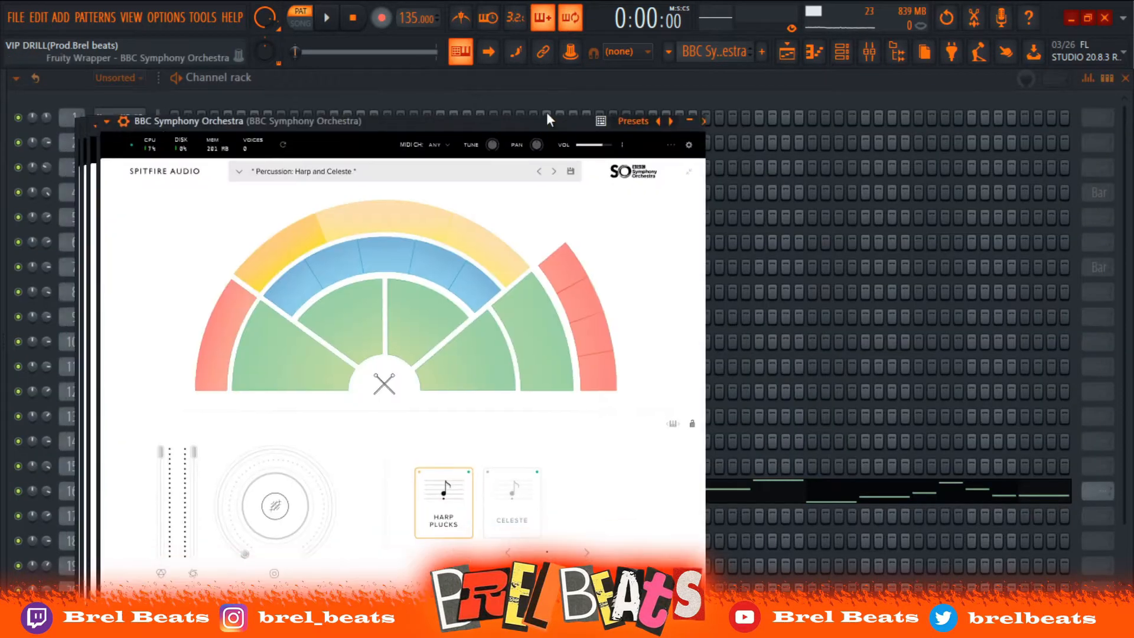
drag(547, 114, 675, 67)
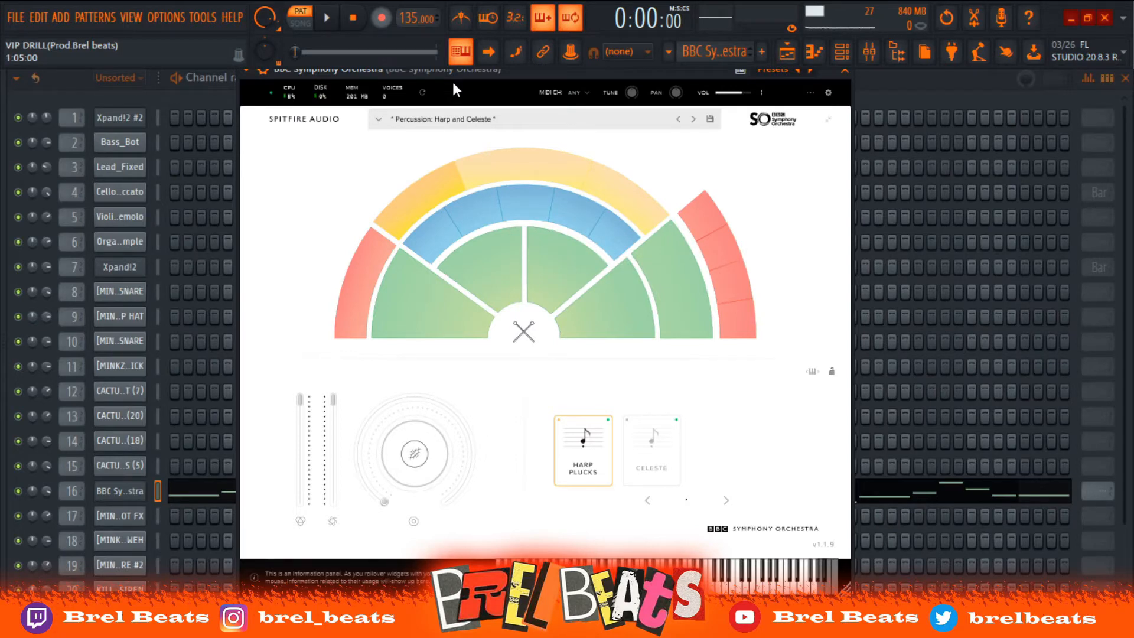
click(525, 119)
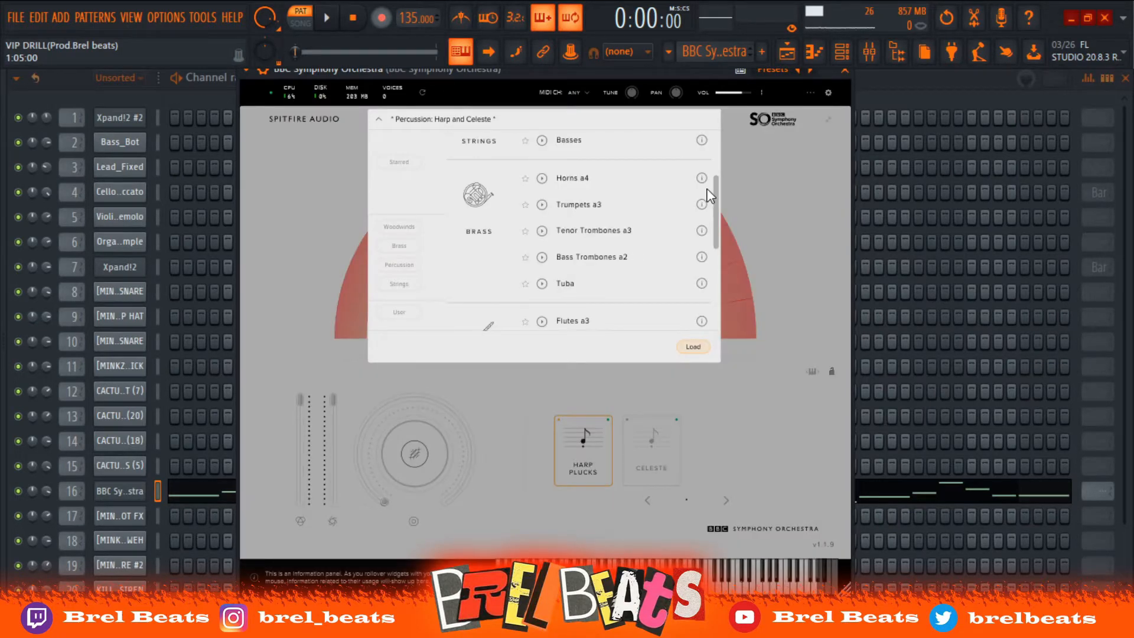
scroll(708, 194, down, 5)
click(763, 190)
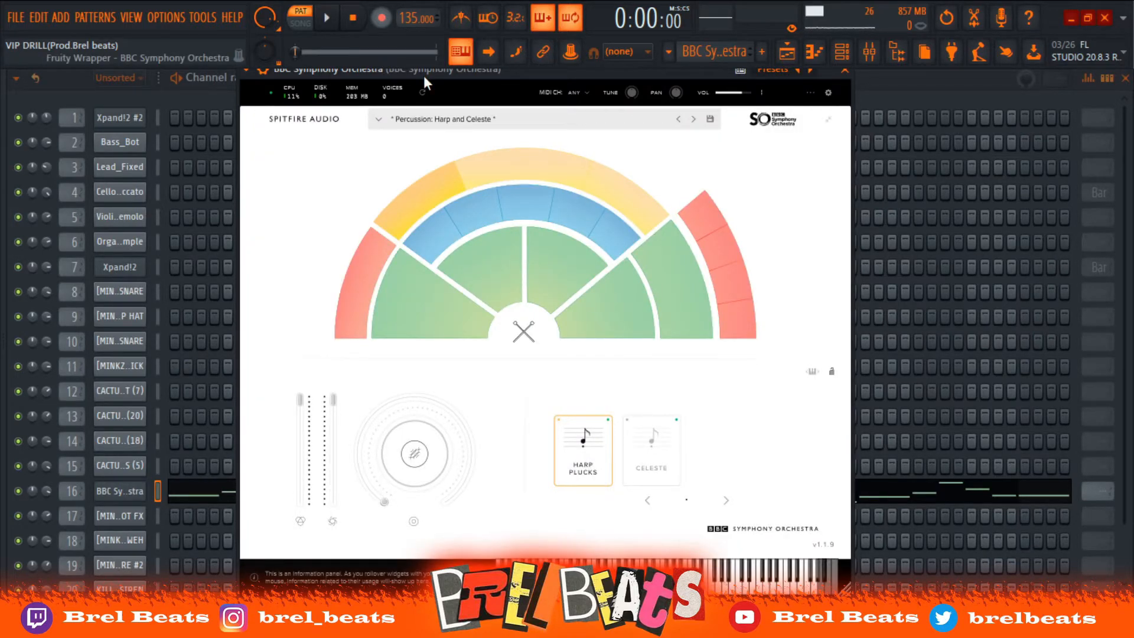
drag(423, 75, 419, 118)
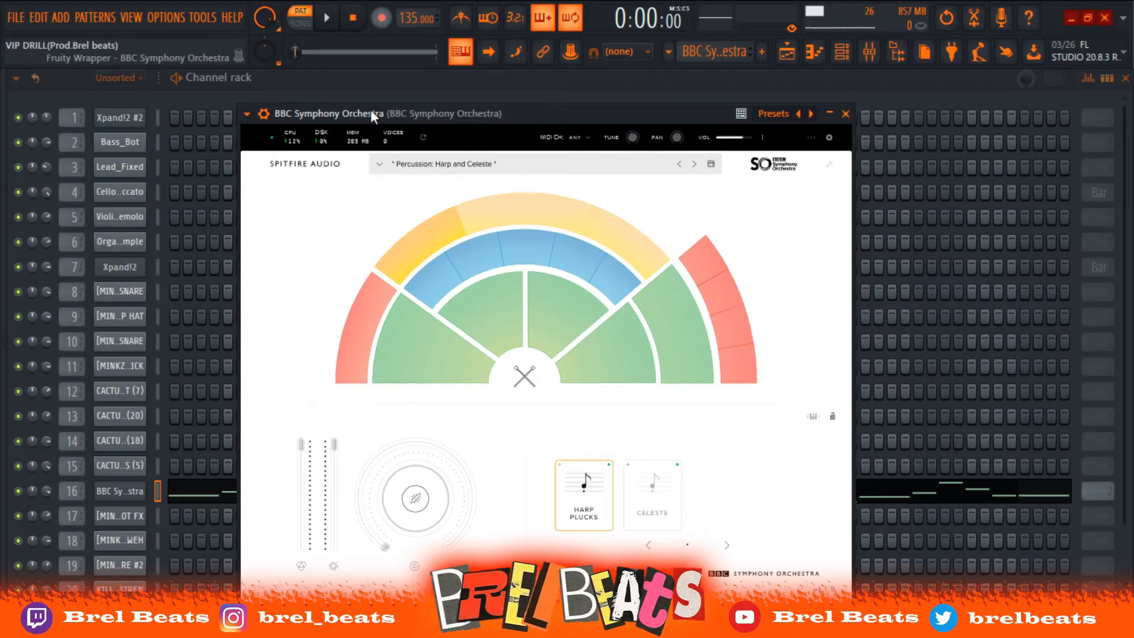
Minimize the BBC Symphony Orchestra plugin and examine the full note range of its pattern in the piano roll
click(830, 114)
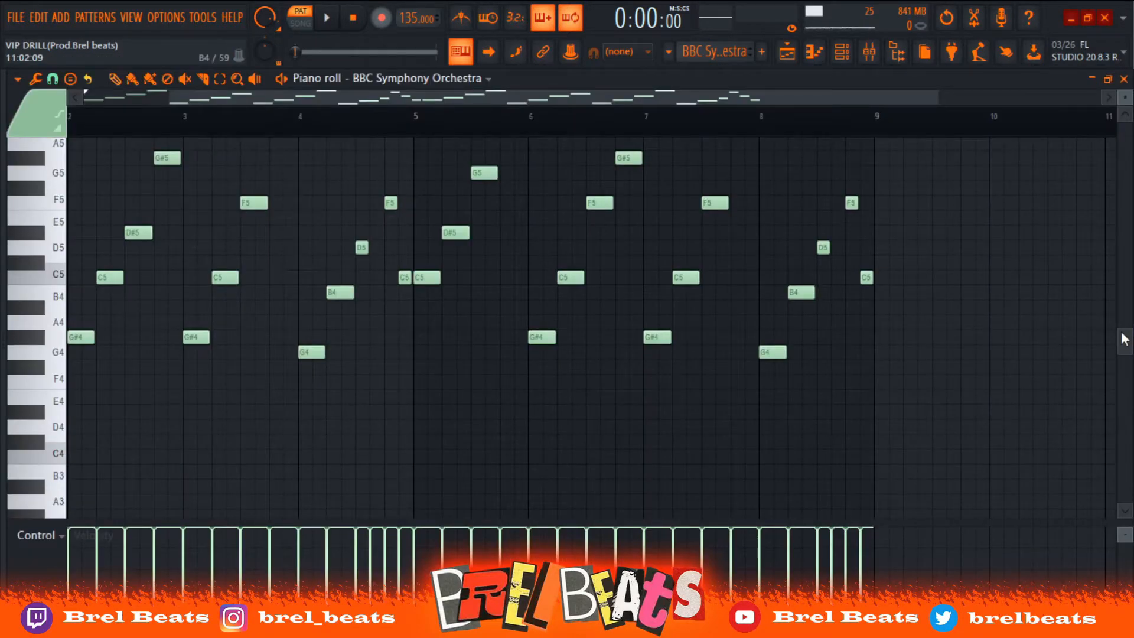
drag(1123, 339, 1119, 311)
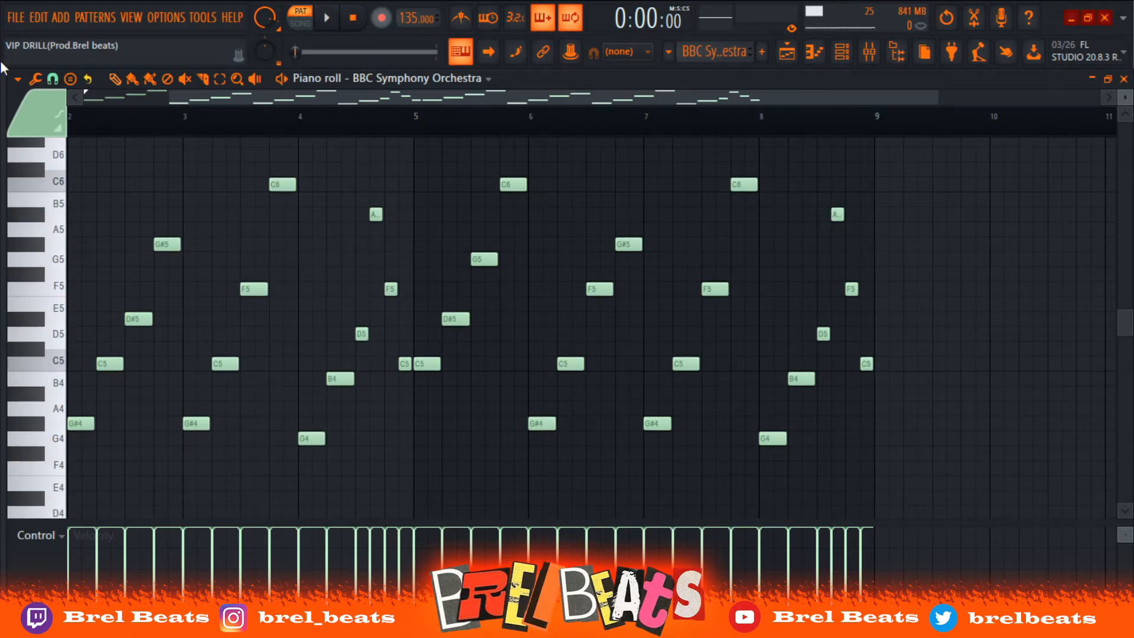
Play the BBC Symphony Orchestra pattern, then close its piano roll and the channel rack to return to the playlist
key(space)
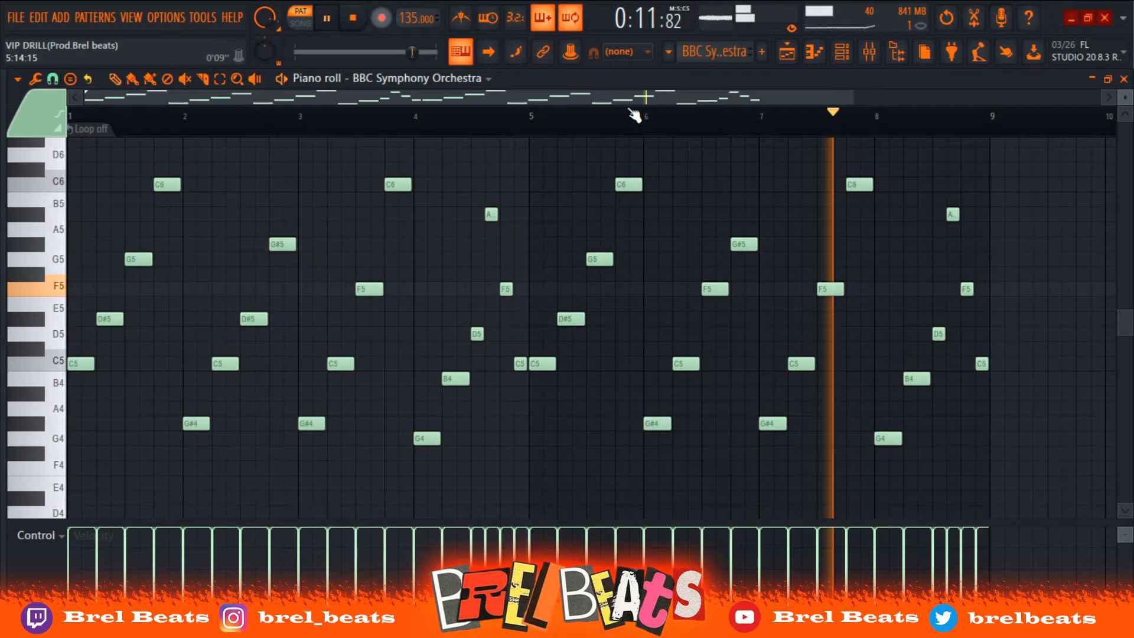
key(space)
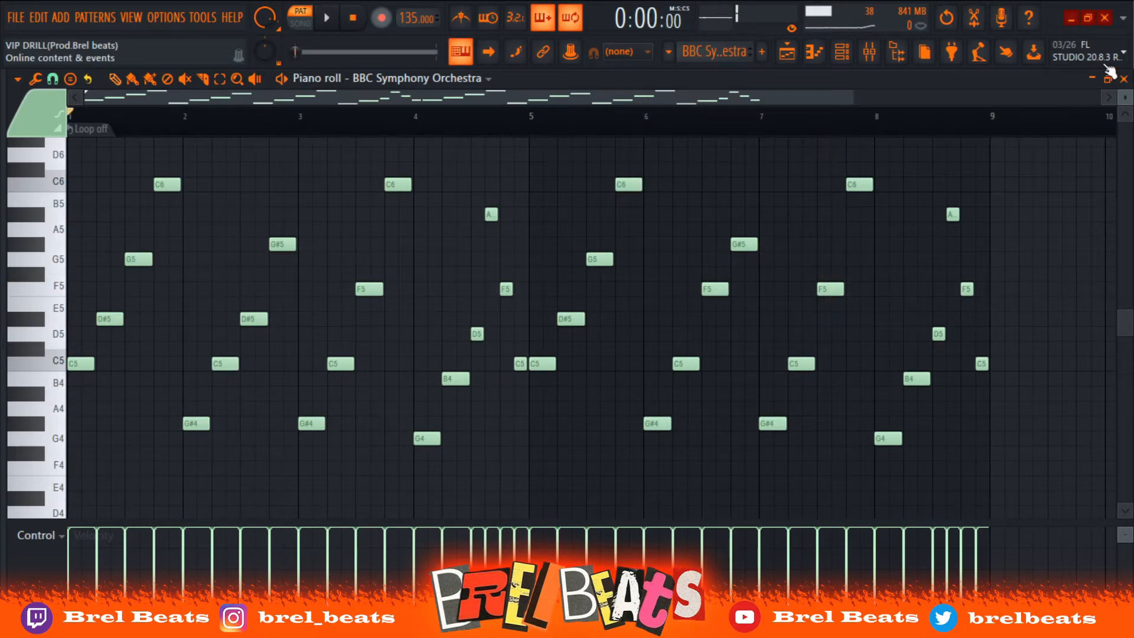
click(1108, 78)
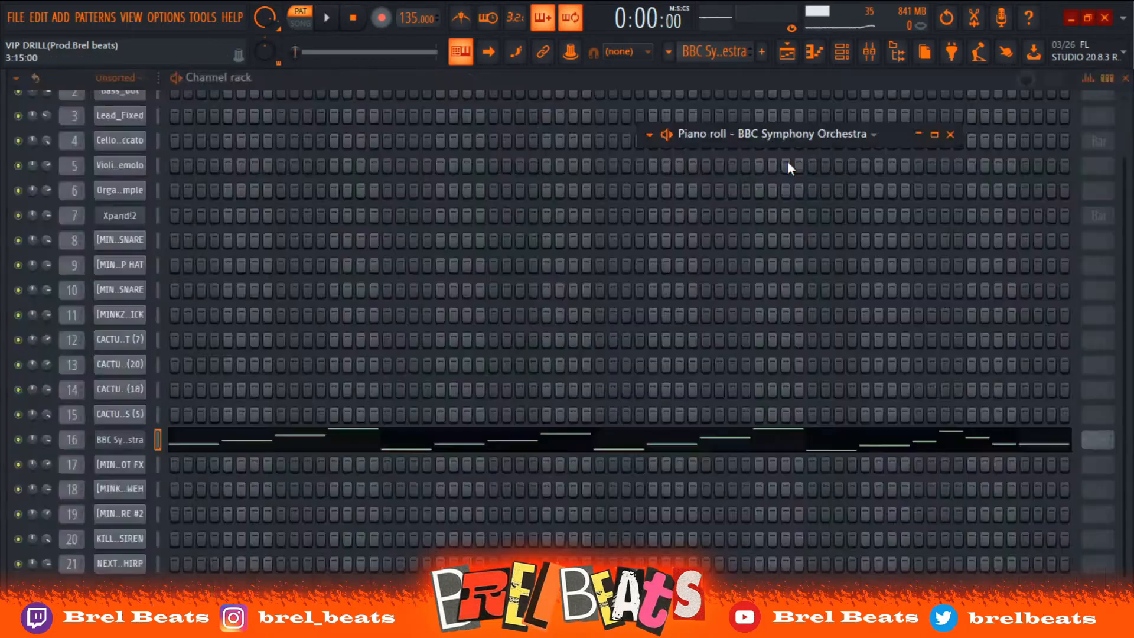
click(950, 135)
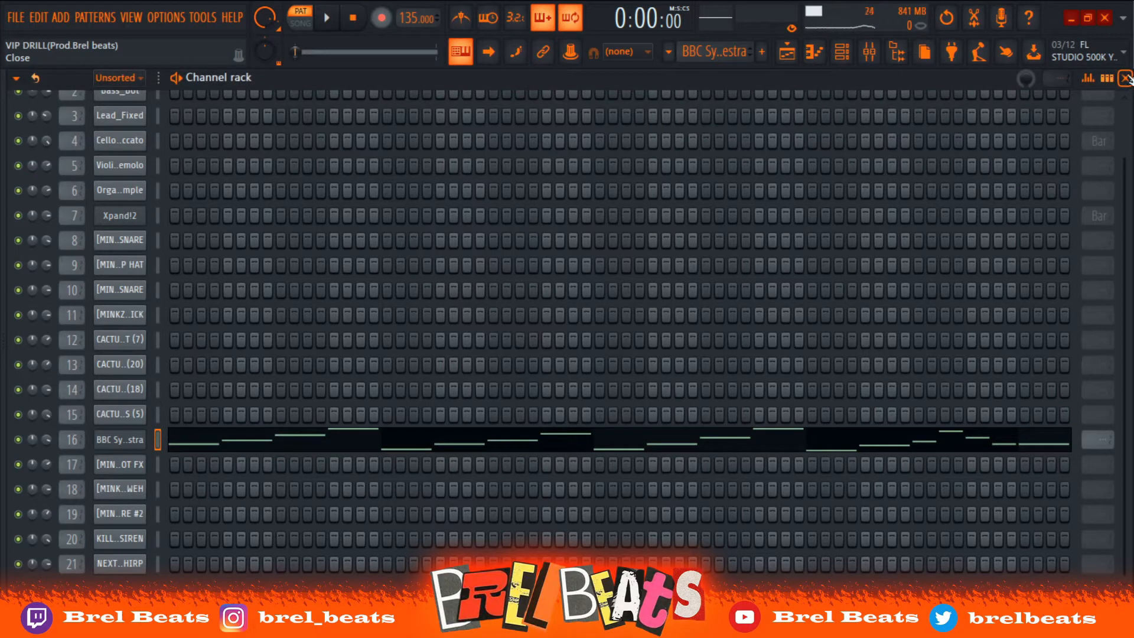
click(1126, 78)
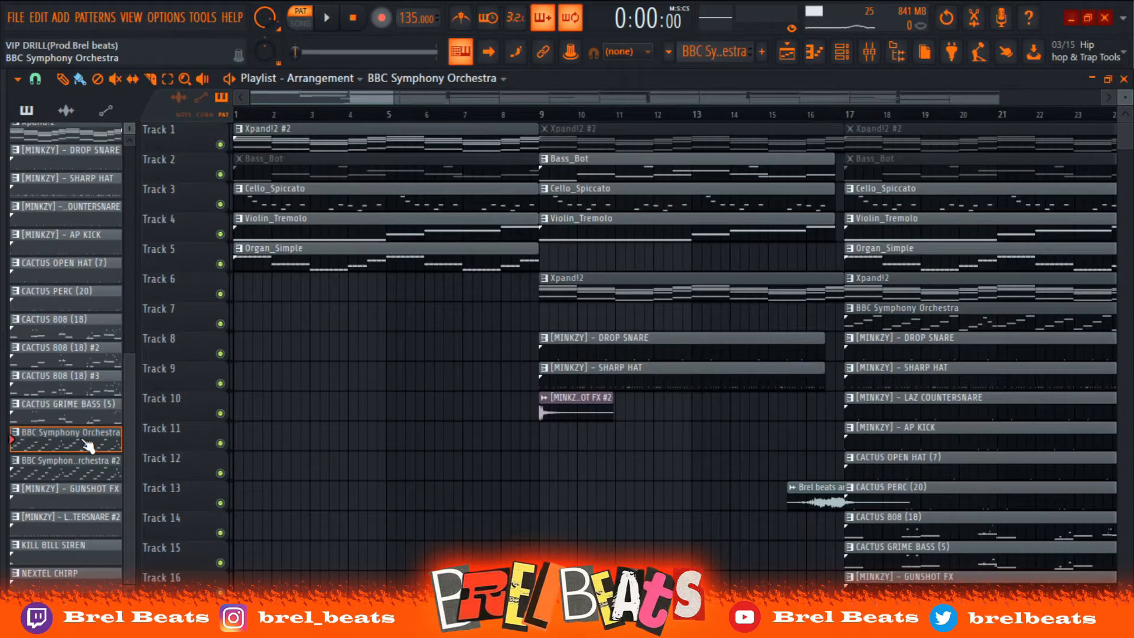
Open the Bass_Bot clip at bar 17 on Track 2 of the playlist in the piano roll
drag(393, 97, 440, 273)
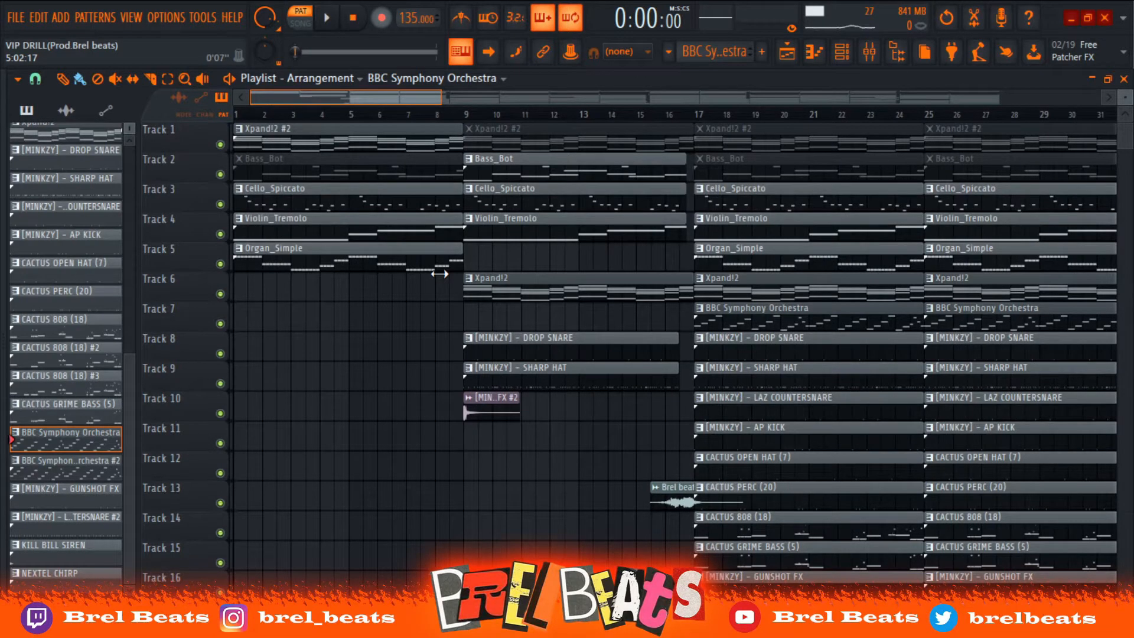
drag(439, 273, 458, 227)
double_click(698, 179)
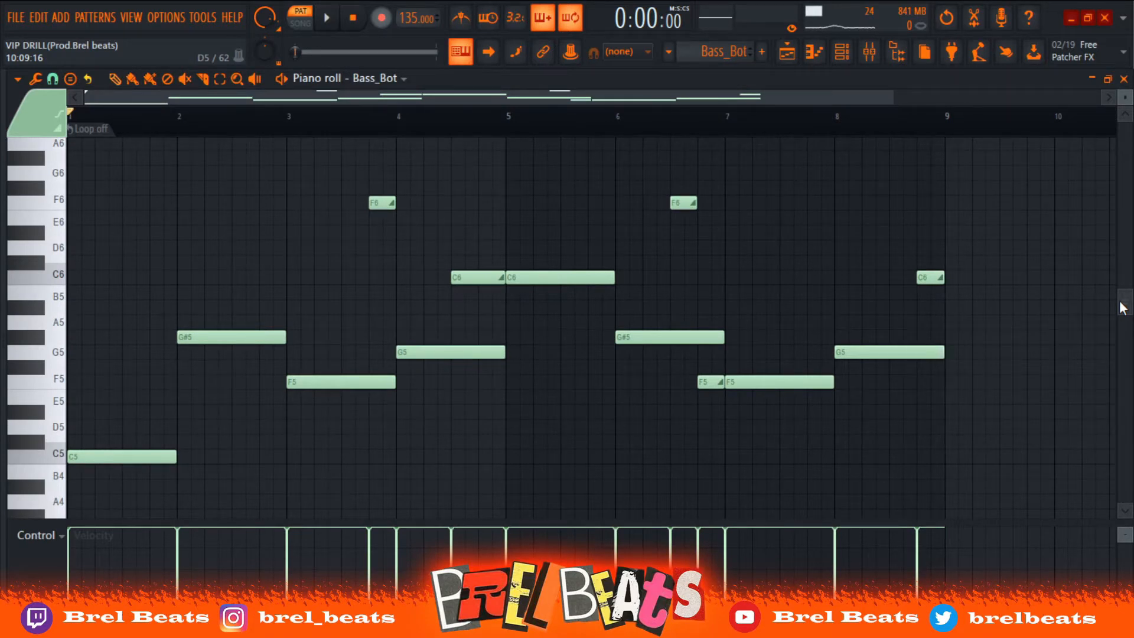
Mute the five slide notes (F6, C6, F6, F5 and C6) in the Bass_Bot pattern and play it without them
click(187, 79)
click(382, 203)
click(478, 277)
click(683, 203)
click(710, 382)
click(933, 278)
key(space)
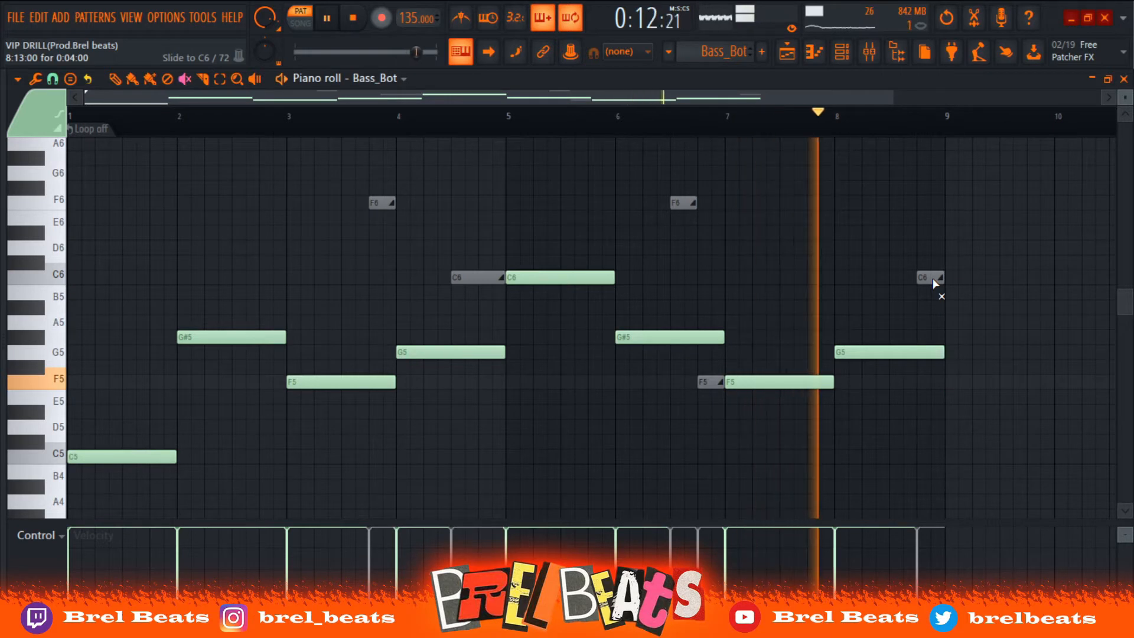
key(space)
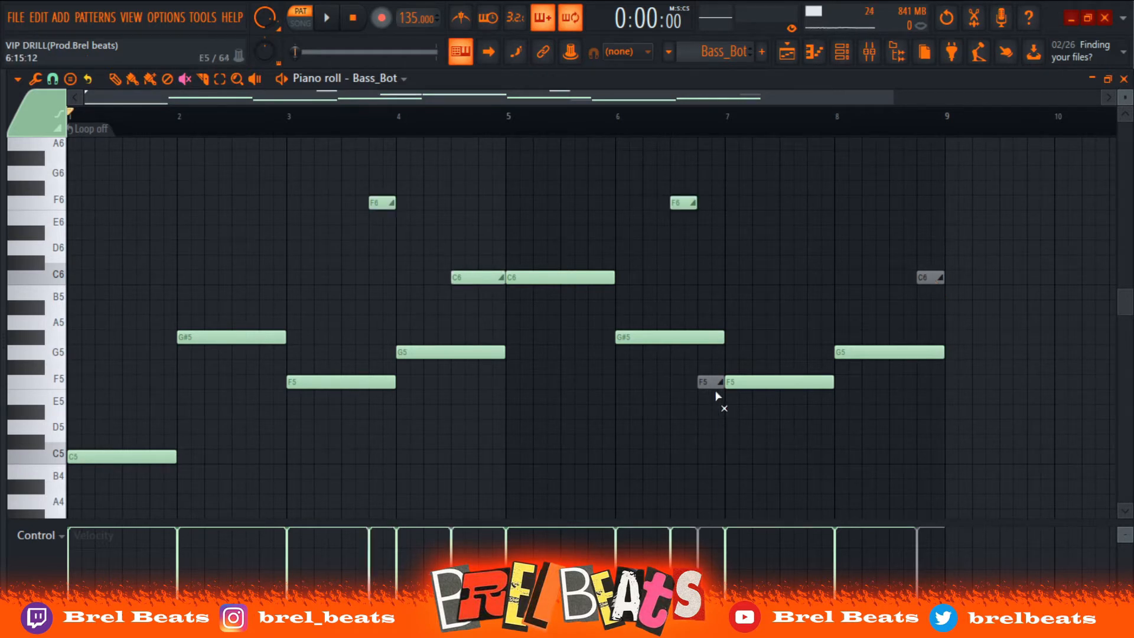
Unmute the slide notes of the Bass_Bot pattern, play it with them, and return to the playlist
click(714, 385)
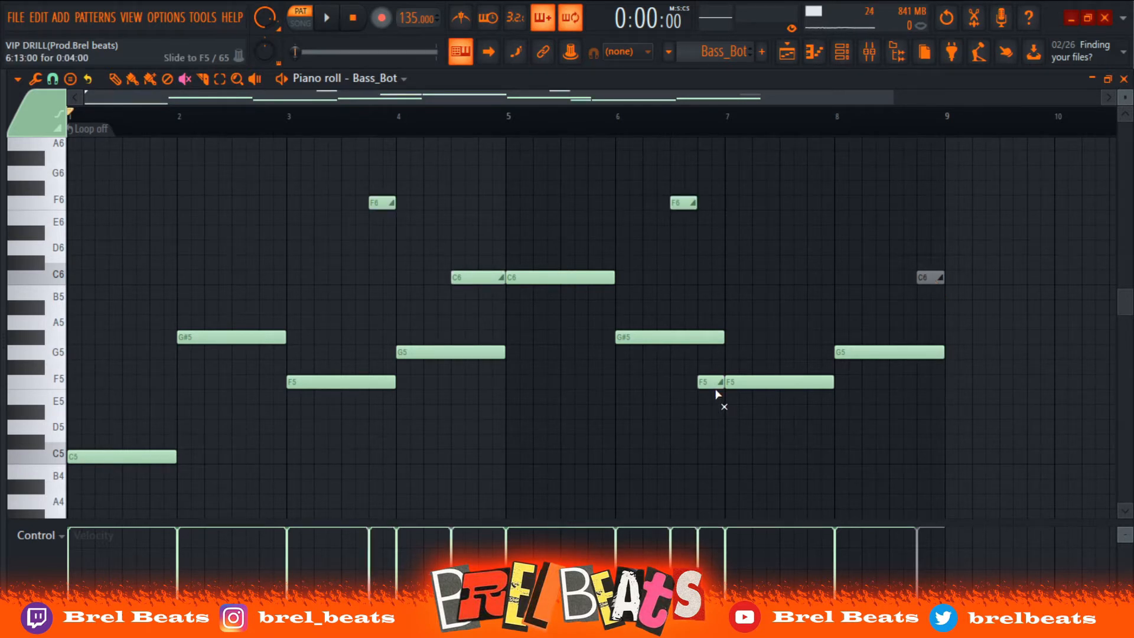
click(924, 279)
key(space)
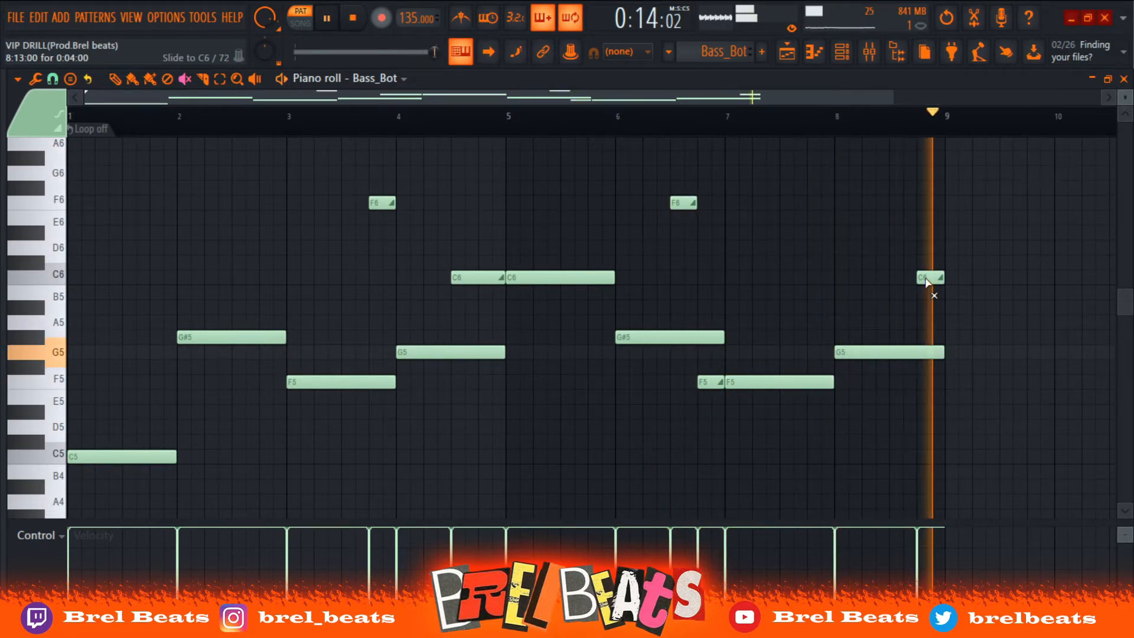
key(space)
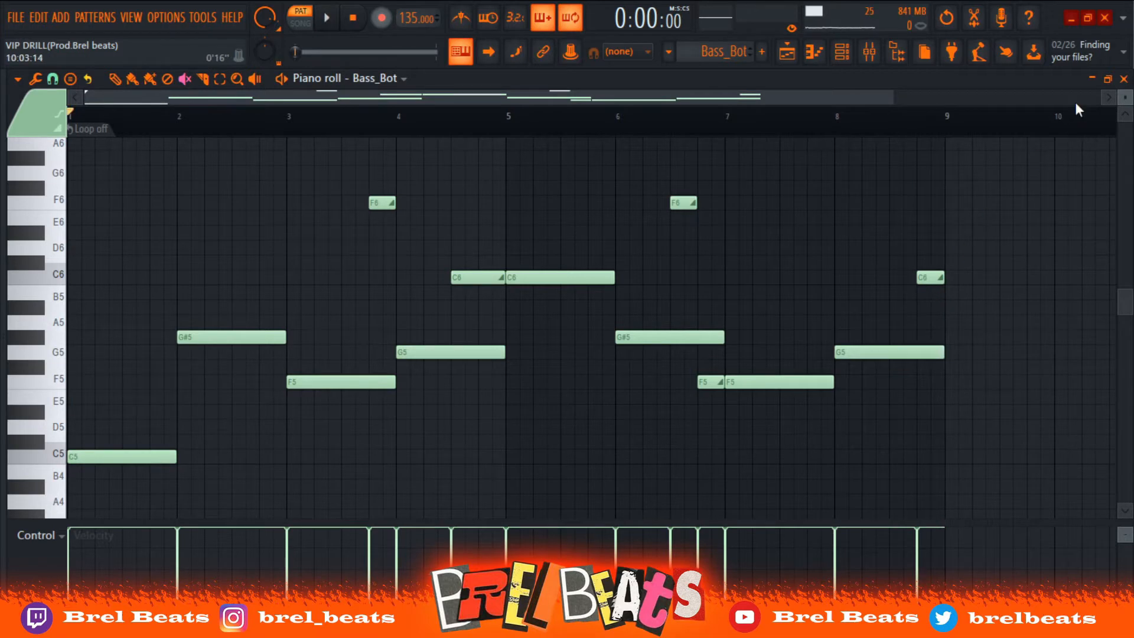
click(1091, 79)
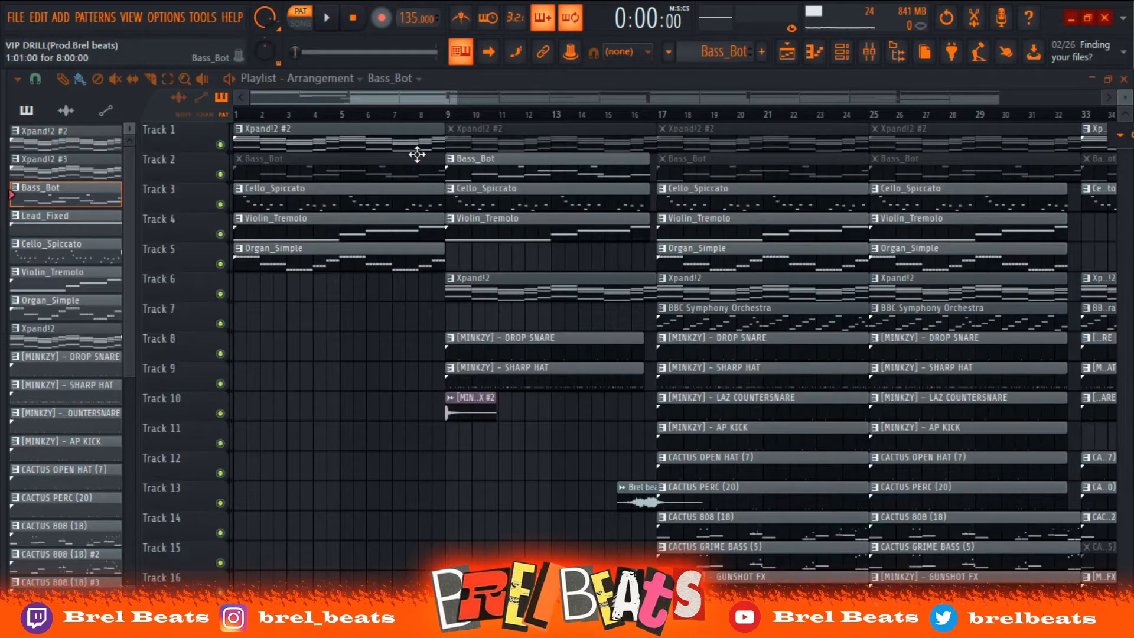
Mute the drum and effect tracks from Track 8 downward and play the melodic tracks in song mode
drag(460, 95, 463, 158)
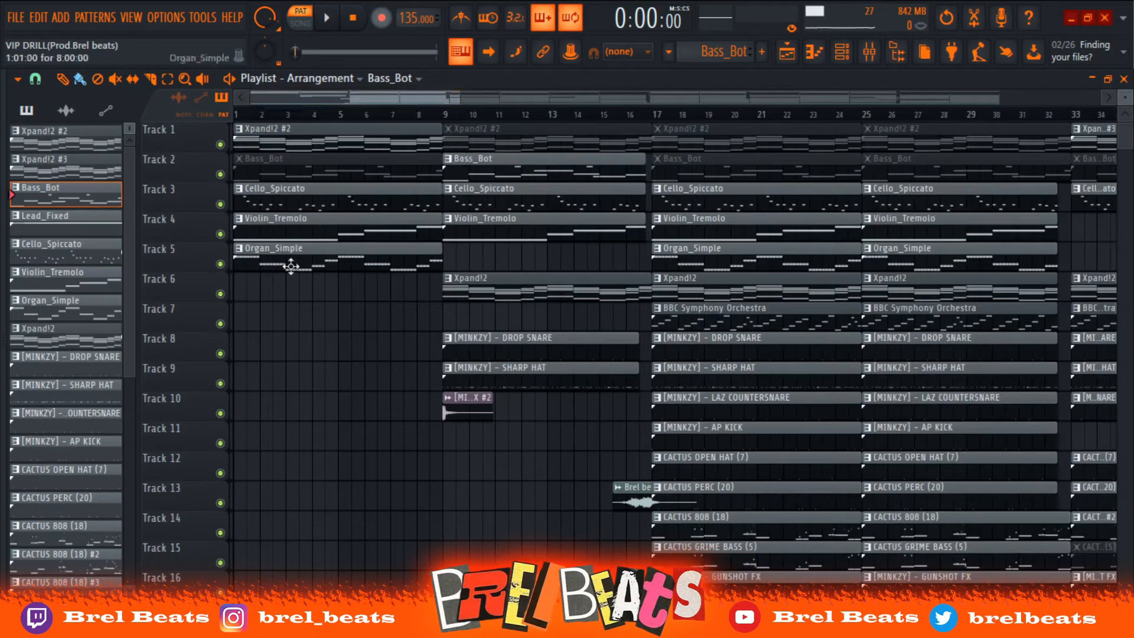
click(221, 354)
drag(224, 361, 223, 592)
key(l)
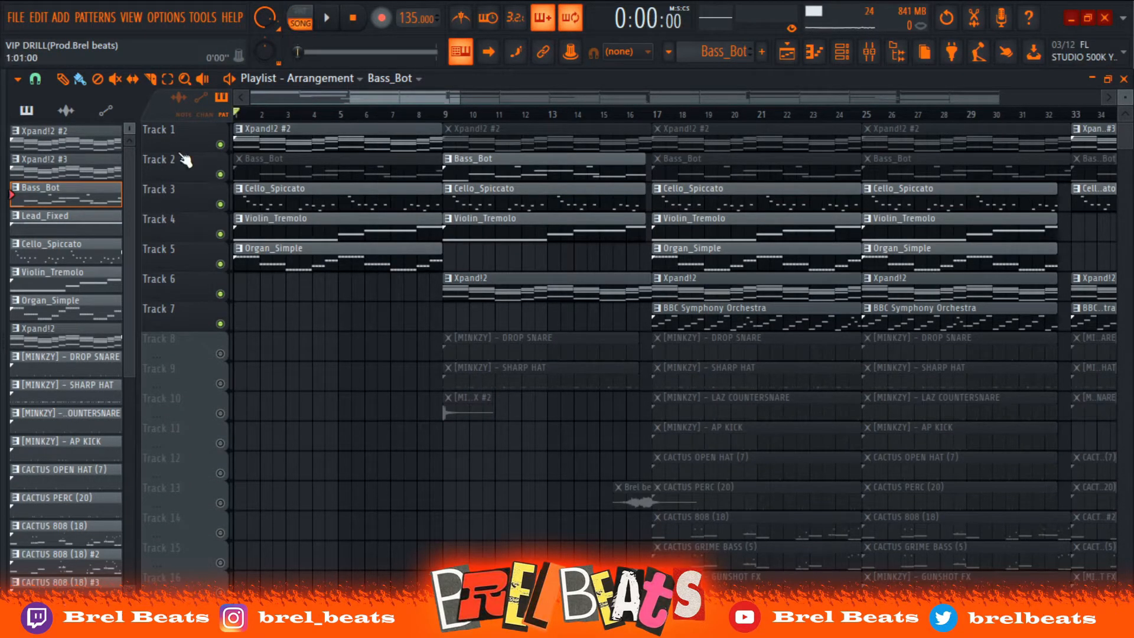
key(space)
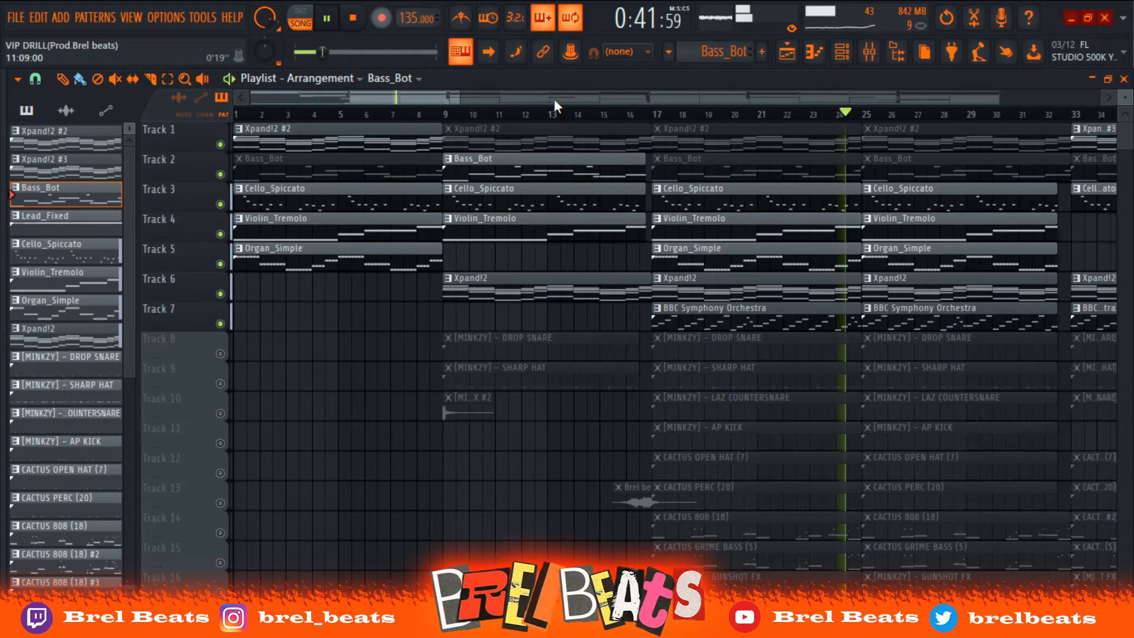
key(space)
drag(441, 97, 519, 94)
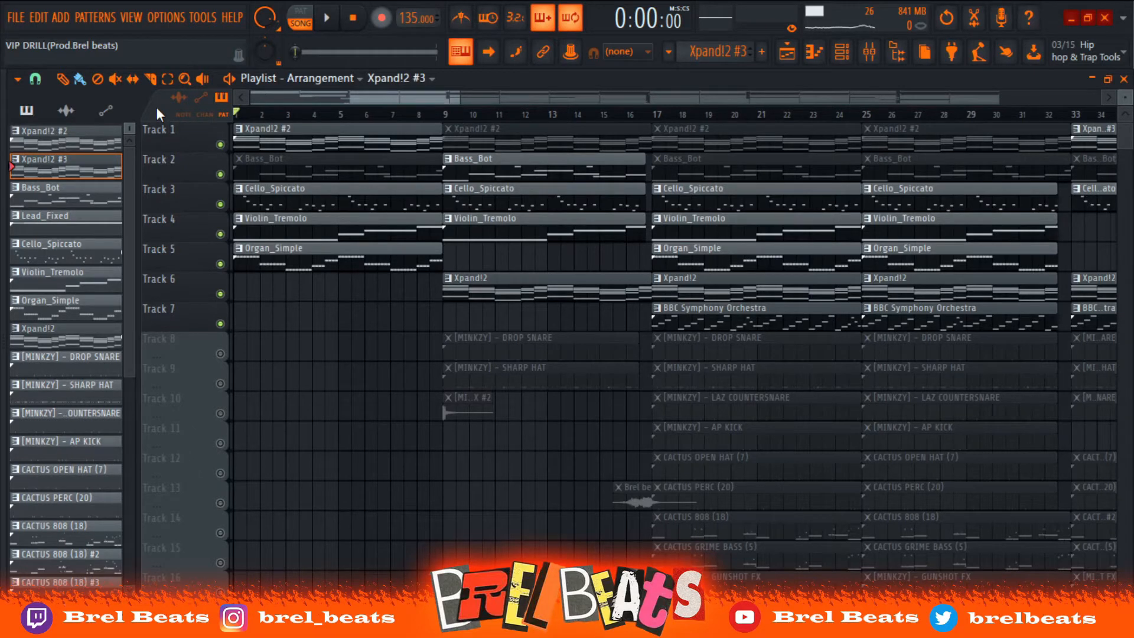
Play the arrangement with only Track 1's Xpand!2 #2 soloed, then switch the solo to Track 8's DROP SNARE
key(space)
right_click(220, 145)
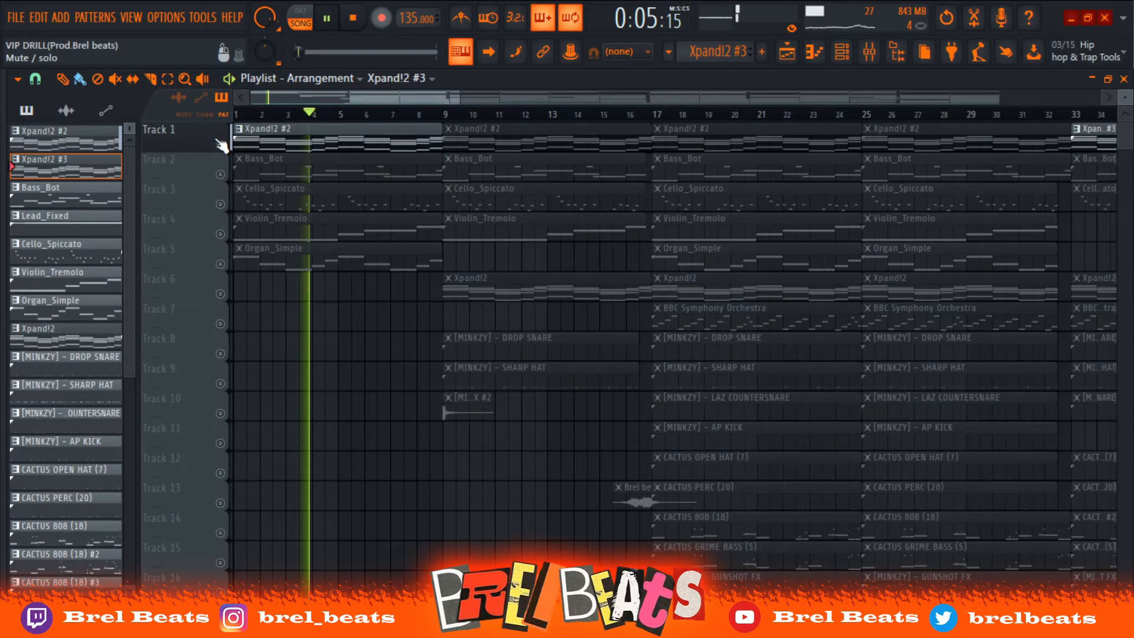
key(space)
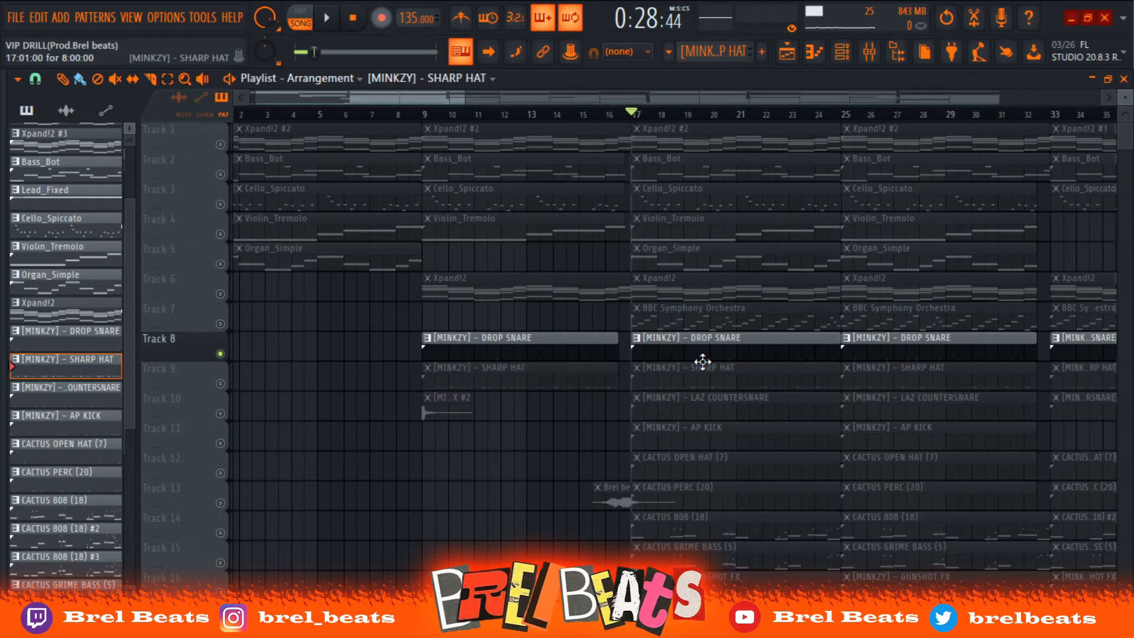
Open the SHARP HAT clip in the piano roll, switch to the DROP SNARE pattern to examine its notes, and return to the playlist
double_click(702, 362)
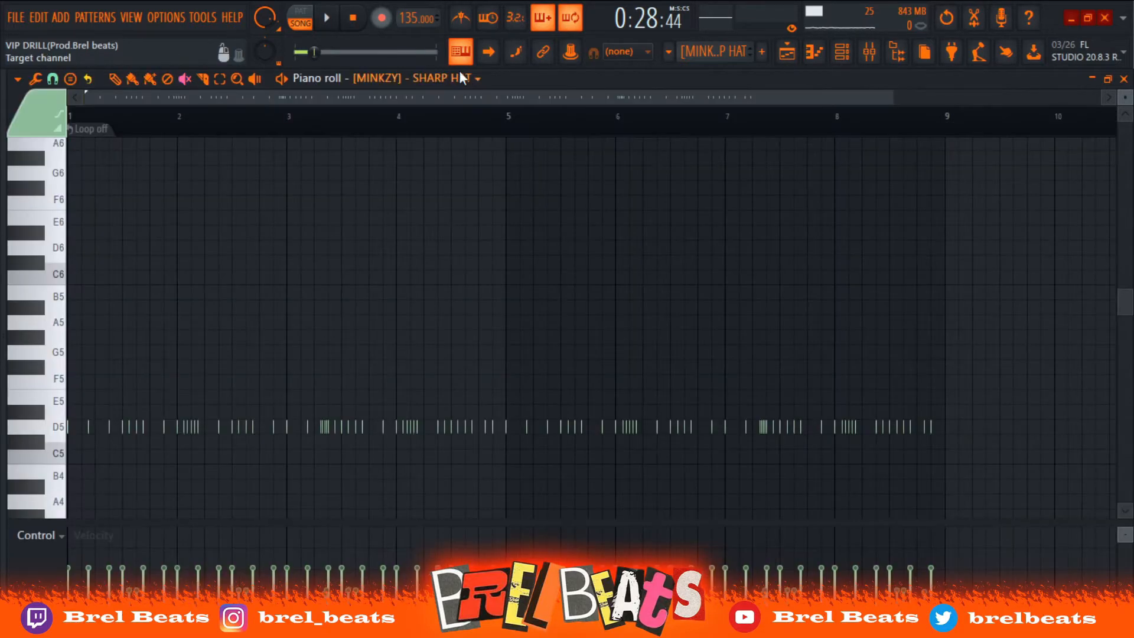
click(460, 307)
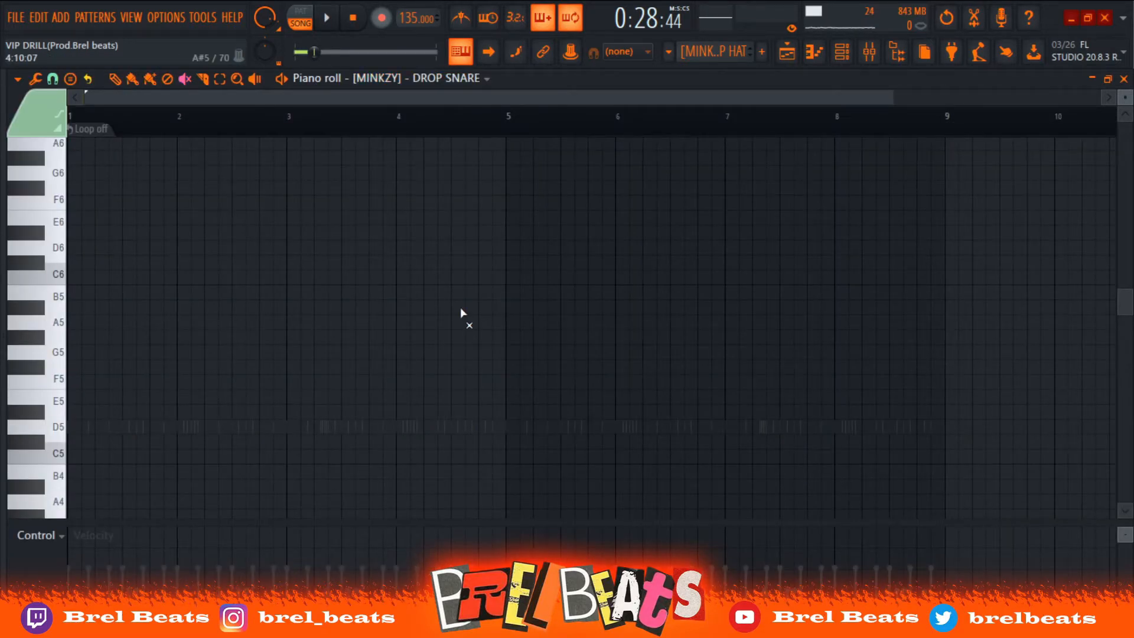
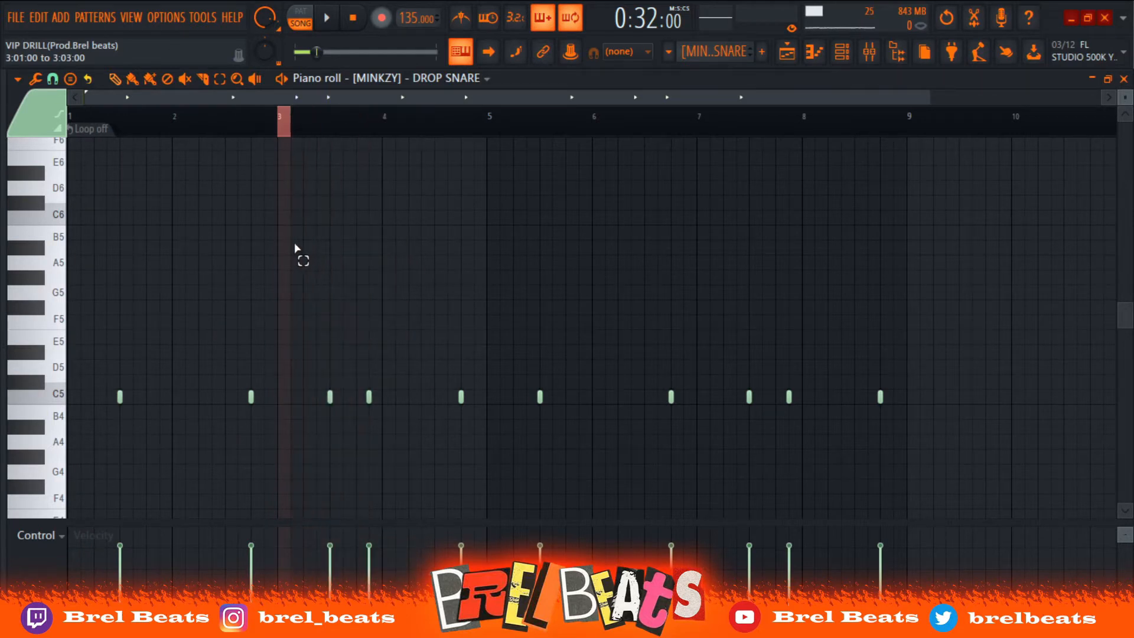
click(1095, 79)
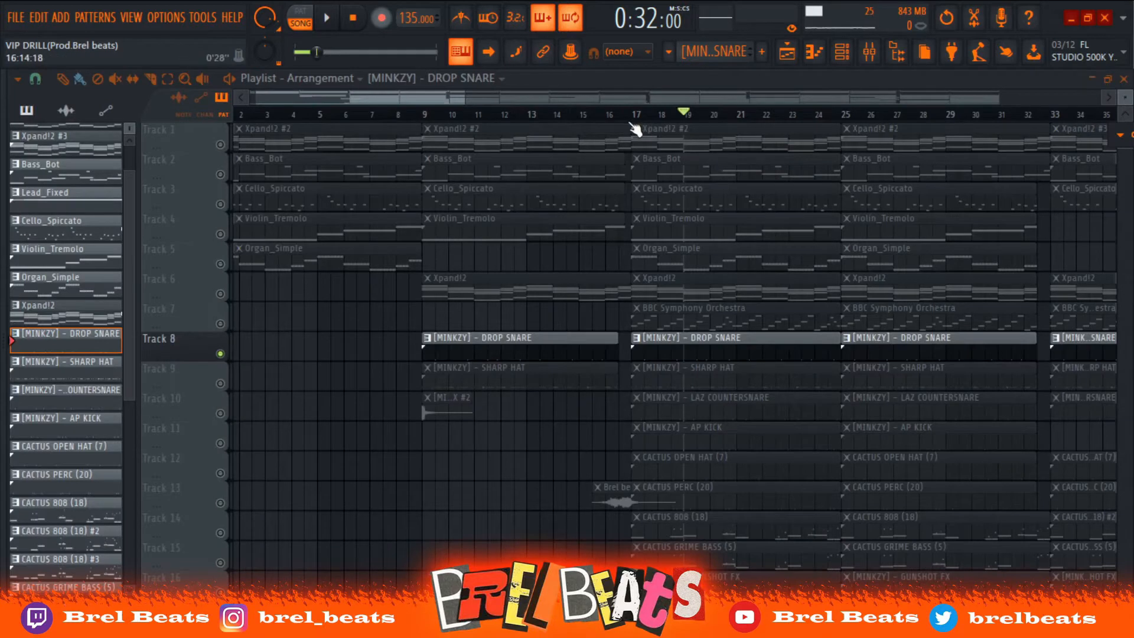
Move the playhead back to just before bar 17, solo Track 9, and play the SHARP HAT pattern
drag(683, 112, 619, 114)
click(223, 385)
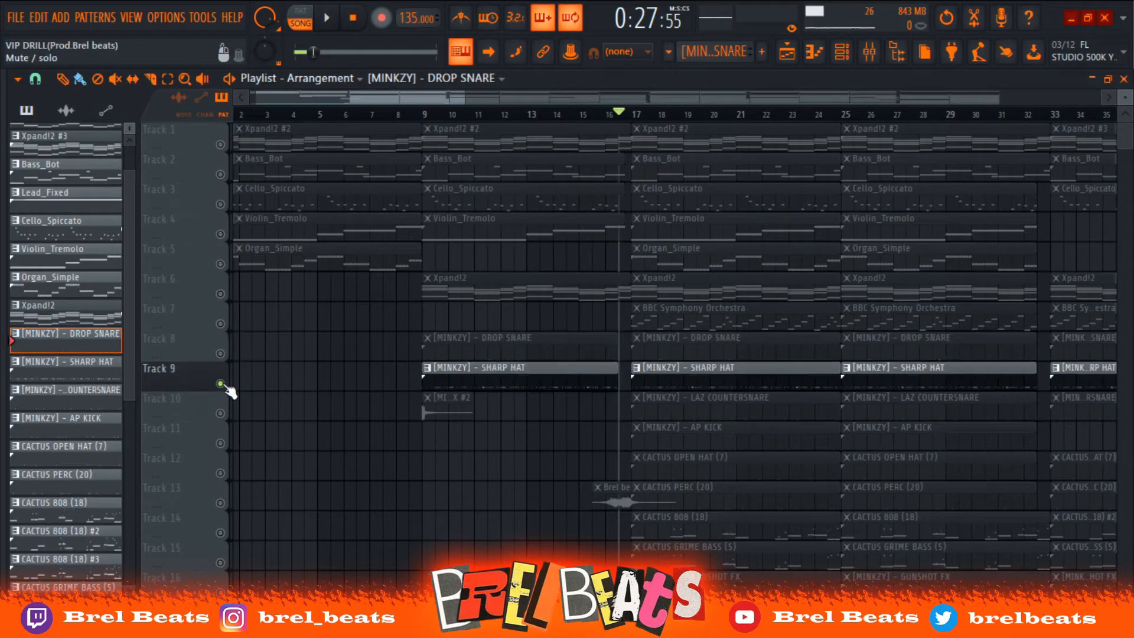
key(space)
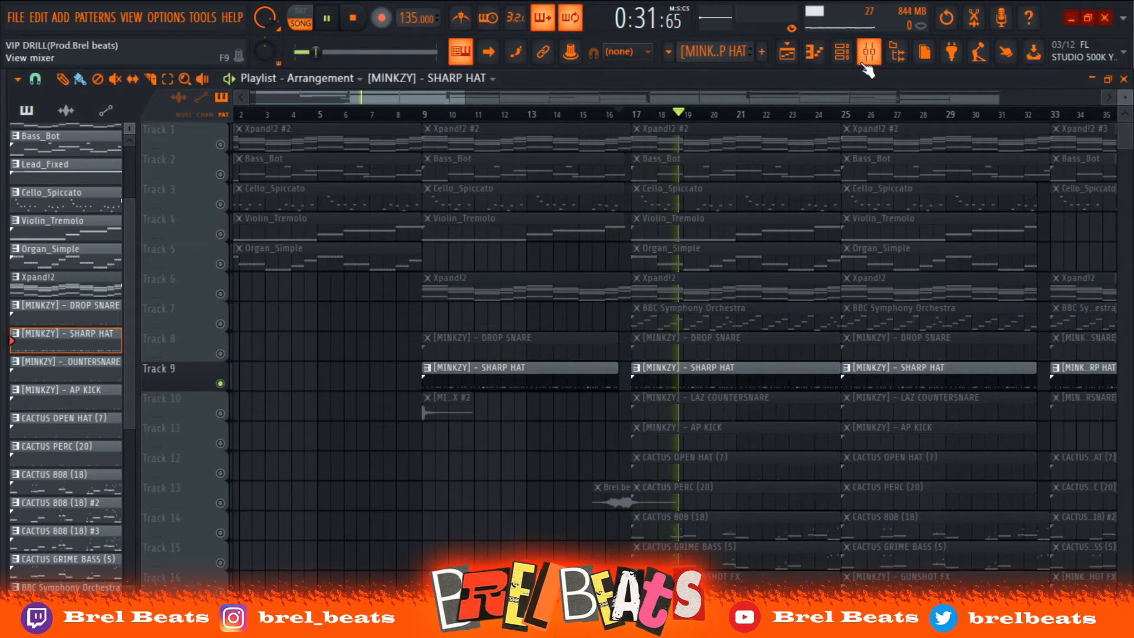
Open the SHARP HAT pattern in a maximized piano roll during playback, stop it, and examine the hi-hat notes up close
click(815, 53)
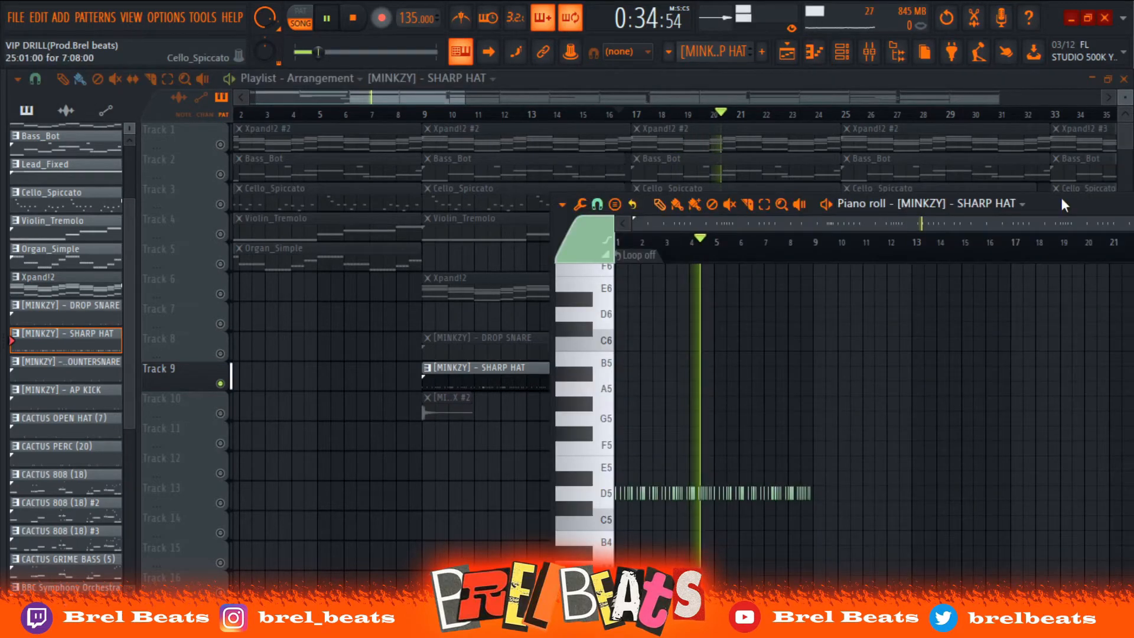
double_click(1061, 203)
drag(1095, 98, 709, 137)
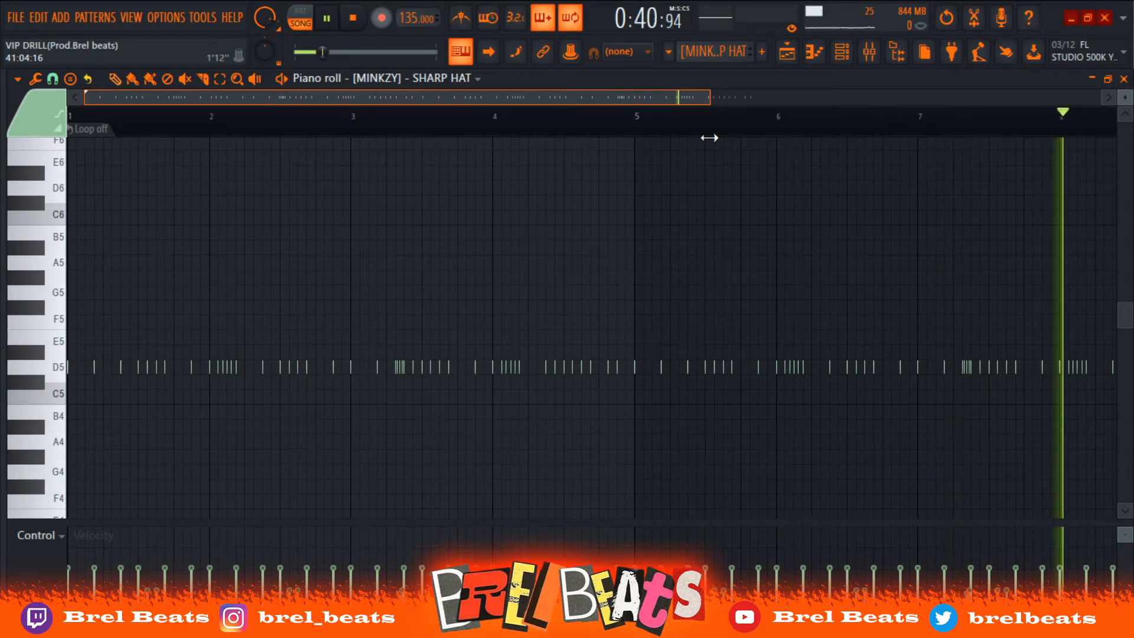
key(space)
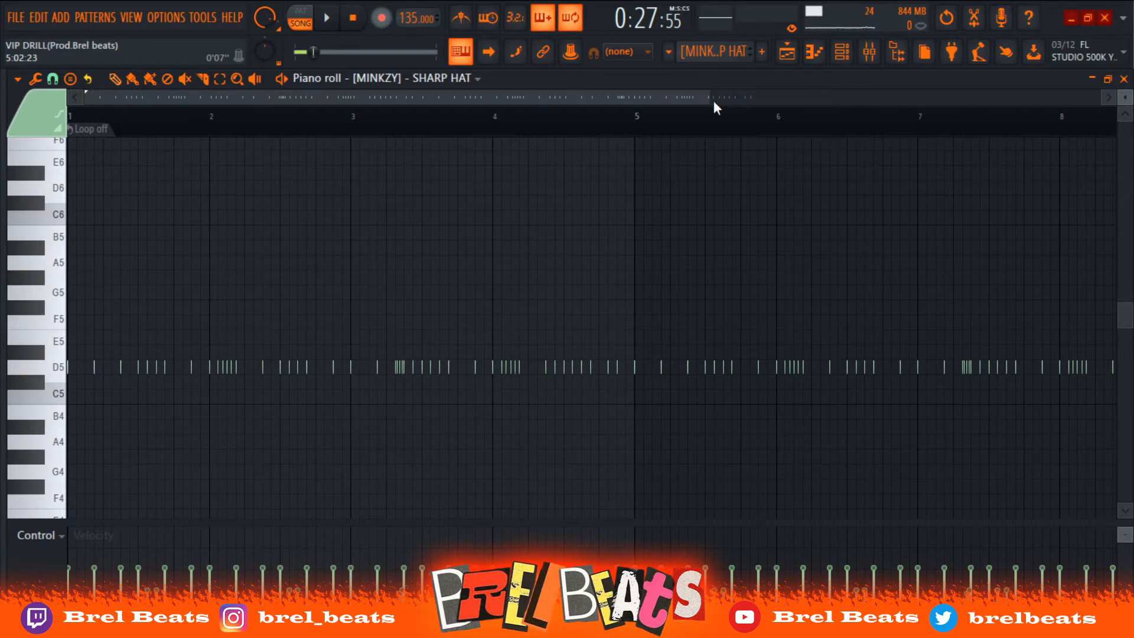
drag(714, 100, 467, 136)
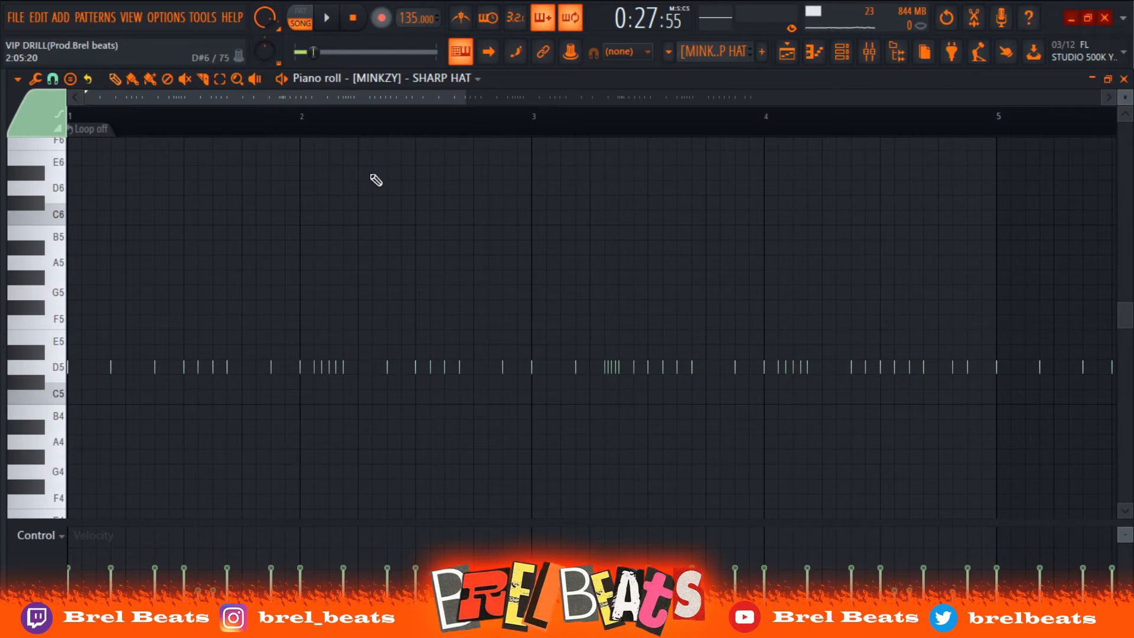
drag(366, 95, 324, 129)
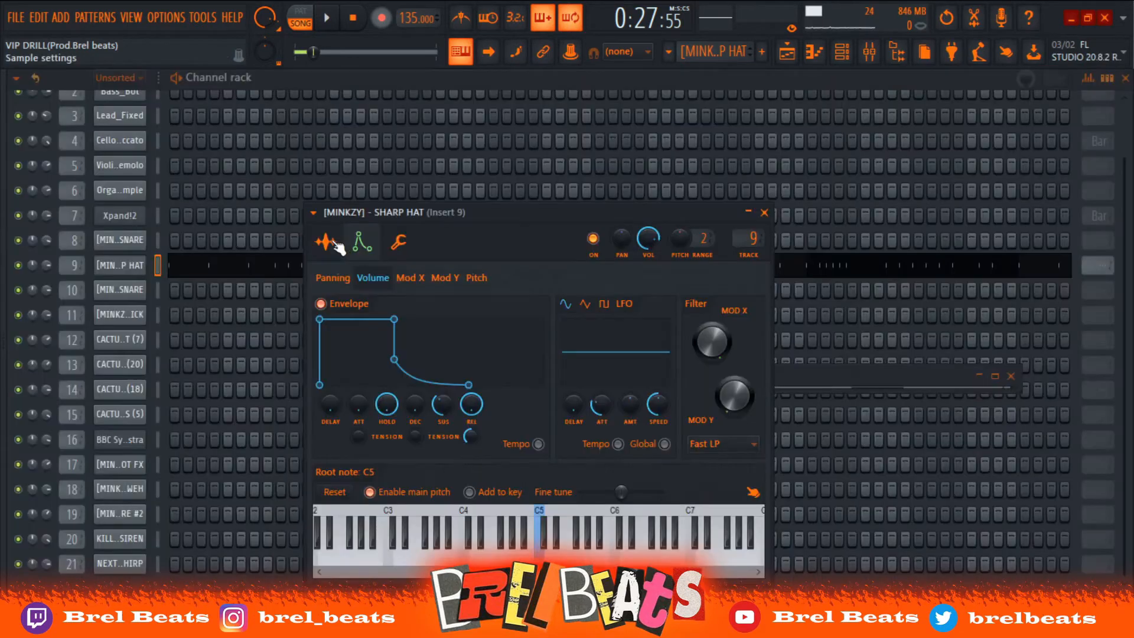
Show the SHARP HAT channel's sample settings, audition its sample, and minimize the sampler window
click(330, 242)
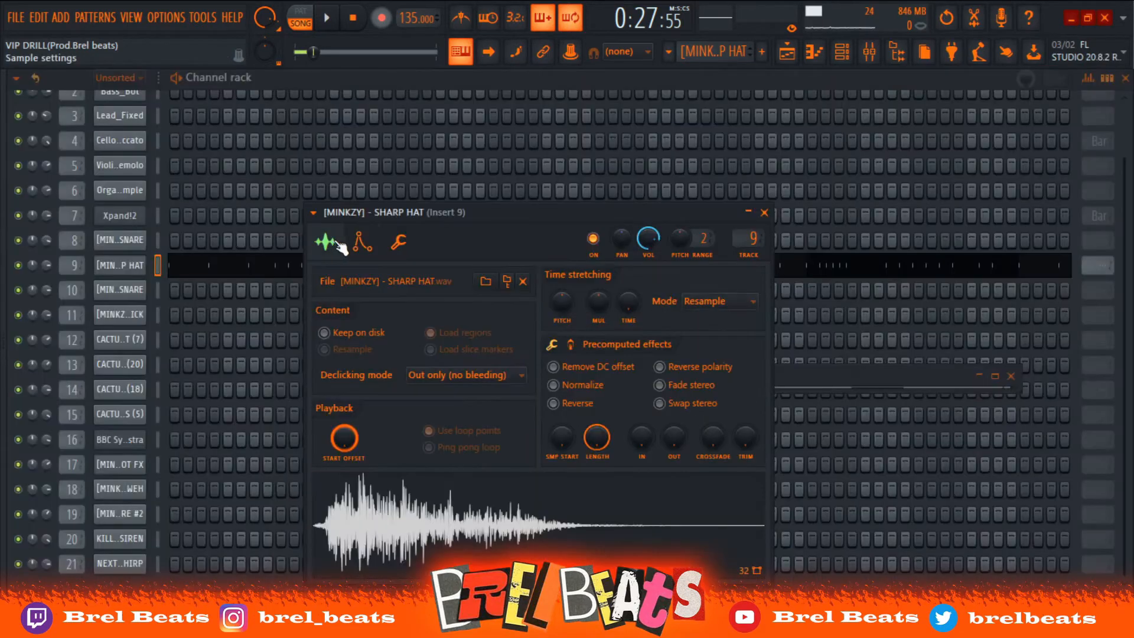
drag(372, 213, 417, 164)
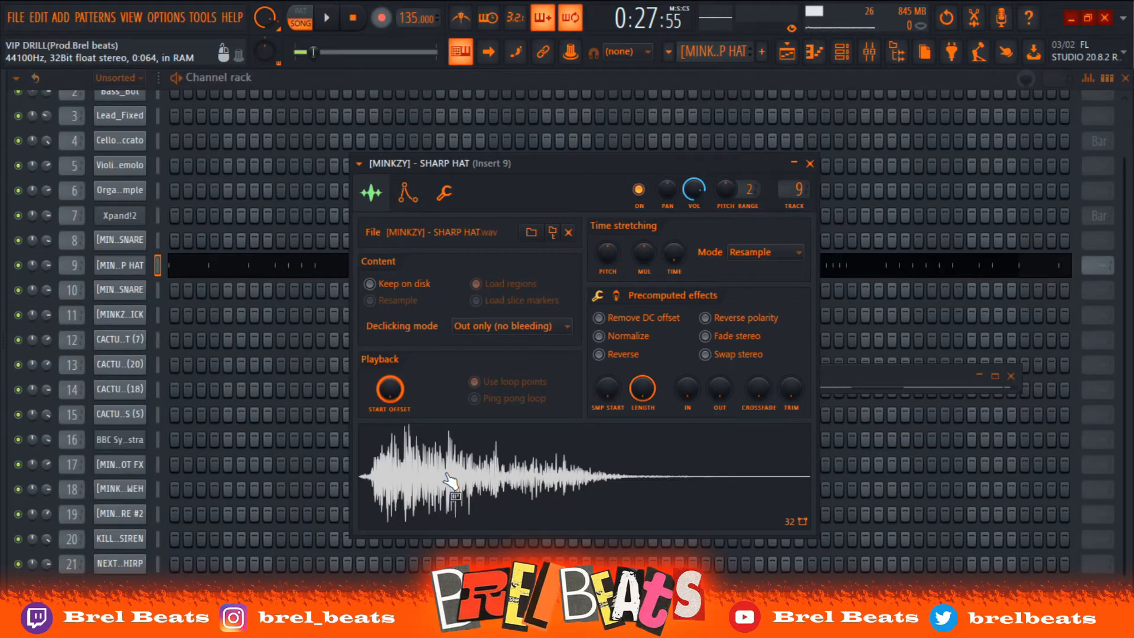
click(114, 267)
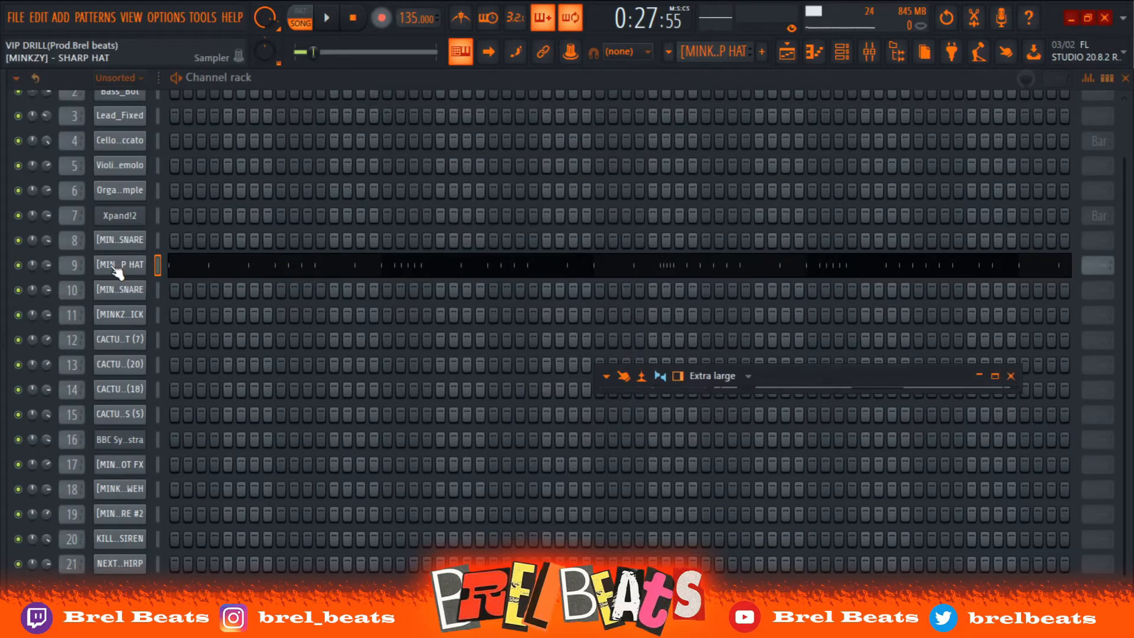
click(116, 269)
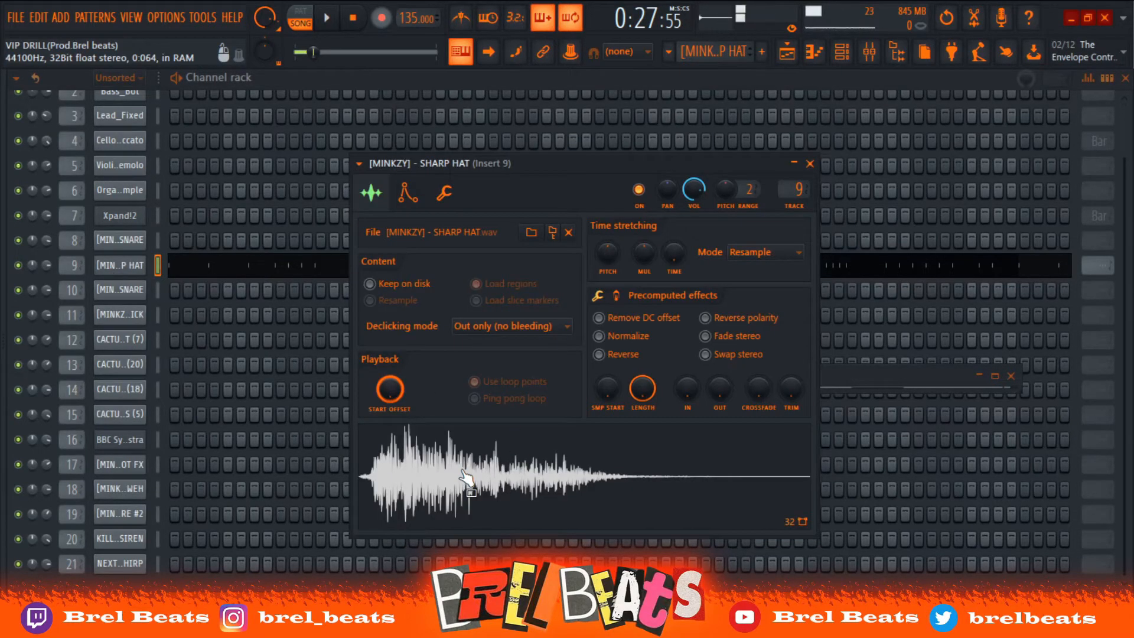
click(793, 164)
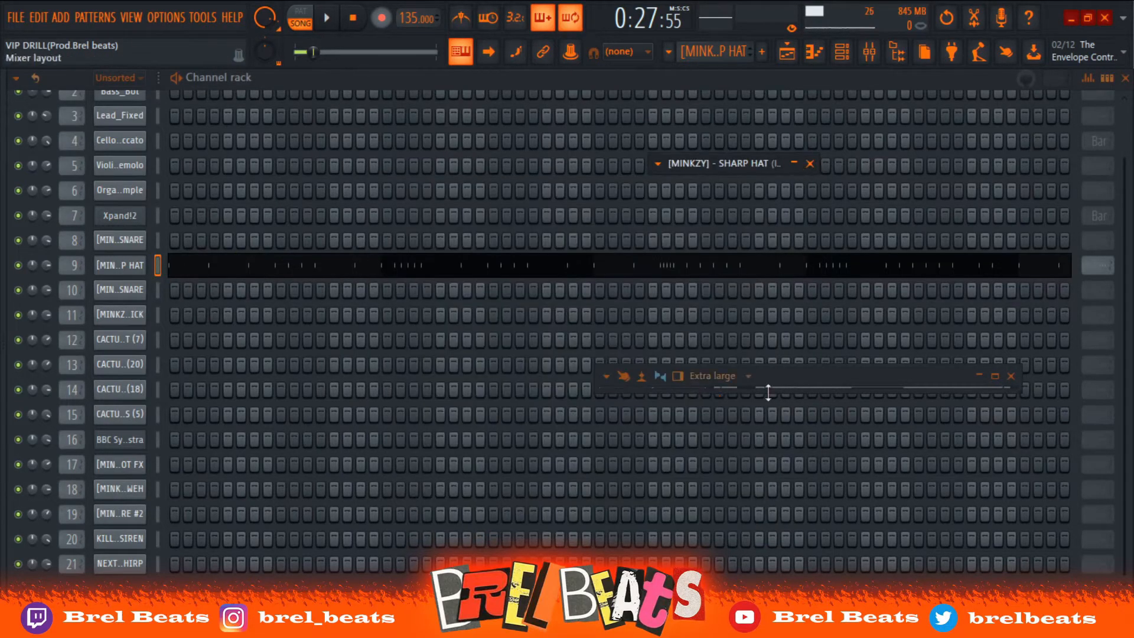
Show the SHARP HAT effects on mixer Insert 9, examine the whole pattern's notes in the piano roll, and return to the playlist
click(995, 376)
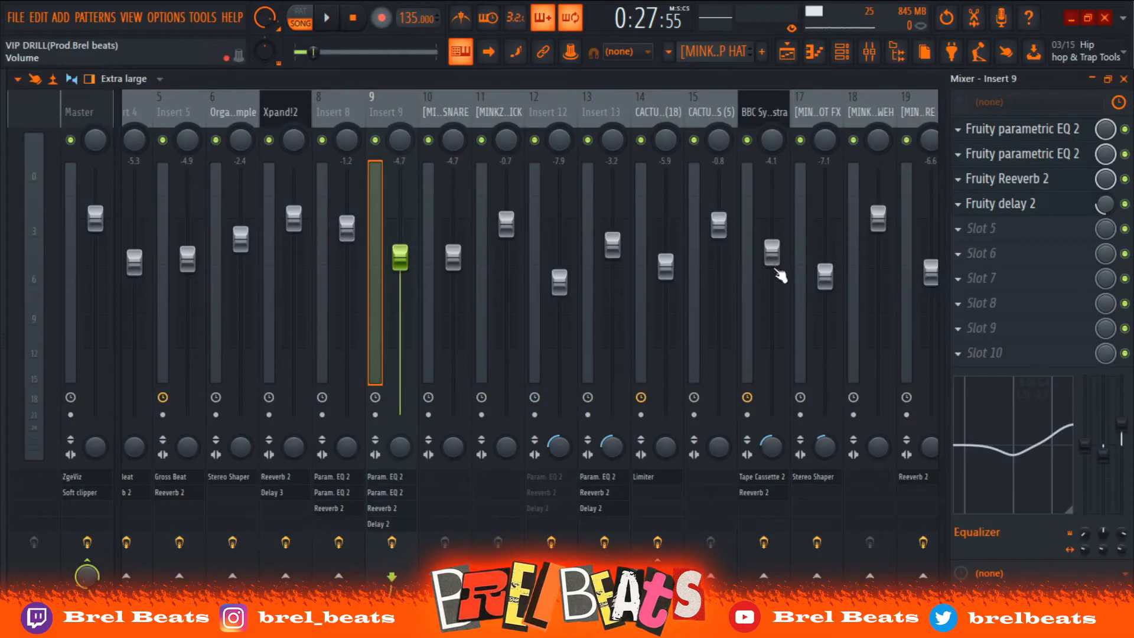
click(1091, 79)
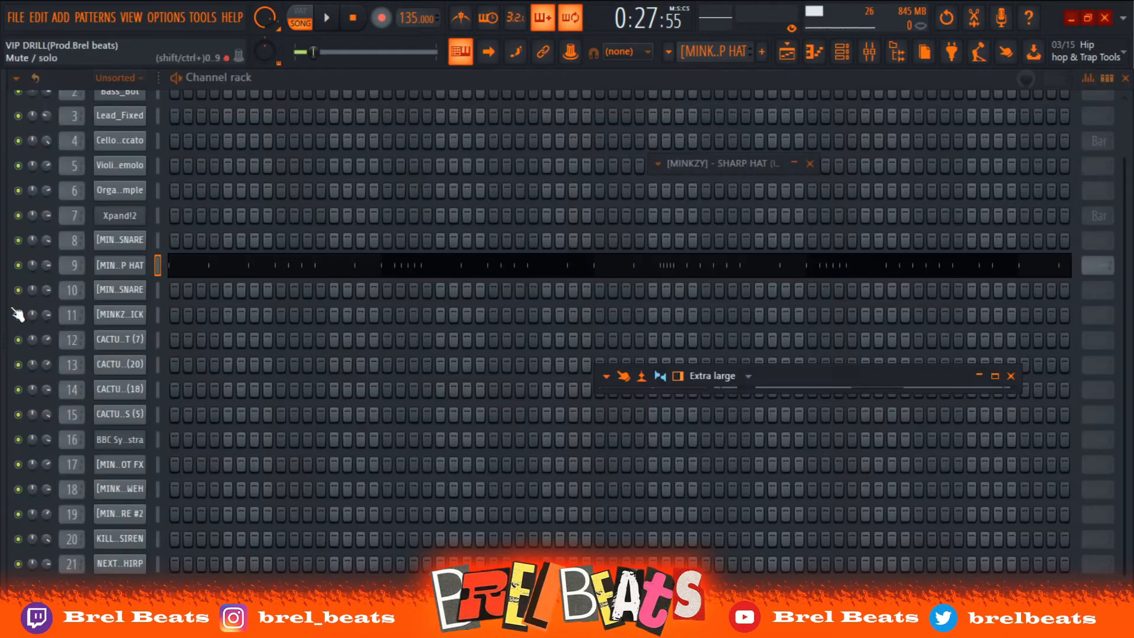
right_click(140, 265)
click(822, 49)
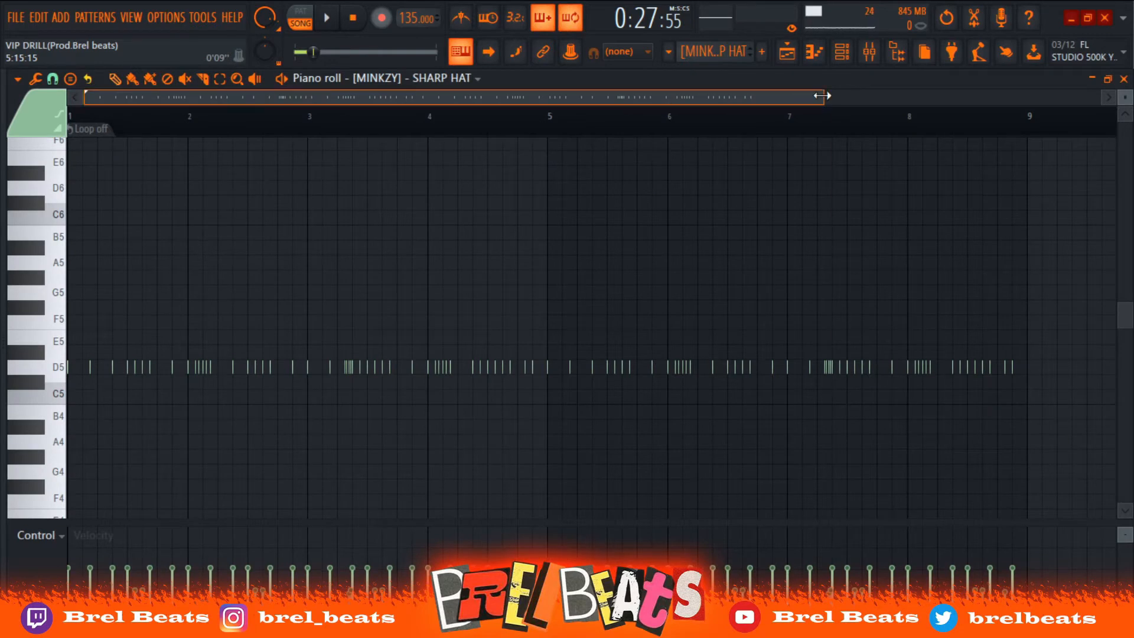
key(ctrl+a)
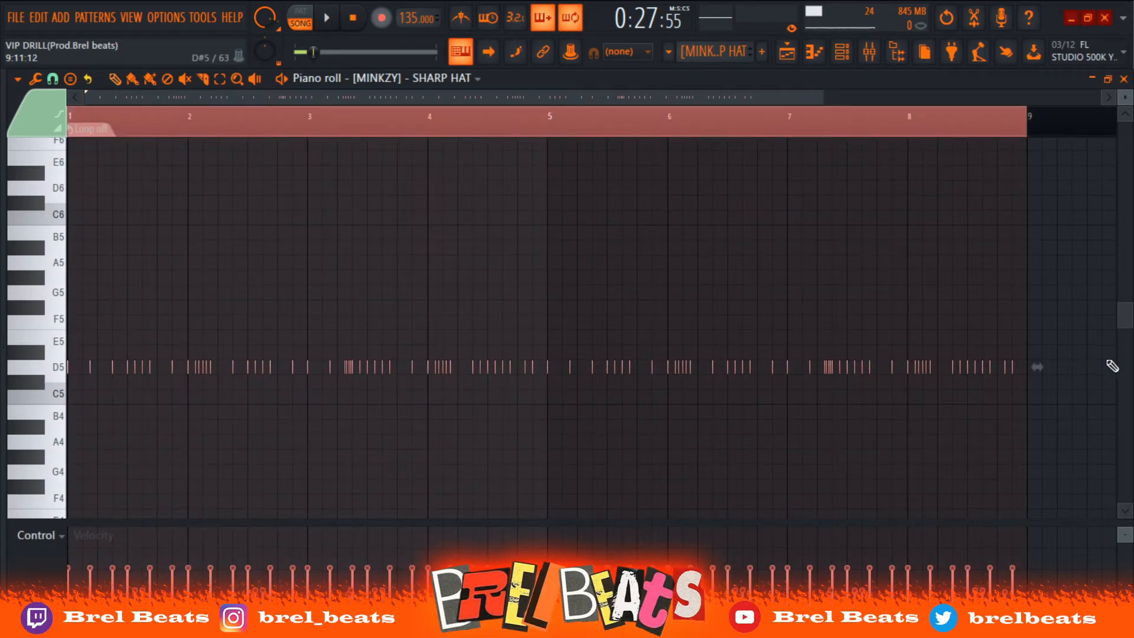
drag(1035, 368, 969, 380)
key(F5)
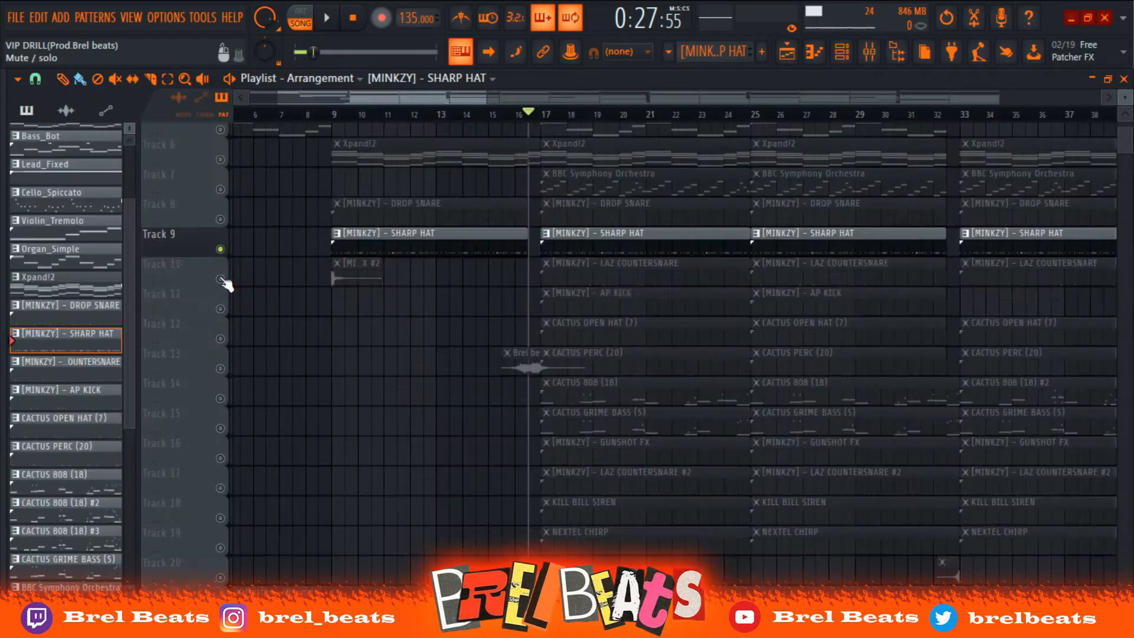
Unmute Track 10, play it with Track 9 from bar 17, and bring in Track 8's DROP SNARE during playback before stopping
click(221, 279)
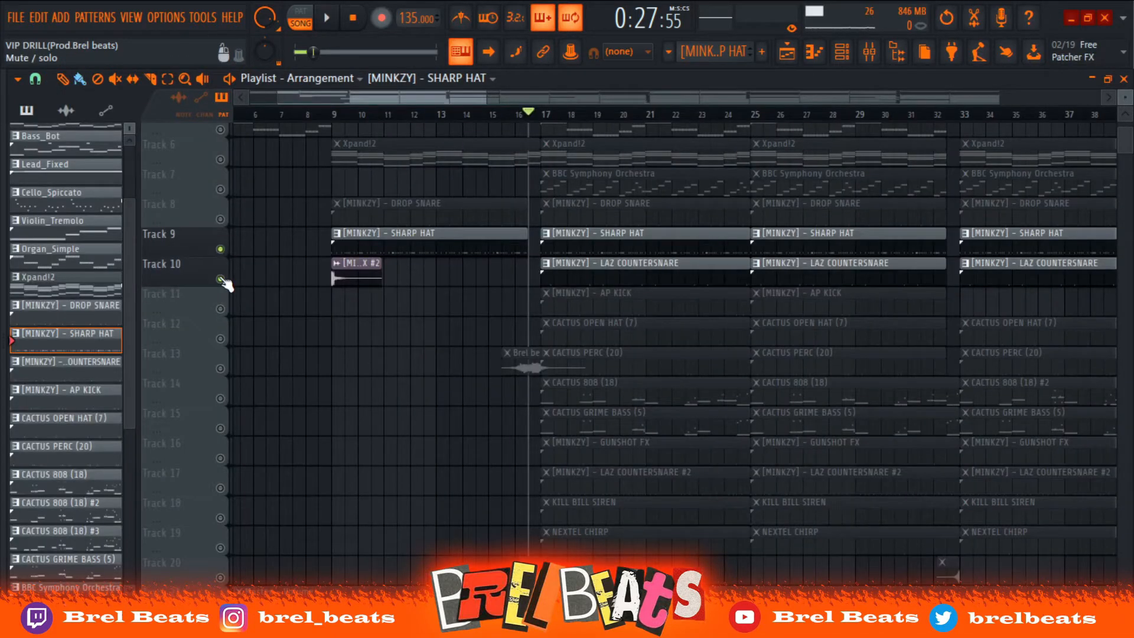
click(548, 115)
key(space)
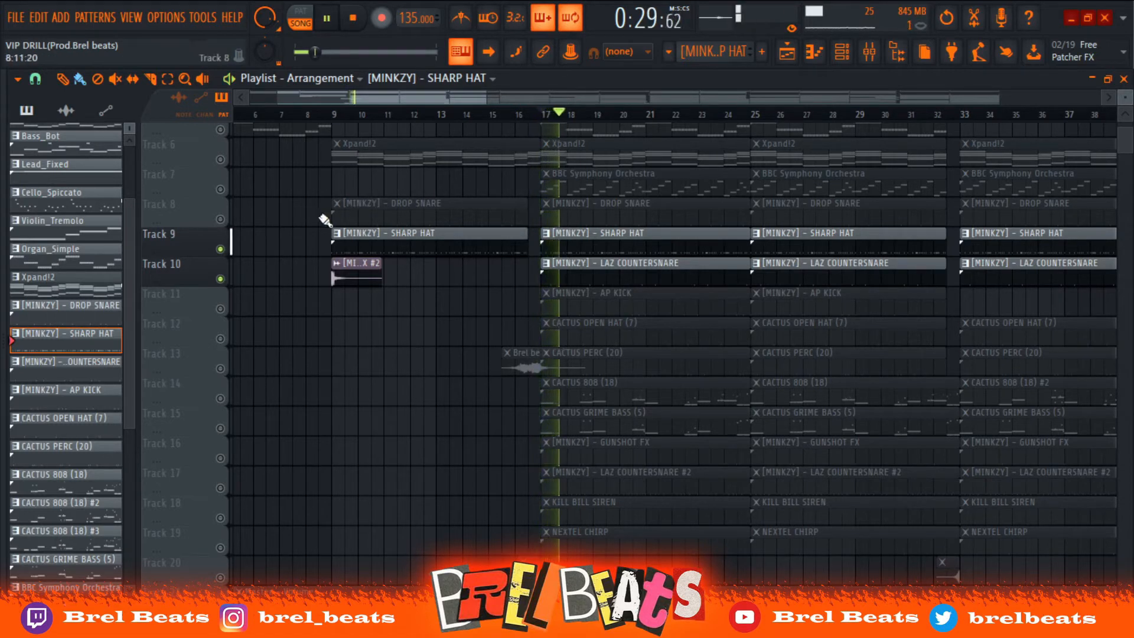
click(220, 219)
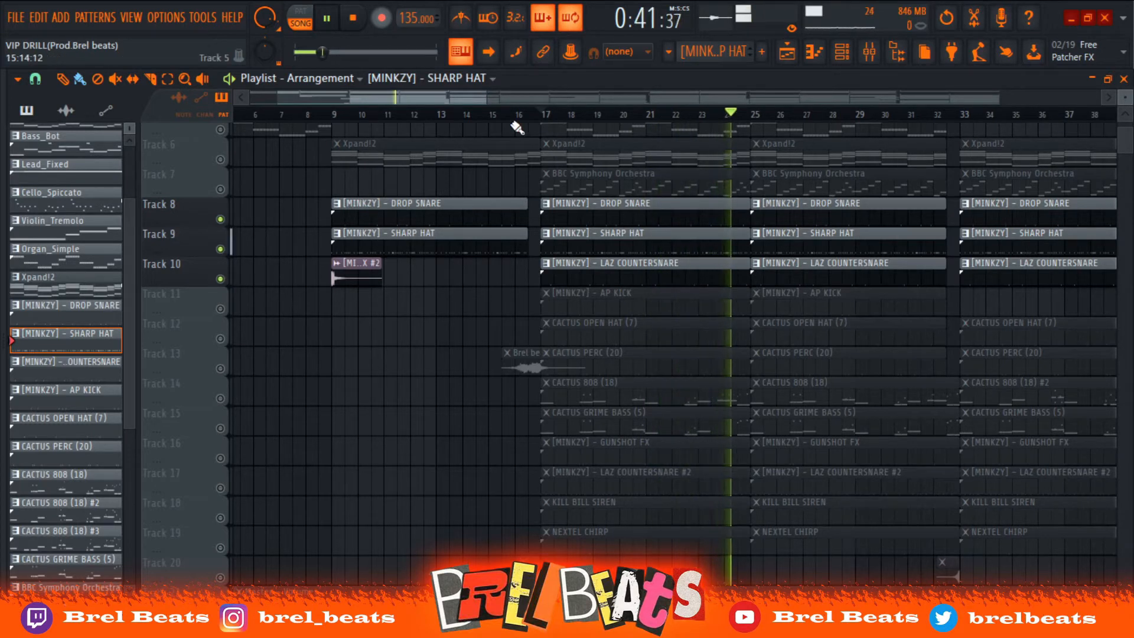
key(space)
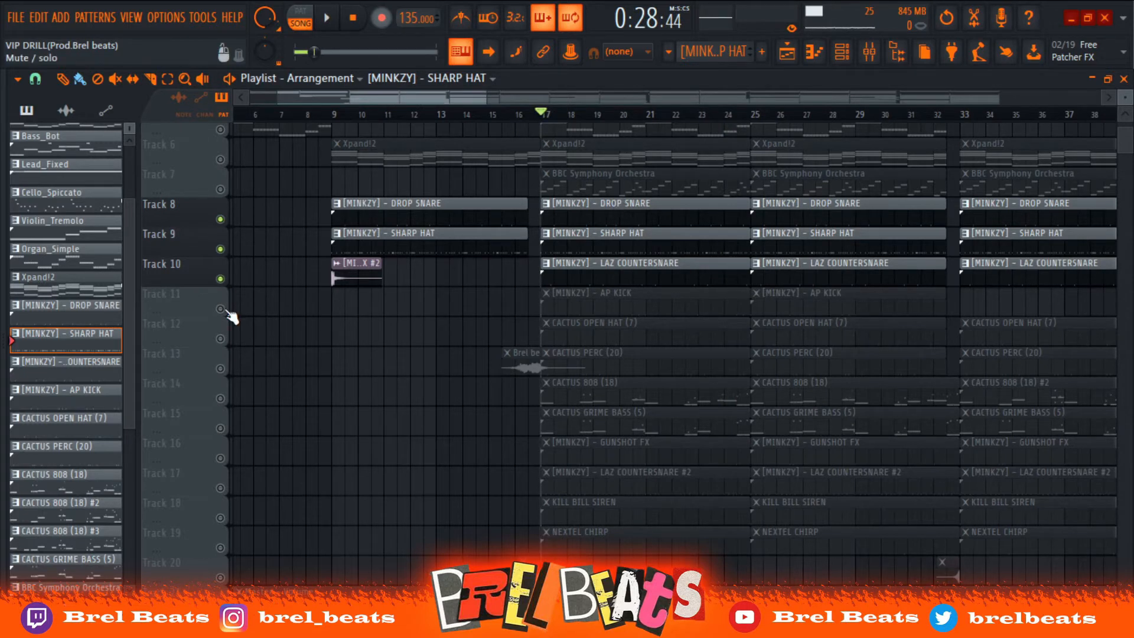
Unmute Track 12 and play the CACTUS OPEN HAT (7) pattern together with the snares and hats, stopping playback at the end
click(221, 338)
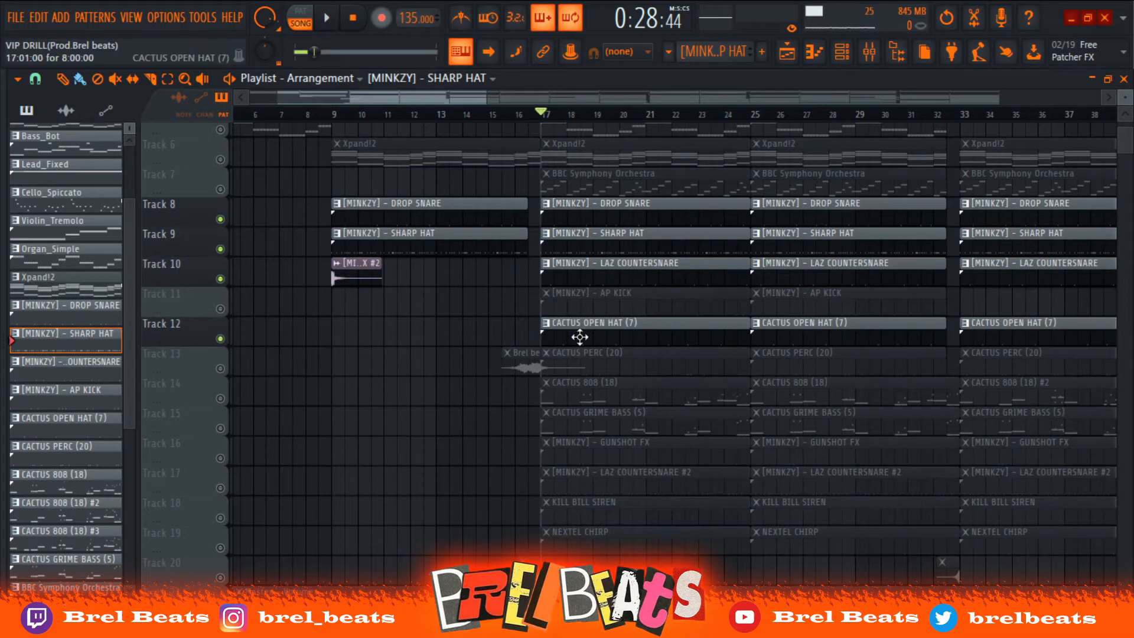
key(space)
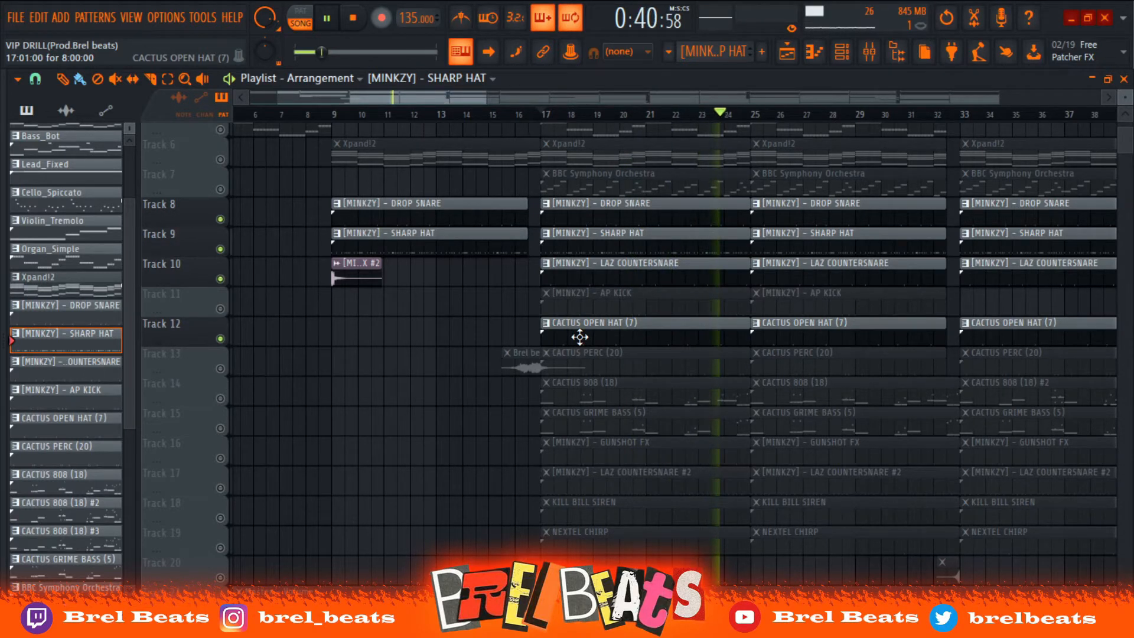
key(space)
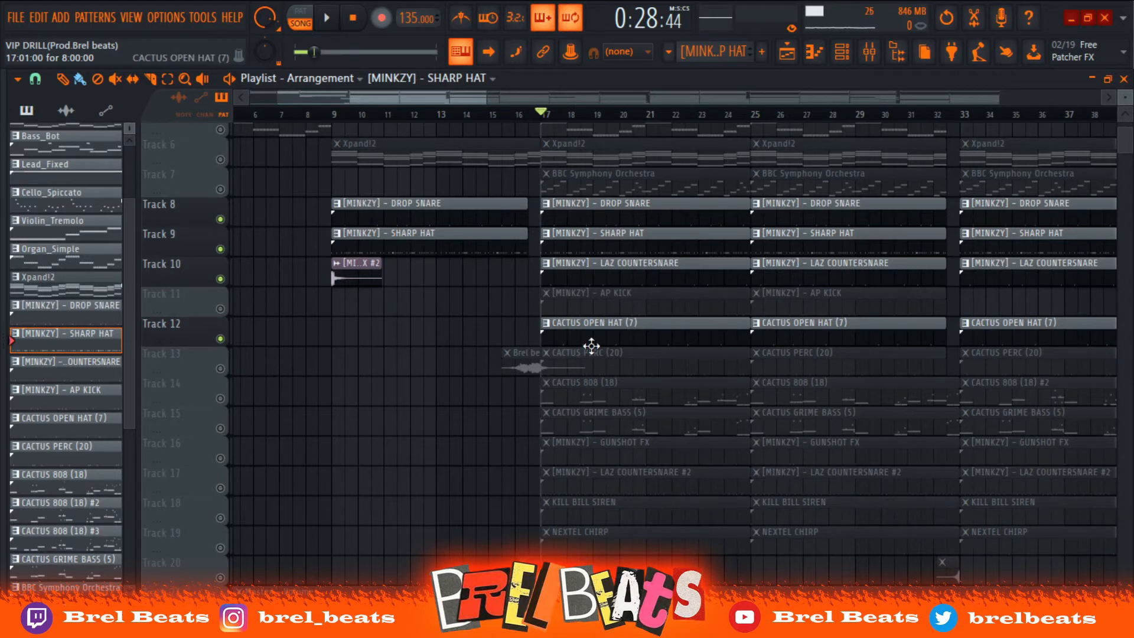
Unmute Track 13 and play the CACTUS PERC (20) pattern together with the other enabled drum tracks, and stop playback
click(220, 369)
key(space)
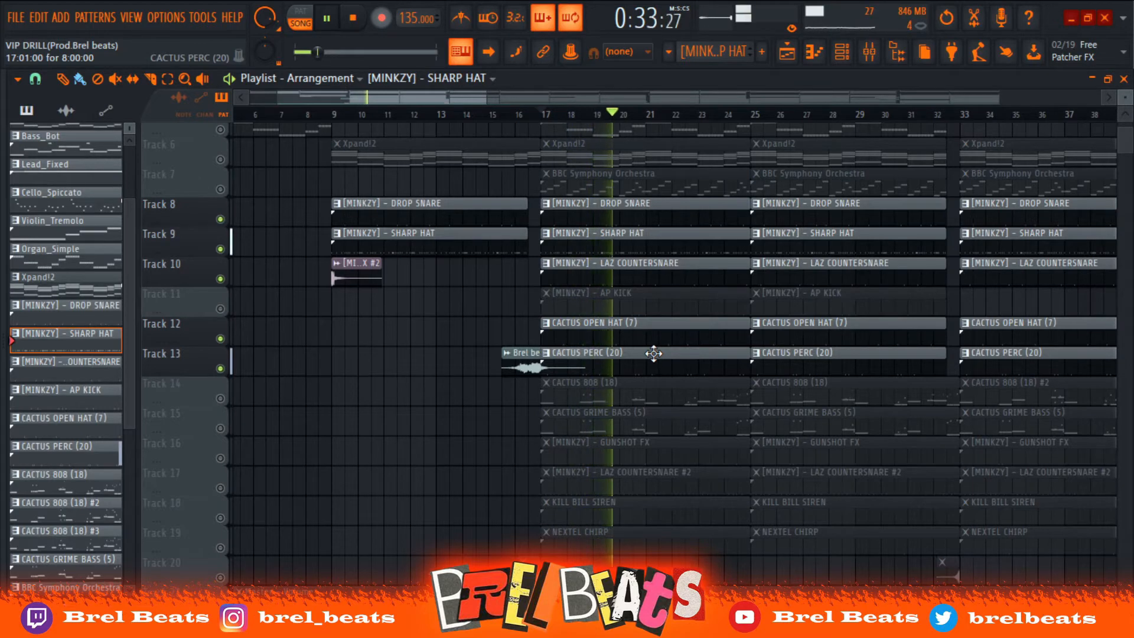
key(space)
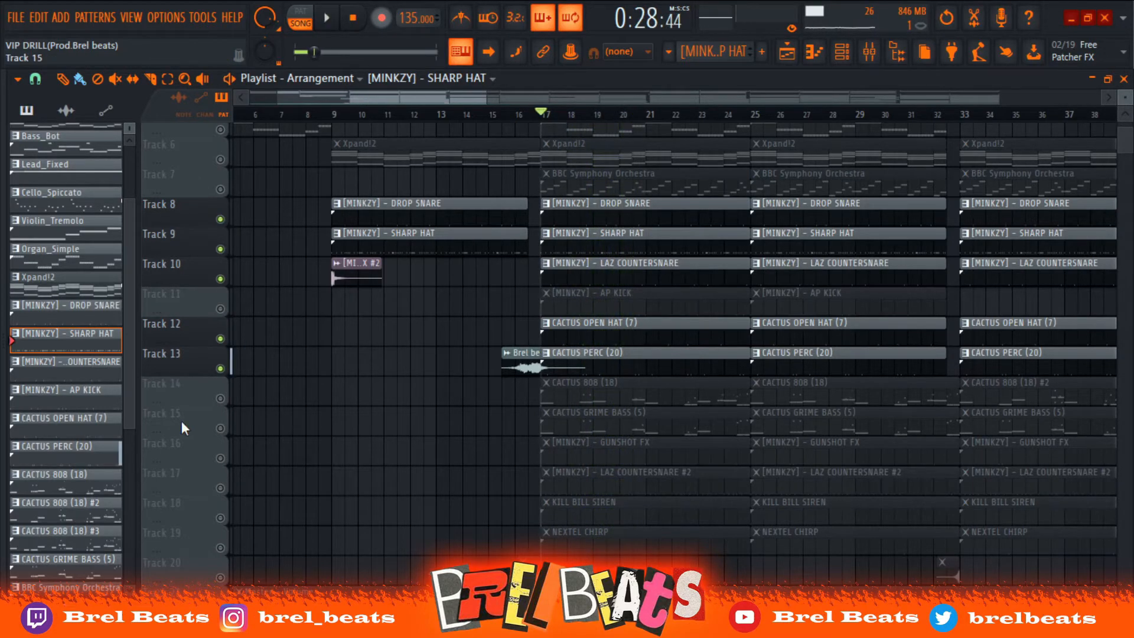
Solo Track 13 with its CACTUS PERC (20) pattern selected, unmute Track 16, and play the percussion together with the GUNSHOT FX
right_click(220, 368)
click(679, 362)
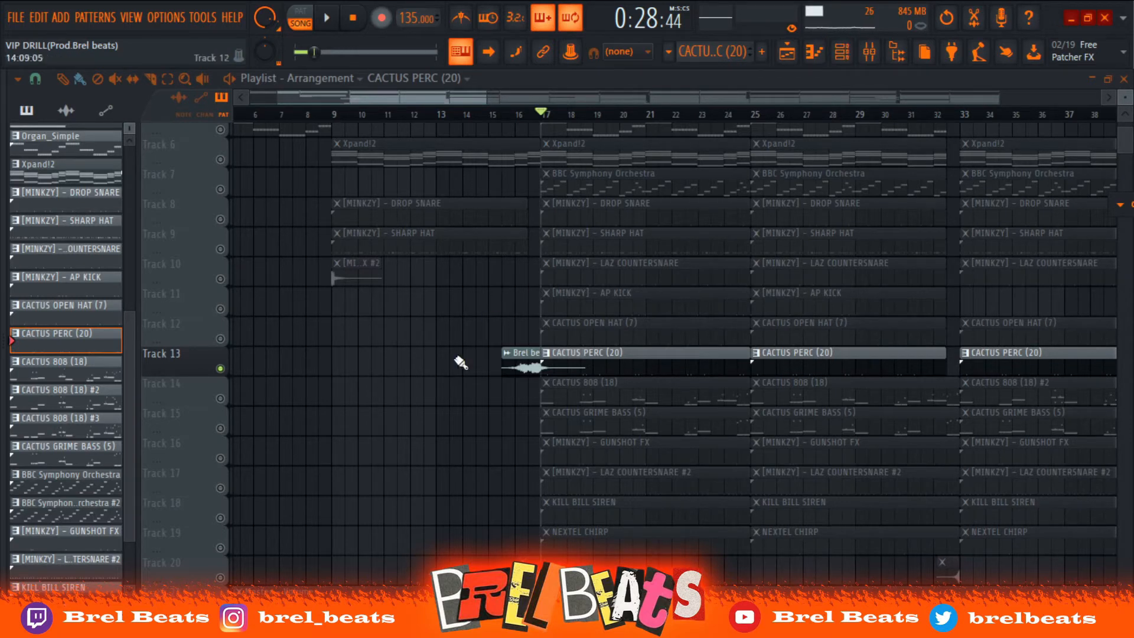
click(221, 459)
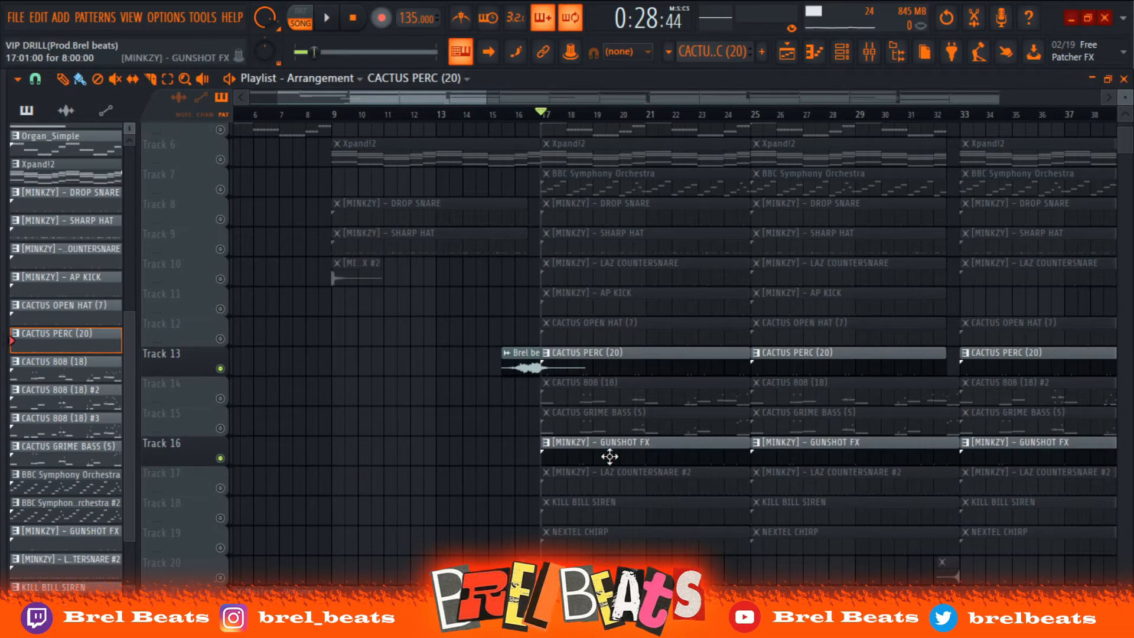
key(space)
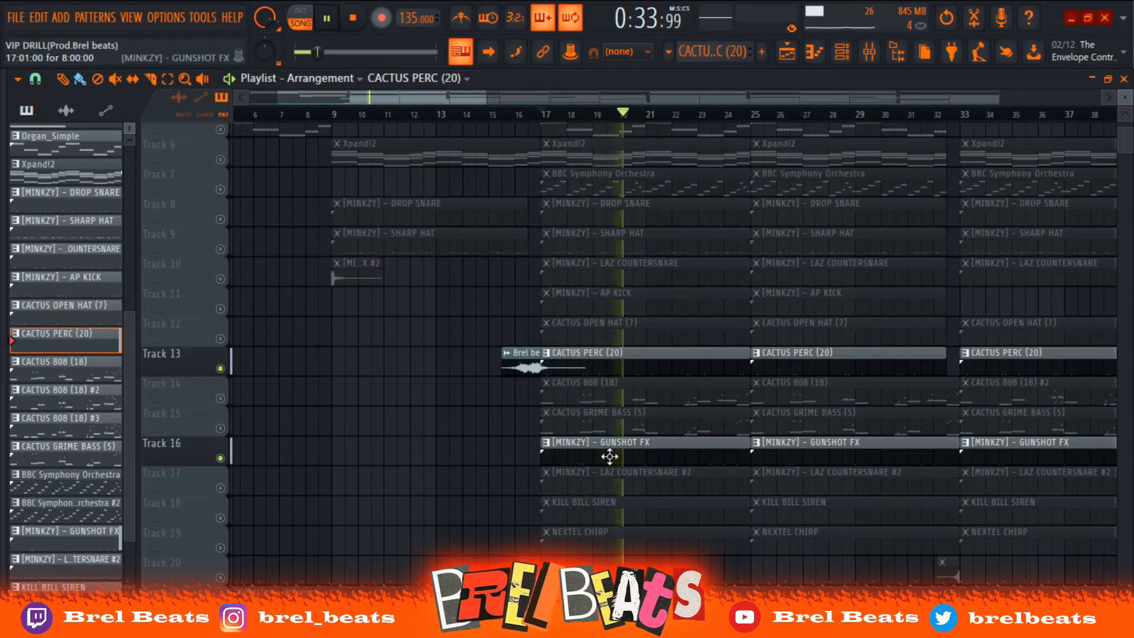
key(space)
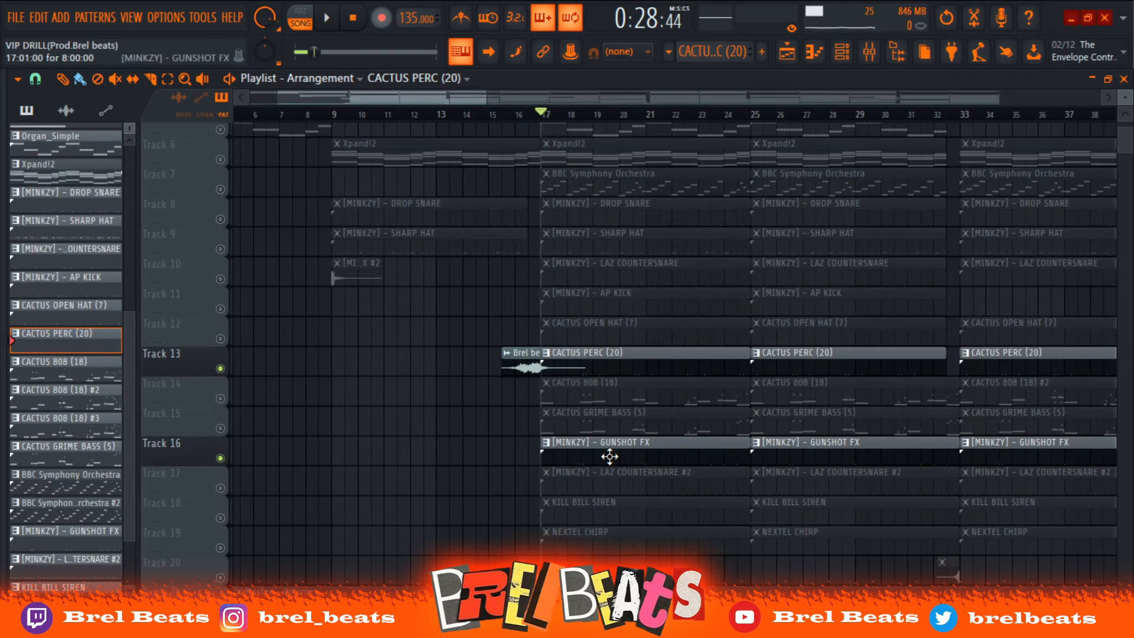
Solo Track 17 and play the LAZ COUNTERSNARE #2 pattern on its own, stopping playback at the end
click(220, 488)
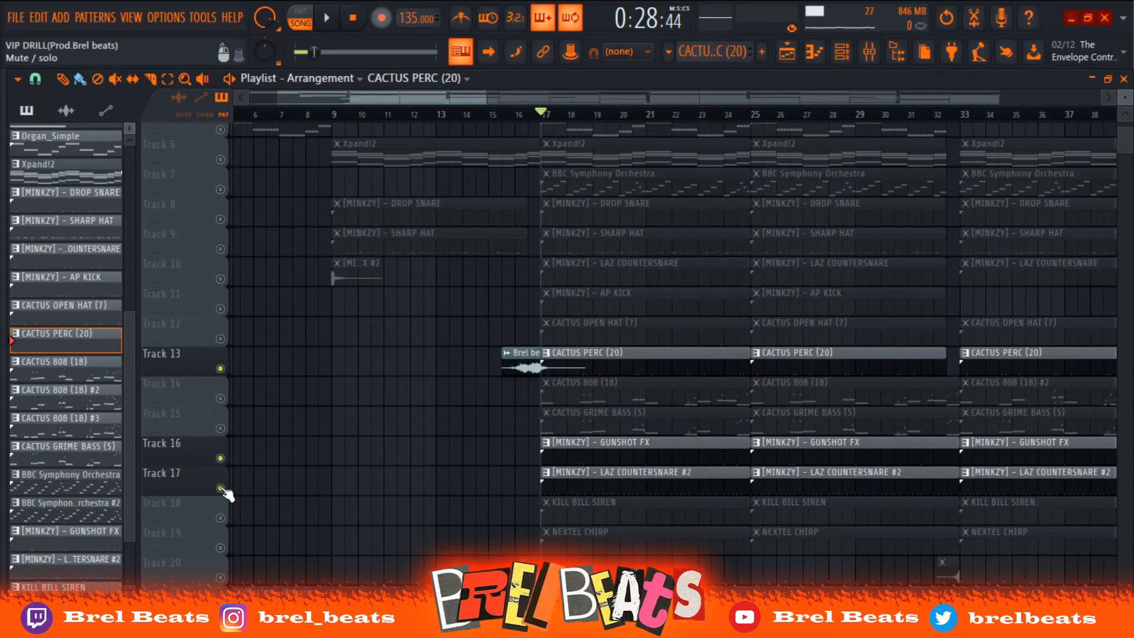
click(220, 249)
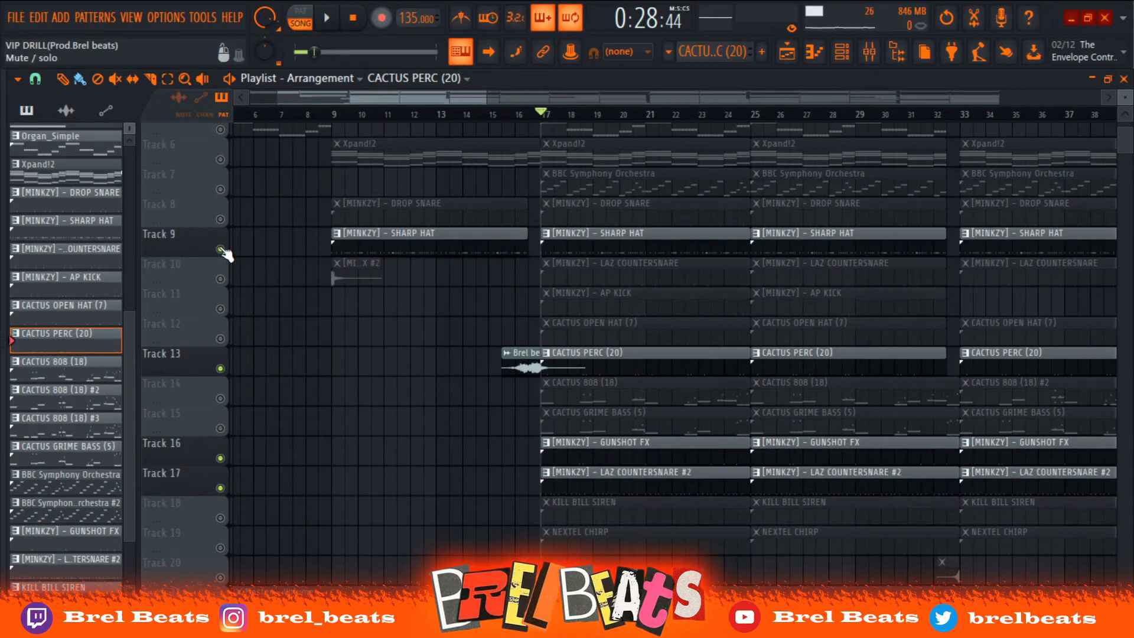
right_click(221, 489)
key(space)
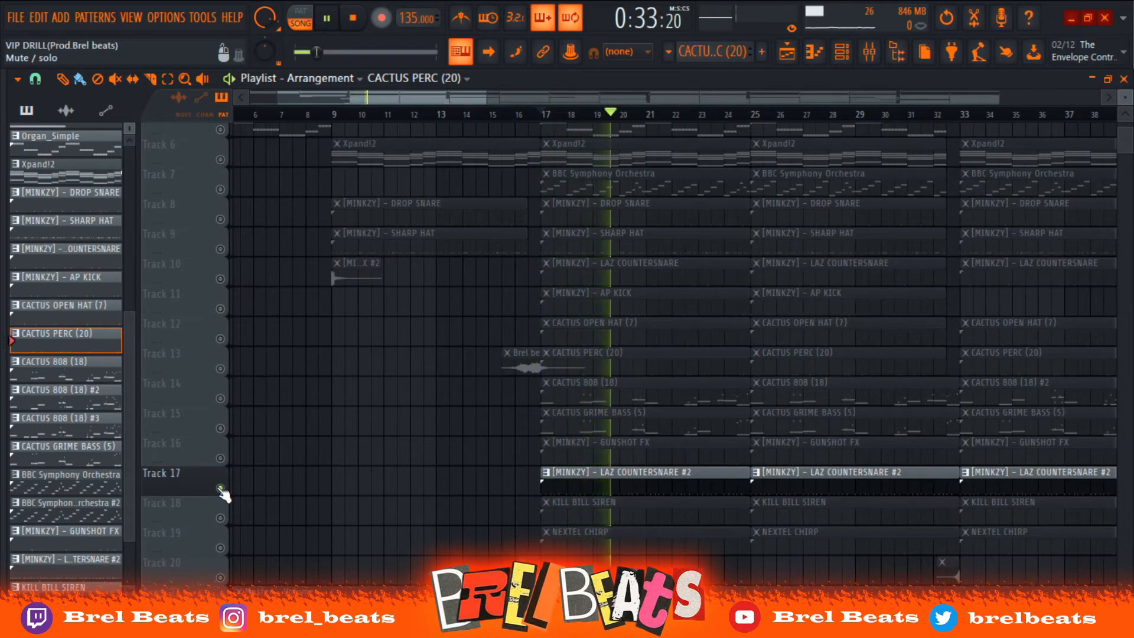
key(space)
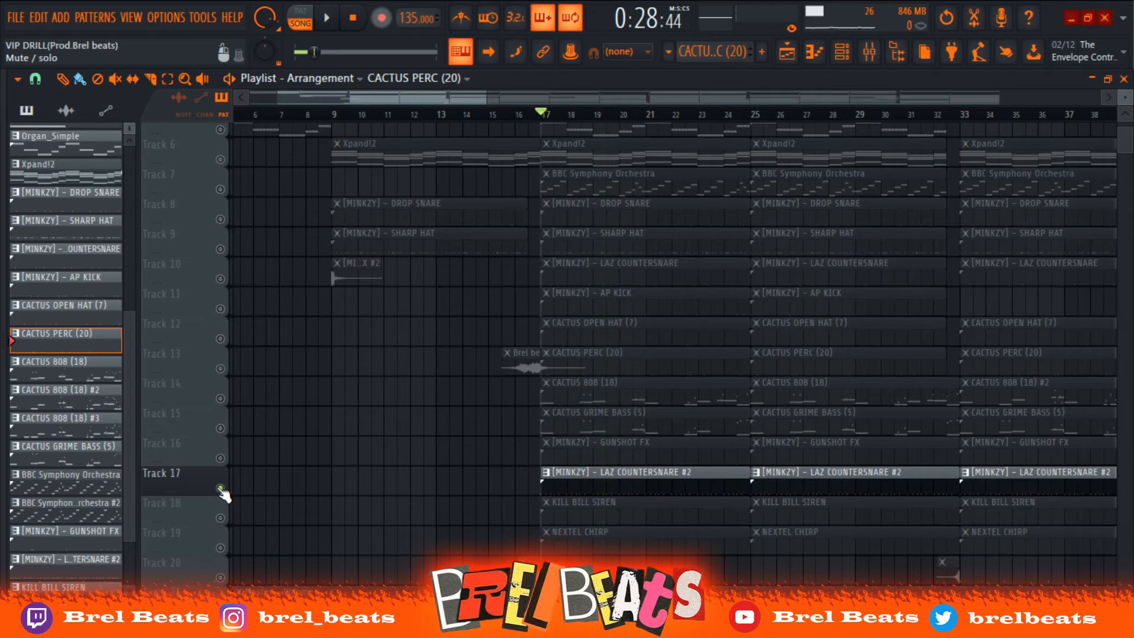
Unmute Track 9 and play the SHARP HAT together with LAZ COUNTERSNARE #2, and stop playback
click(220, 249)
key(space)
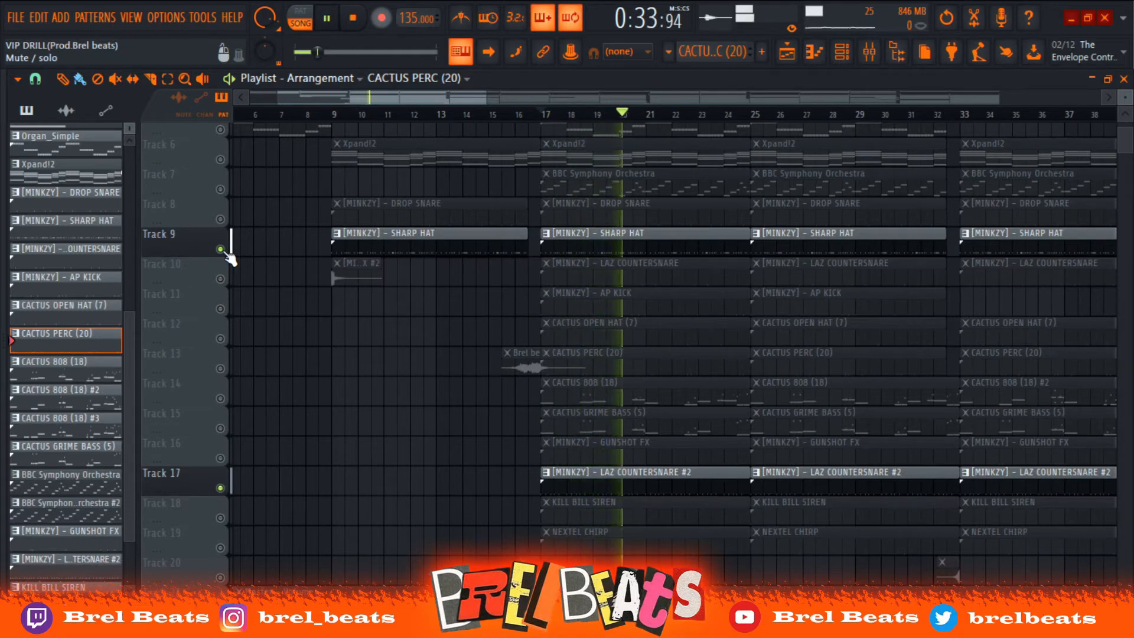
key(space)
Unmute Tracks 18 and 19 and play the KILL BILL SIREN and NEXTEL CHIRP patterns with the hat and countersnare
click(220, 517)
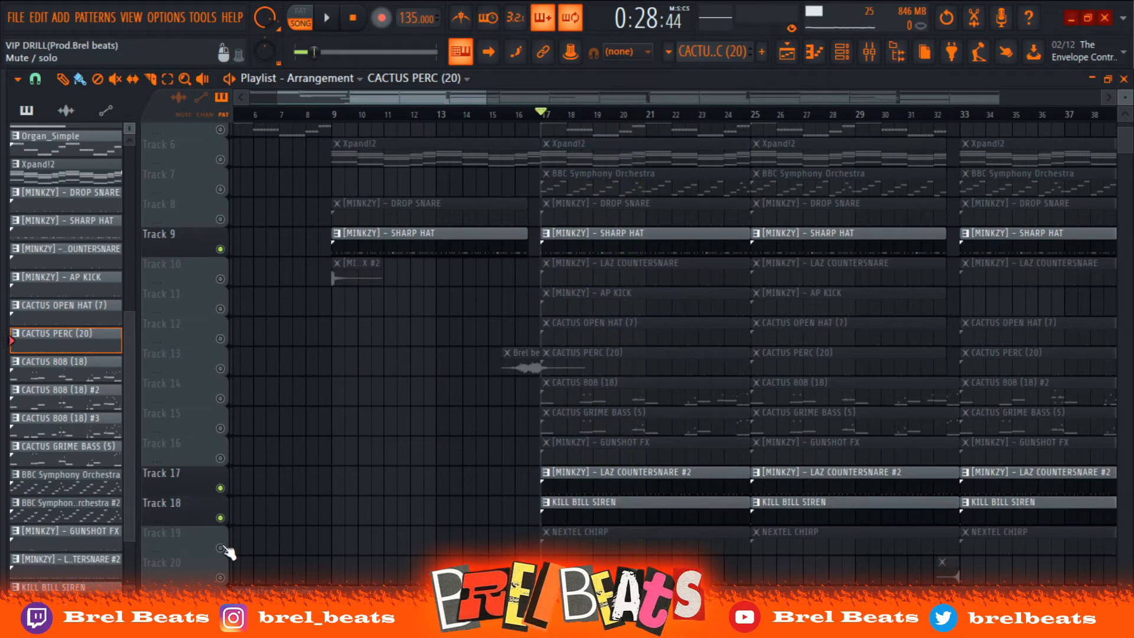
click(221, 547)
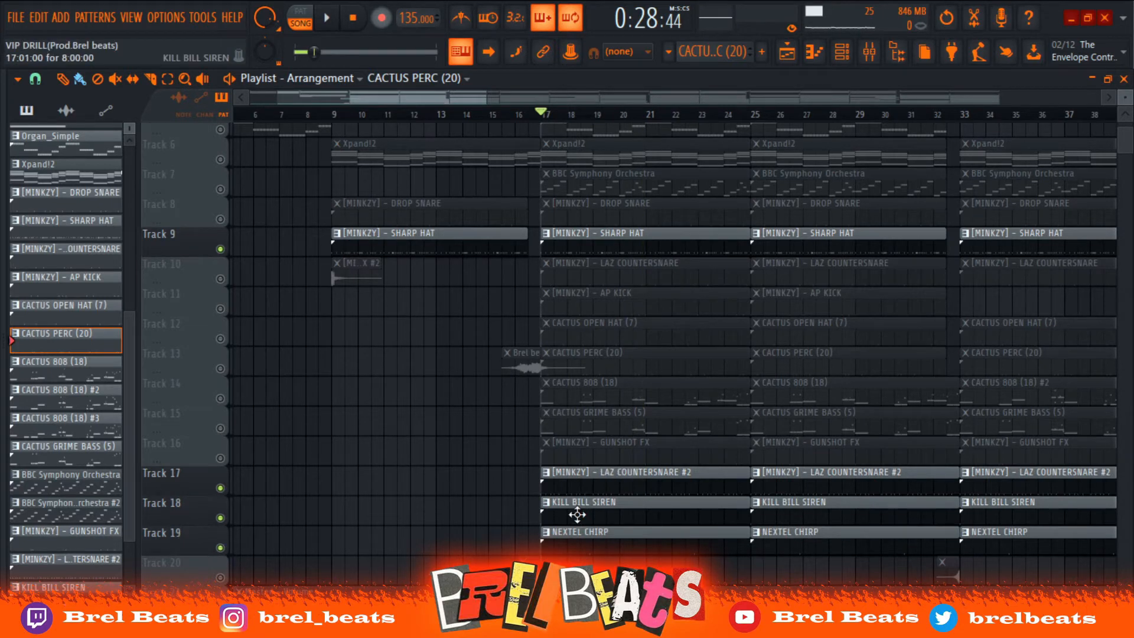
key(space)
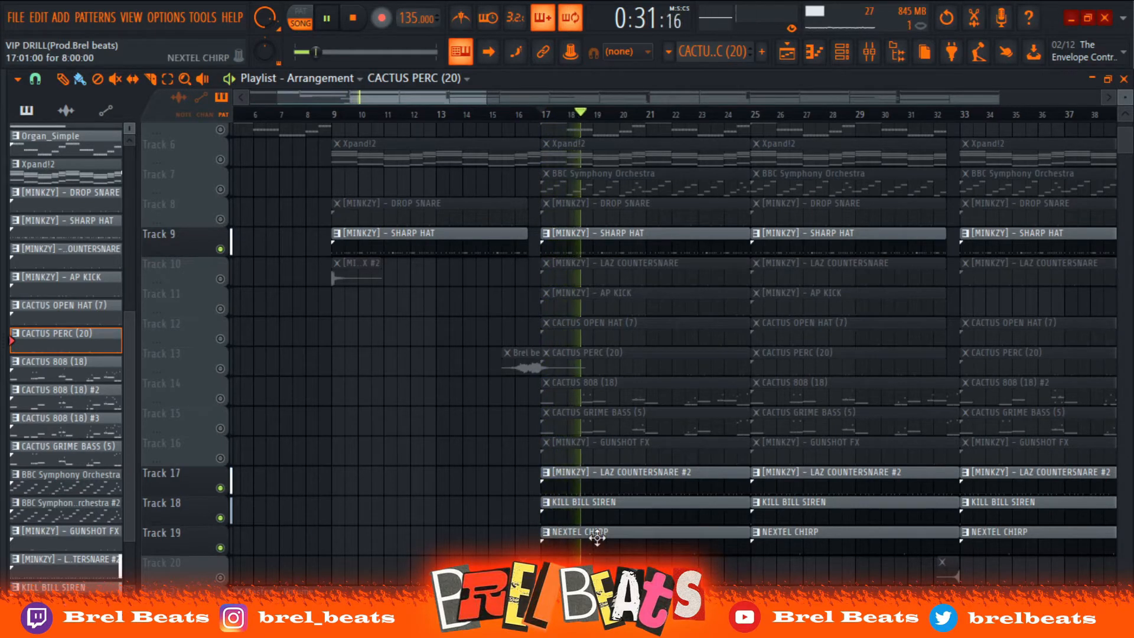
key(space)
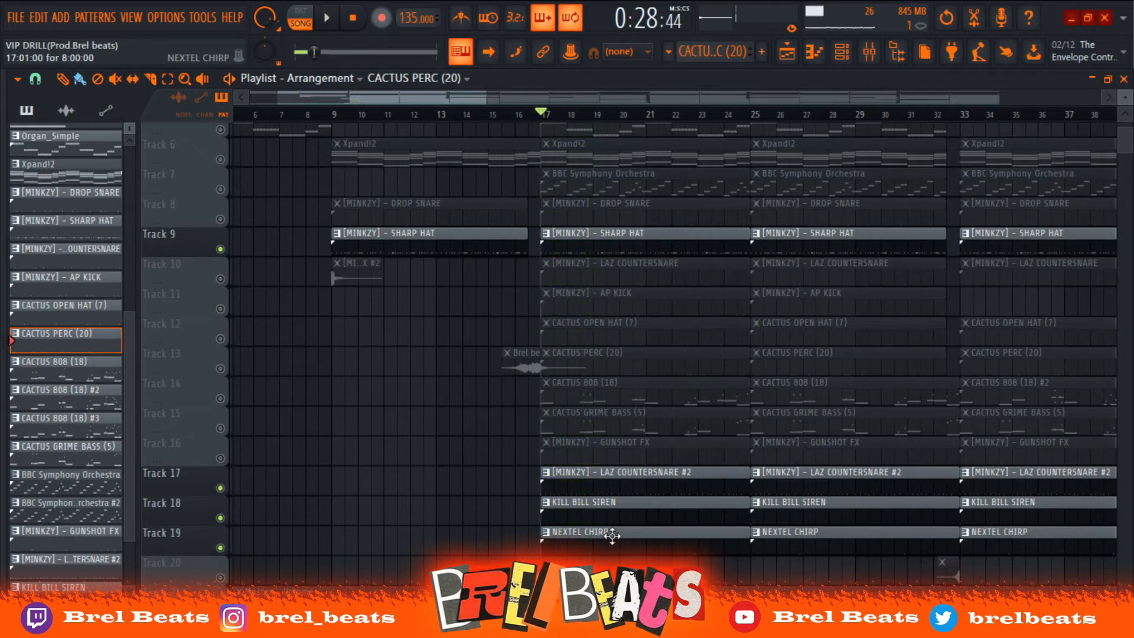
Unmute Track 16 and play the GUNSHOT FX along with the siren, chirp, countersnare and hat, and stop playback
click(221, 458)
key(space)
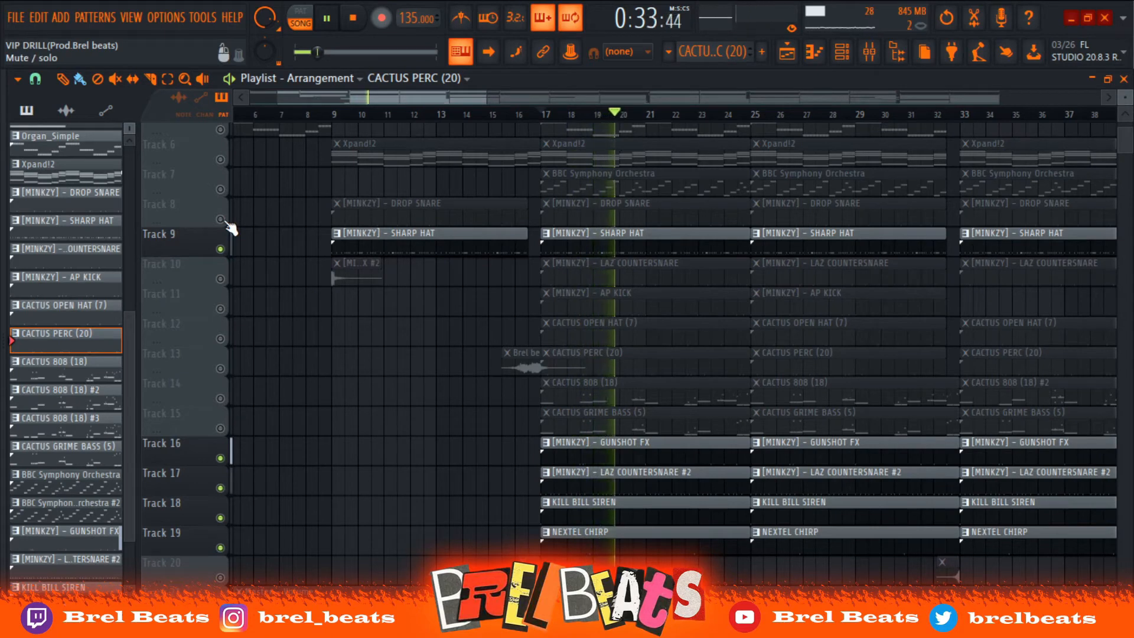
key(space)
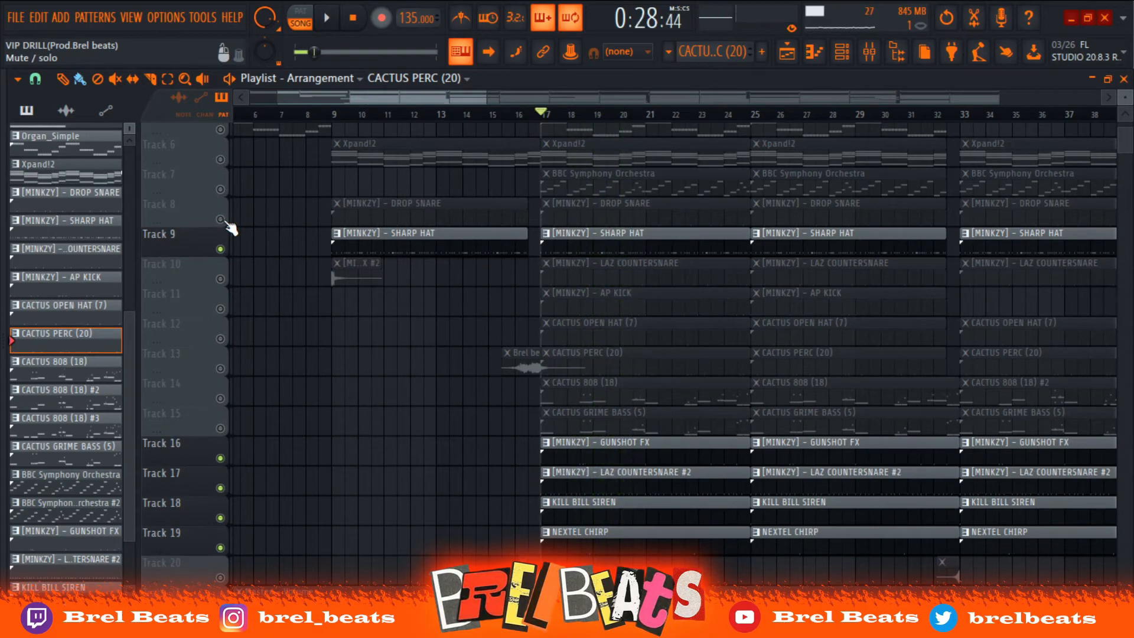
Unmute Track 11 and play the AP KICK pattern together with the enabled hat, countersnare and effects tracks, and stop playback
click(221, 308)
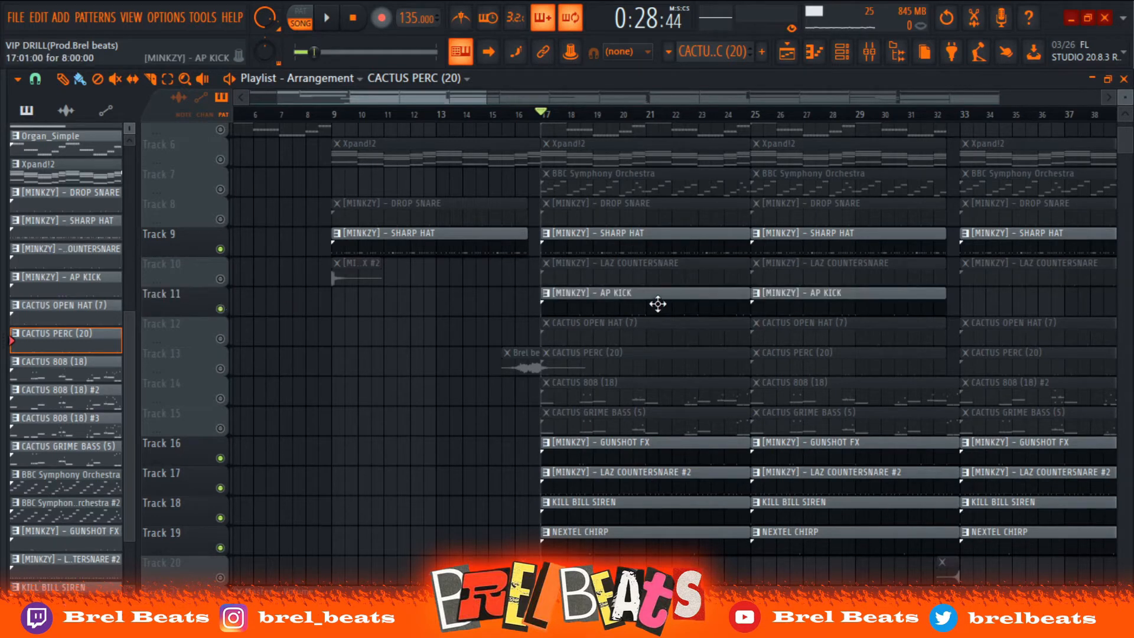
key(space)
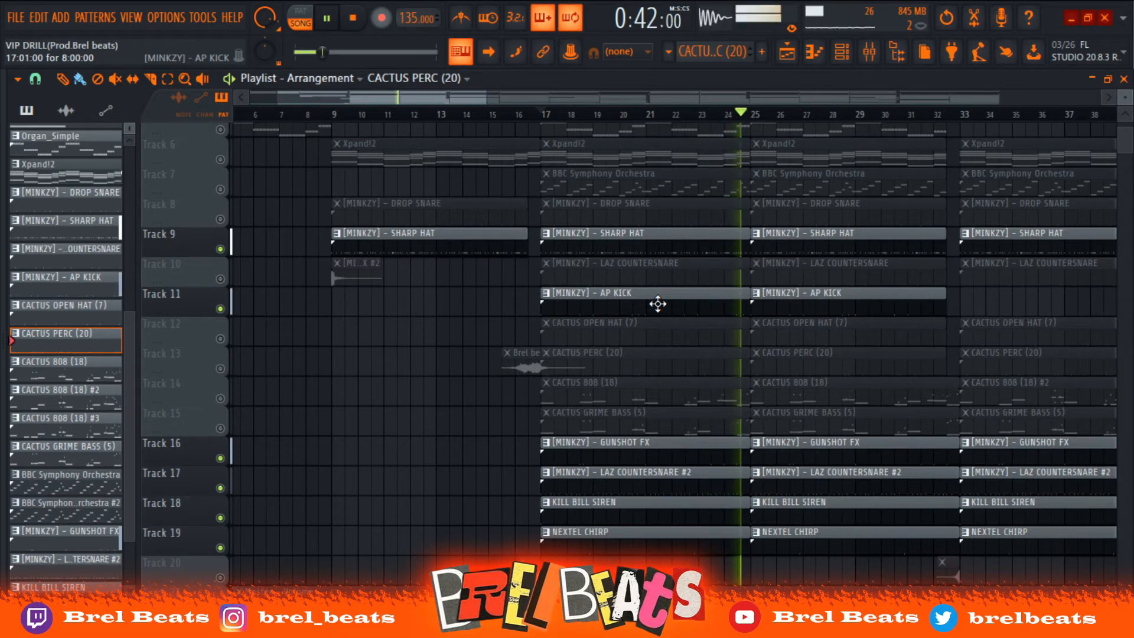
key(space)
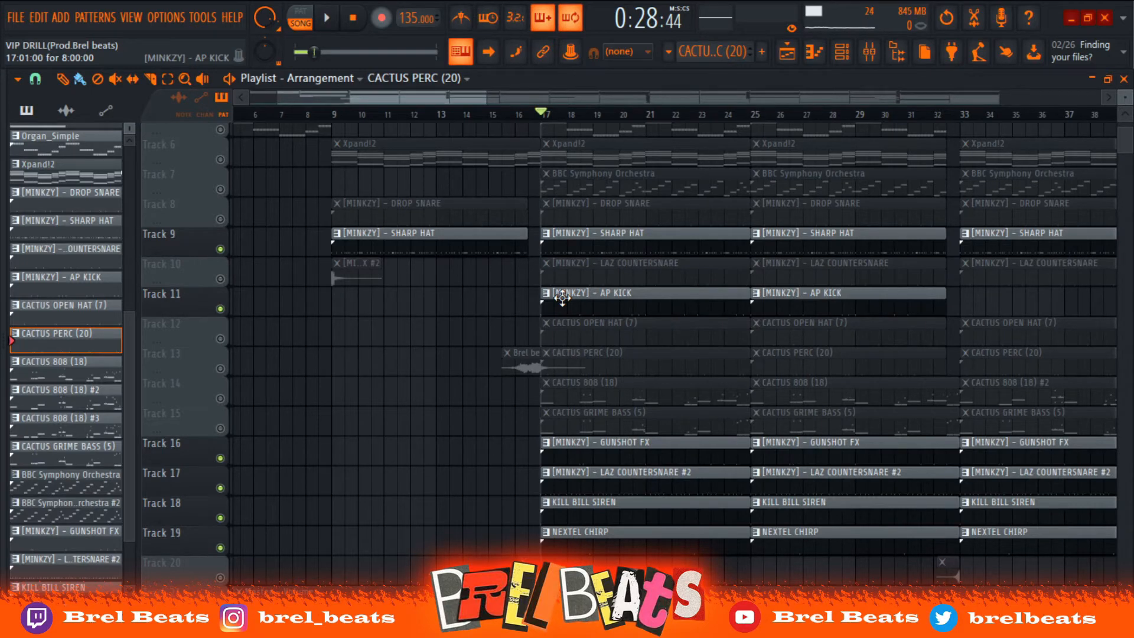
Solo Track 14, select the CACTUS 808 (18) pattern, and play the 808 from bar 17
right_click(220, 399)
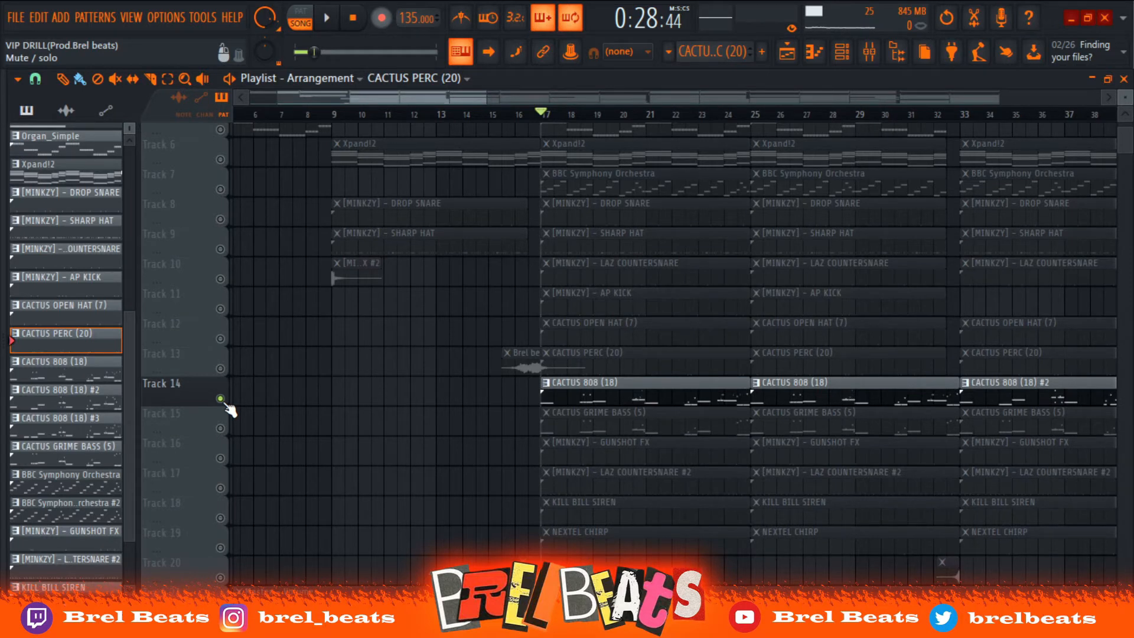
click(613, 392)
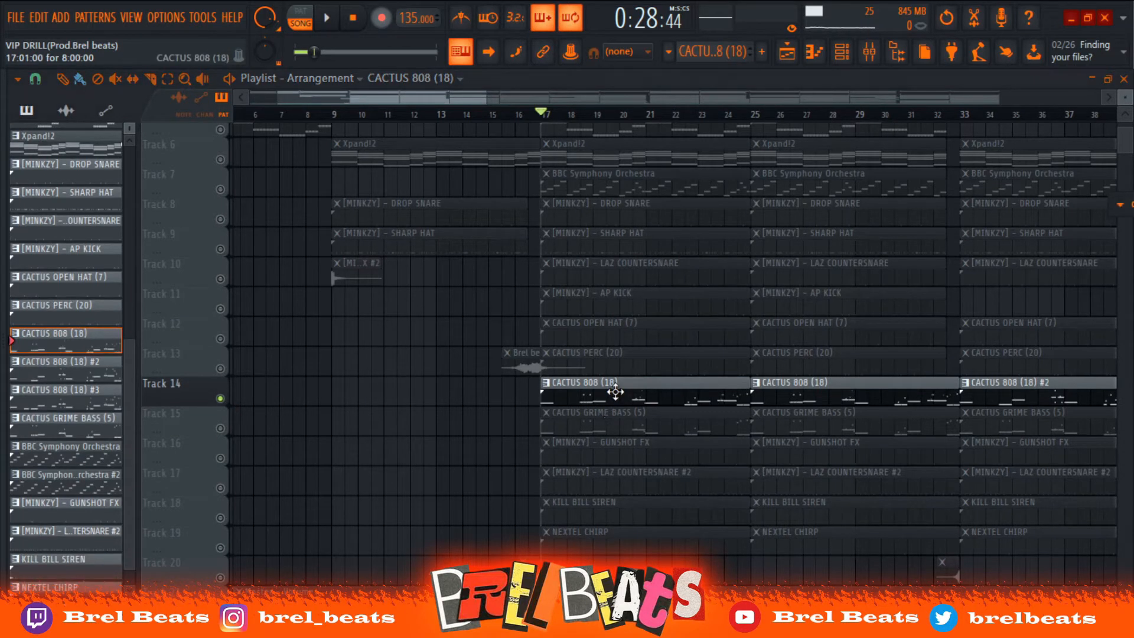
key(space)
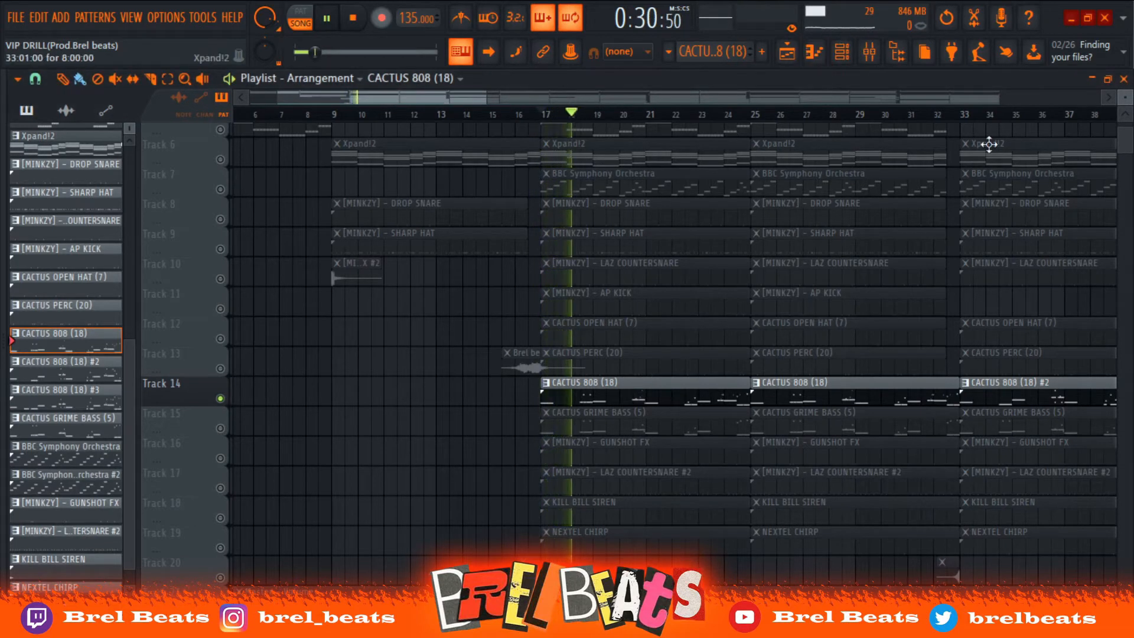
Open the CACTUS 808 (18) notes in a maximized piano roll, fit the eight bars in view, and stop playback
click(813, 51)
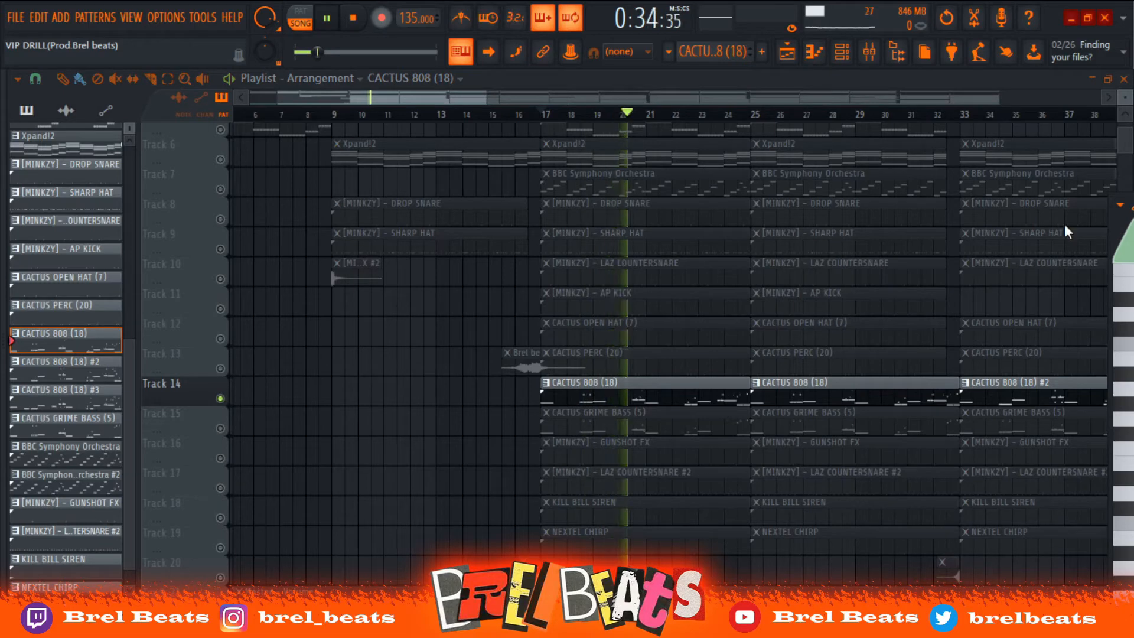
drag(1128, 204, 996, 159)
double_click(993, 155)
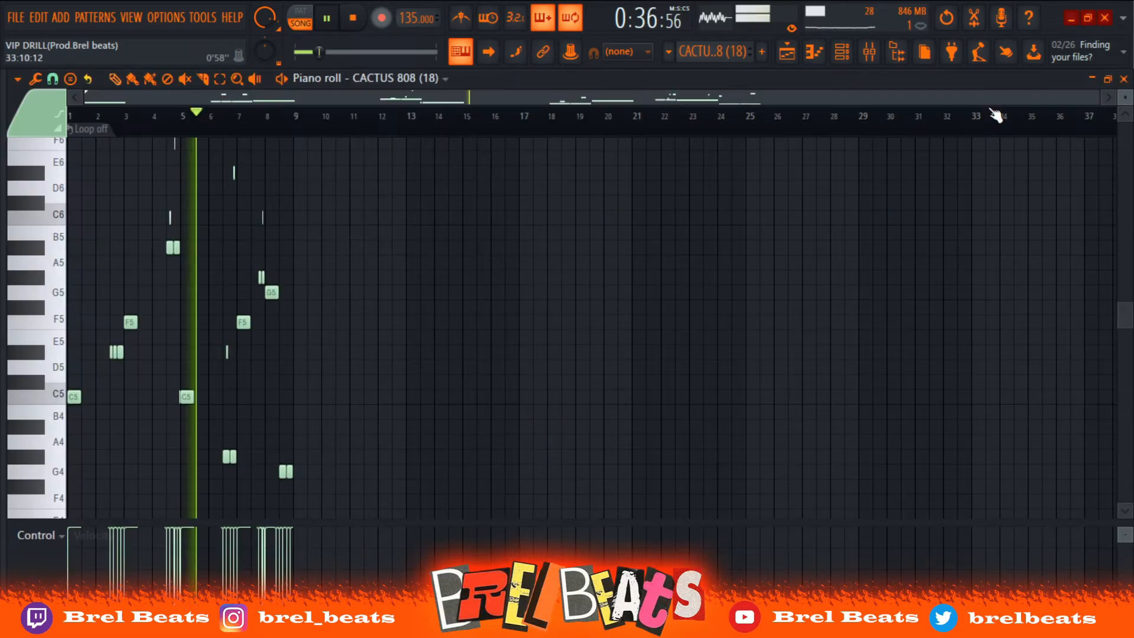
scroll(996, 115, up, 5)
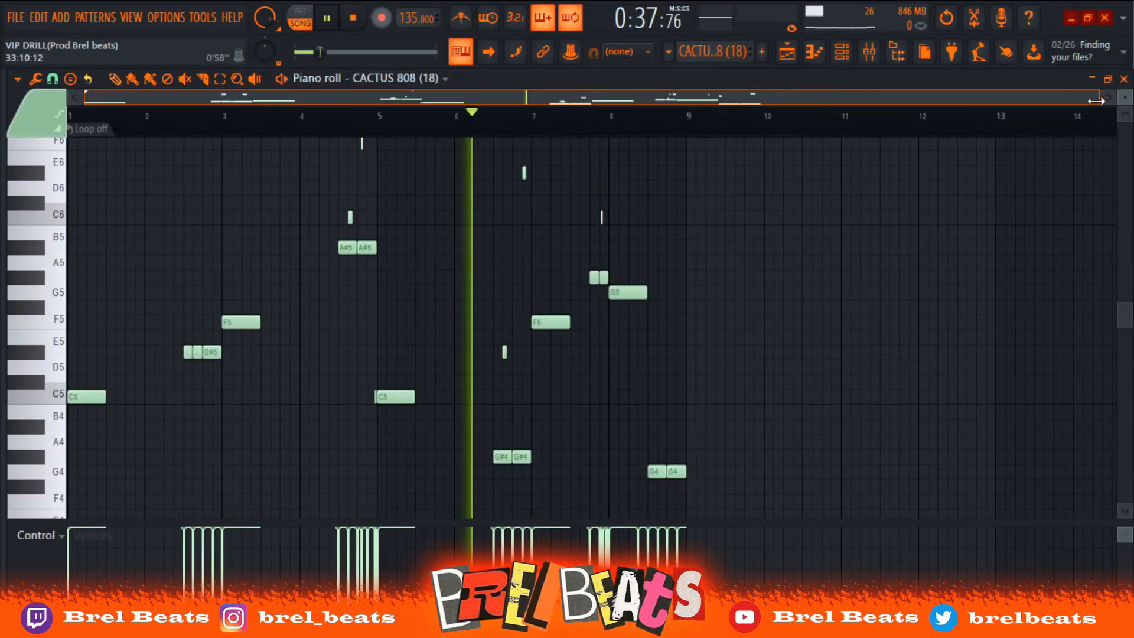
drag(1095, 101, 761, 114)
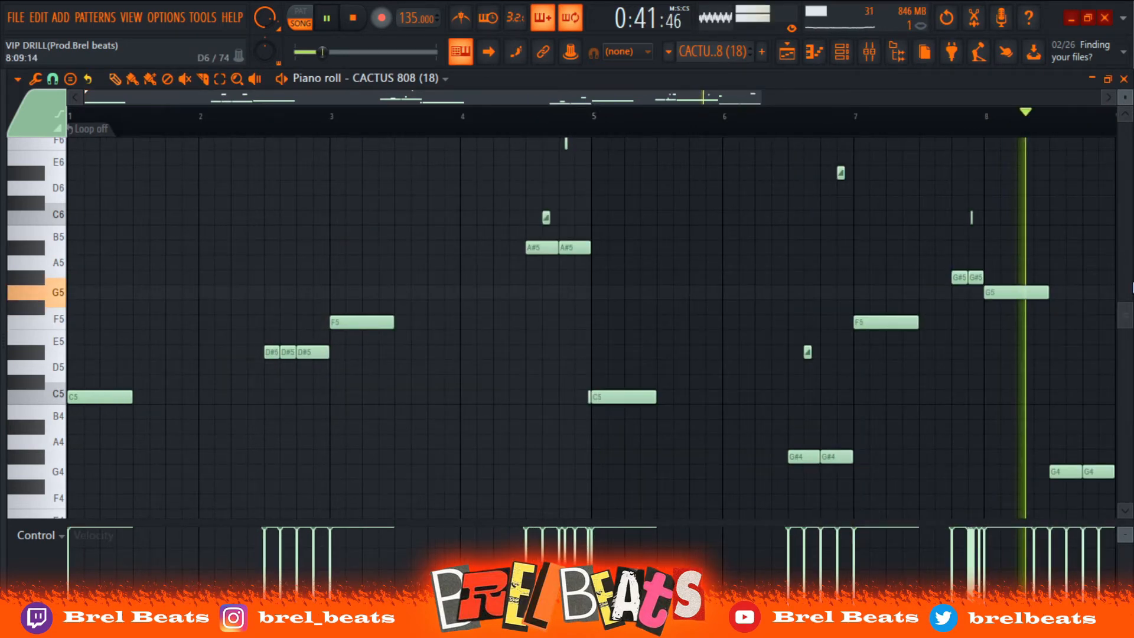
key(space)
Examine the slide notes in the upper octaves, and audition the main D#5, F5, A#5 and C5 notes of the 808
scroll(1106, 268, up, 4)
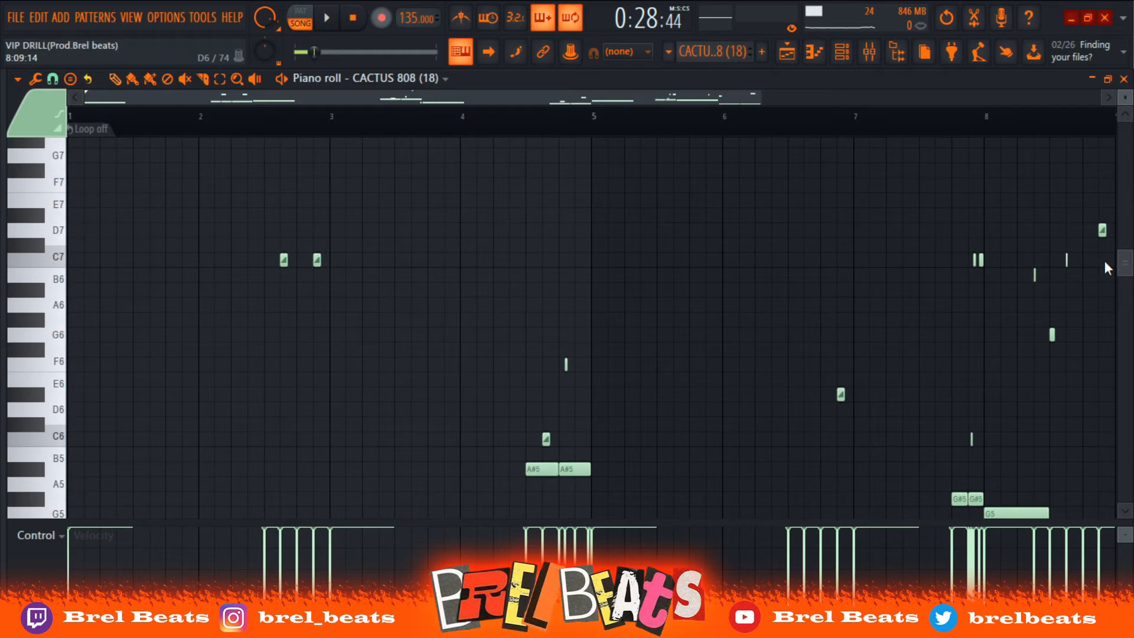
drag(1124, 263, 1082, 260)
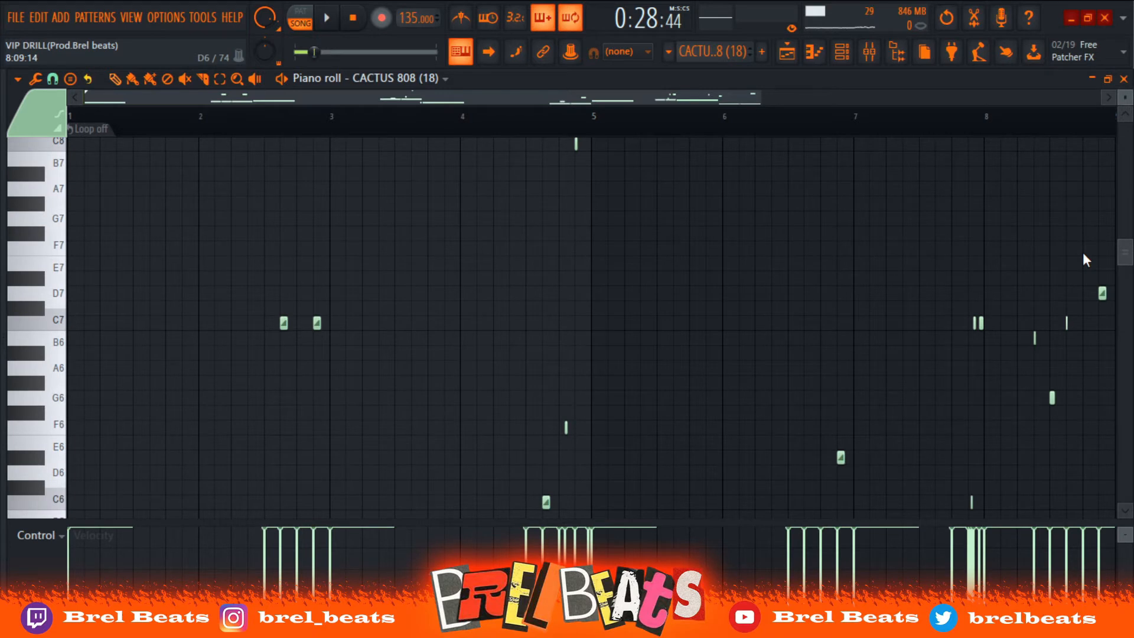
scroll(541, 346, up, 2)
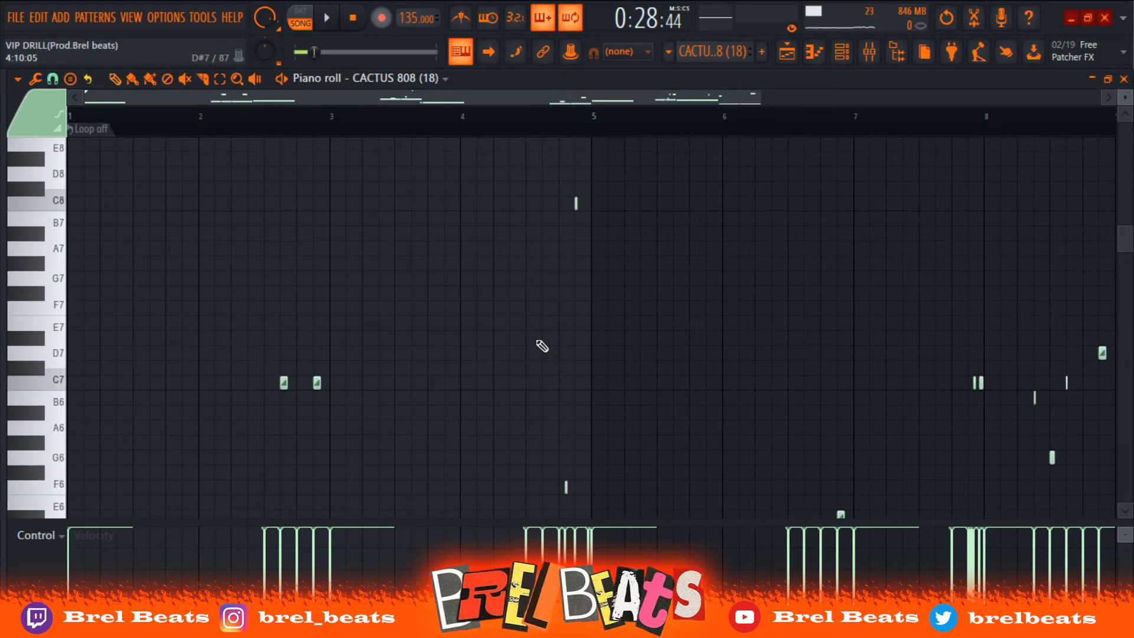
scroll(542, 346, down, 14)
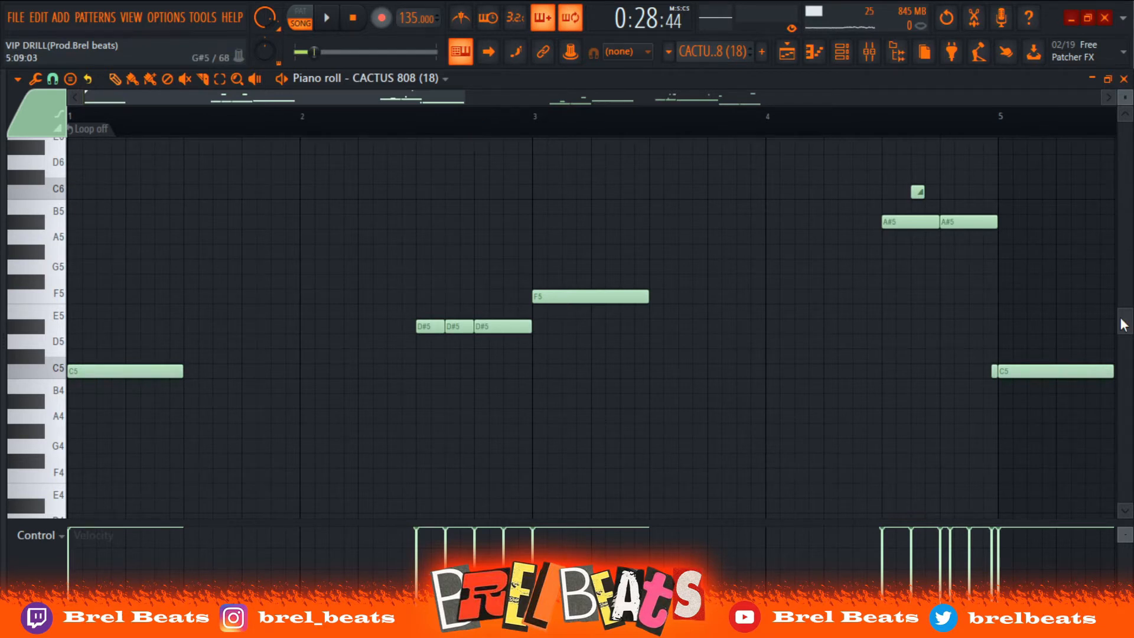
drag(1123, 324, 1123, 307)
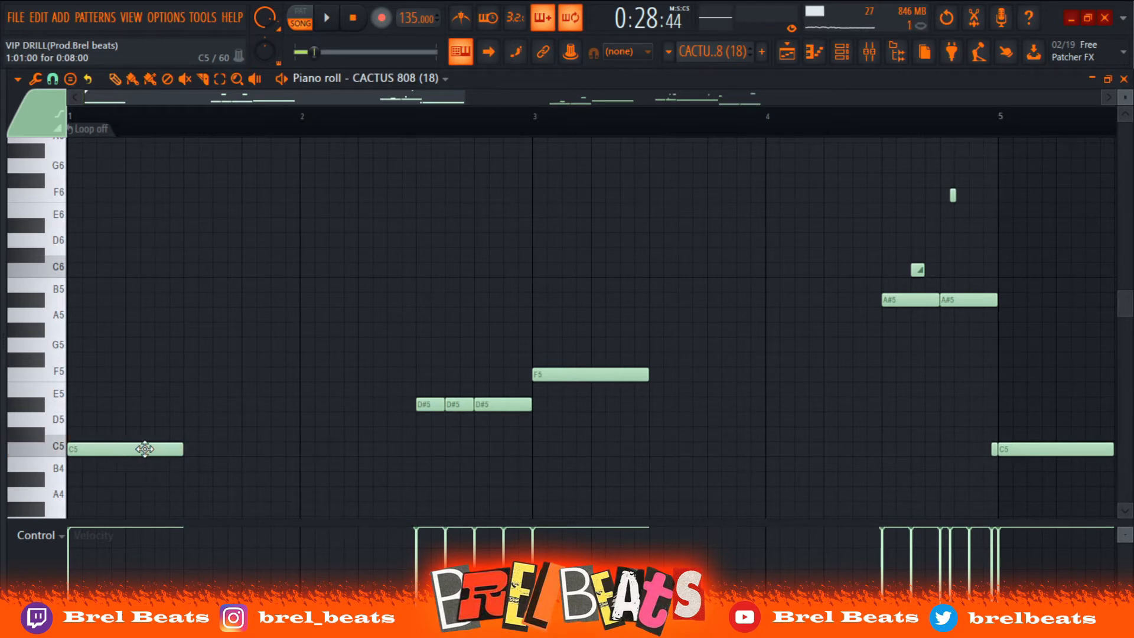
click(430, 409)
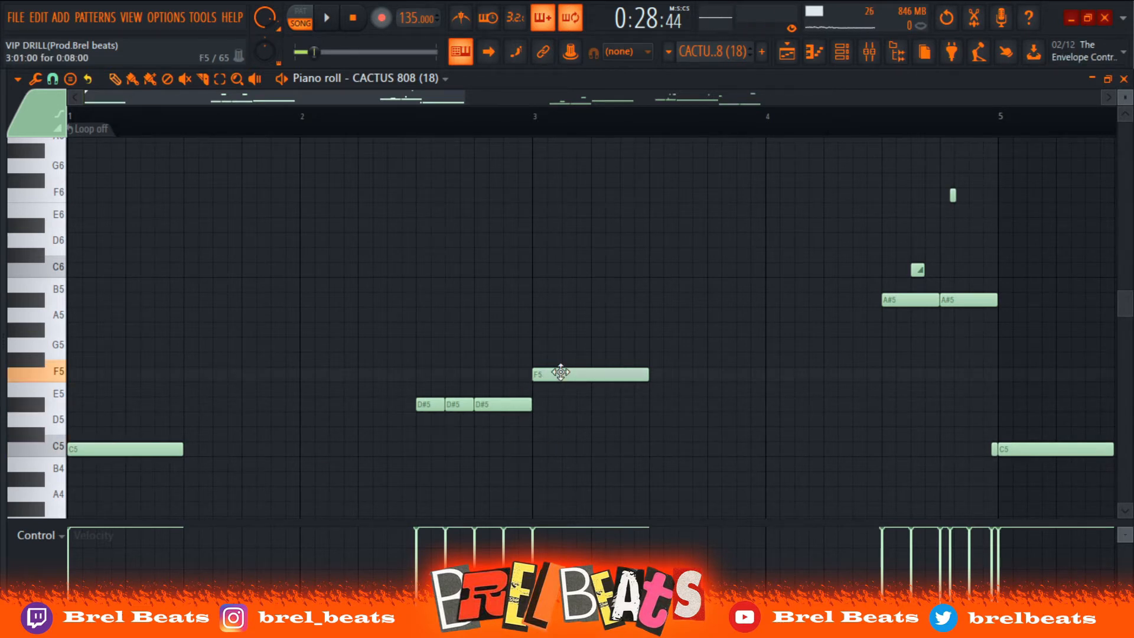
click(560, 372)
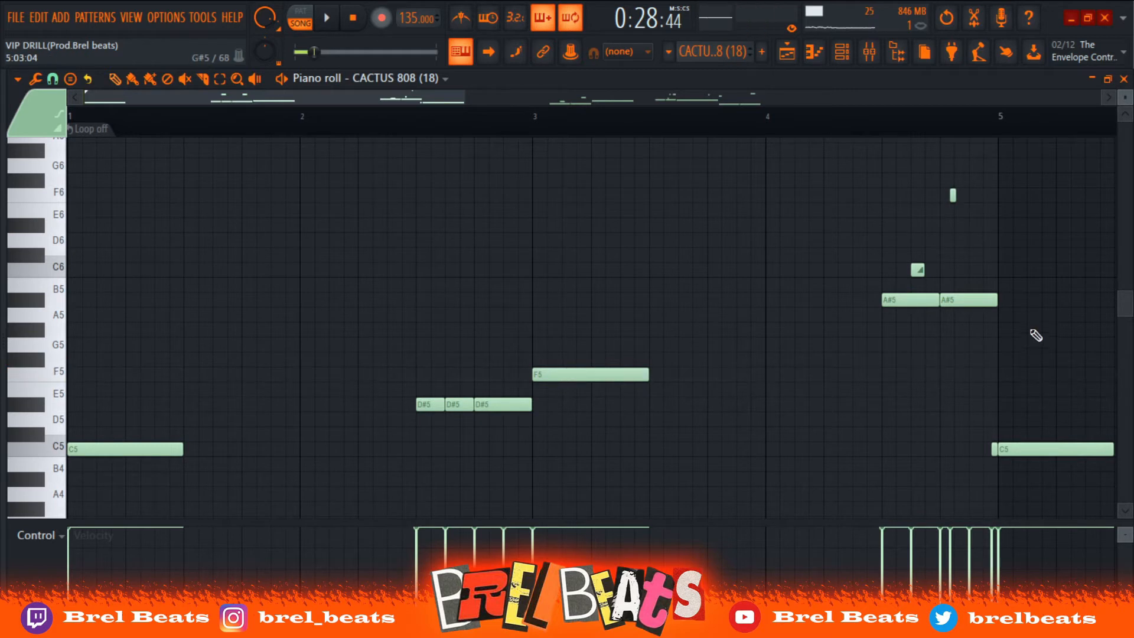
click(943, 299)
click(1017, 450)
Show the two C7 slide notes in bar 2 and play that 808 slide from bar 2, then stop
drag(467, 97, 612, 215)
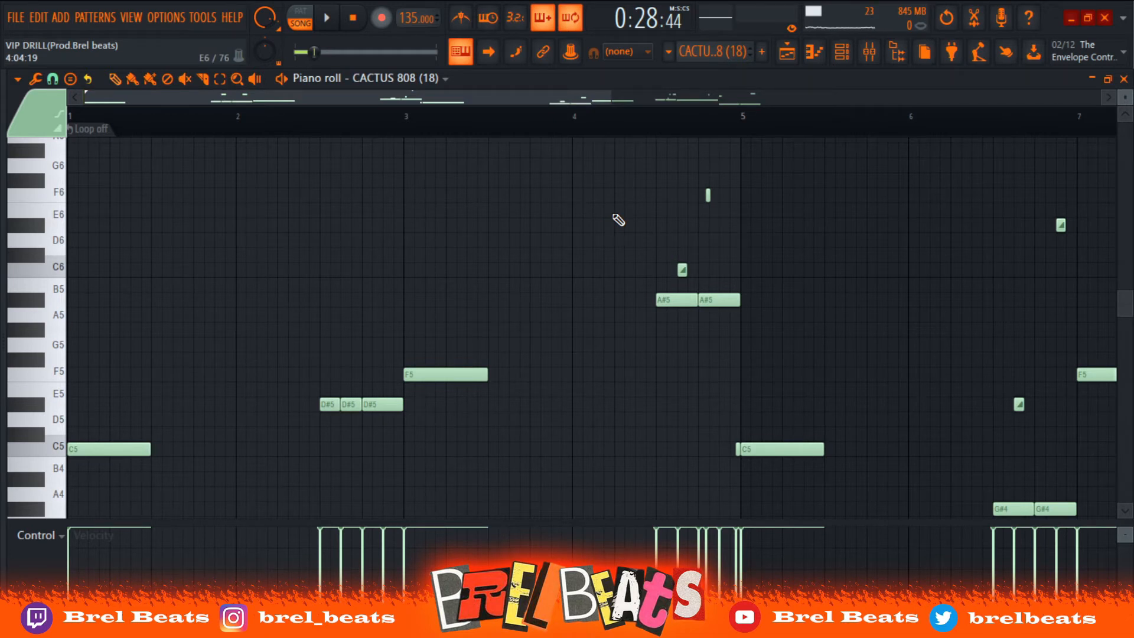
mouse_move(1125, 304)
mouse_down()
mouse_move(1099, 273)
mouse_move(1102, 304)
mouse_move(1095, 266)
mouse_up()
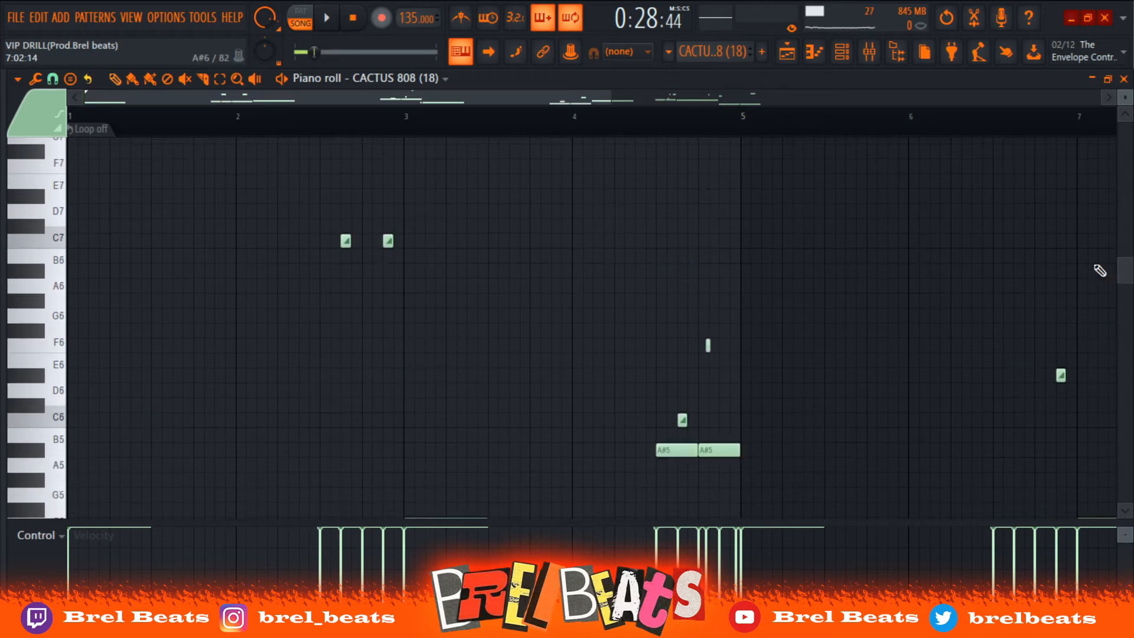
click(299, 132)
key(space)
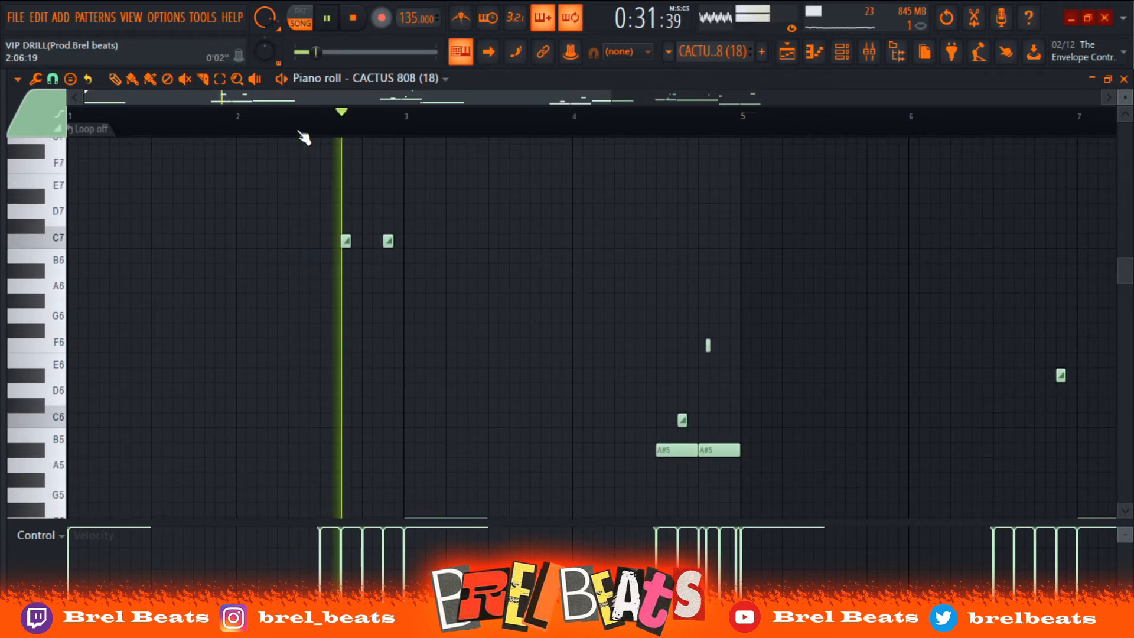
key(space)
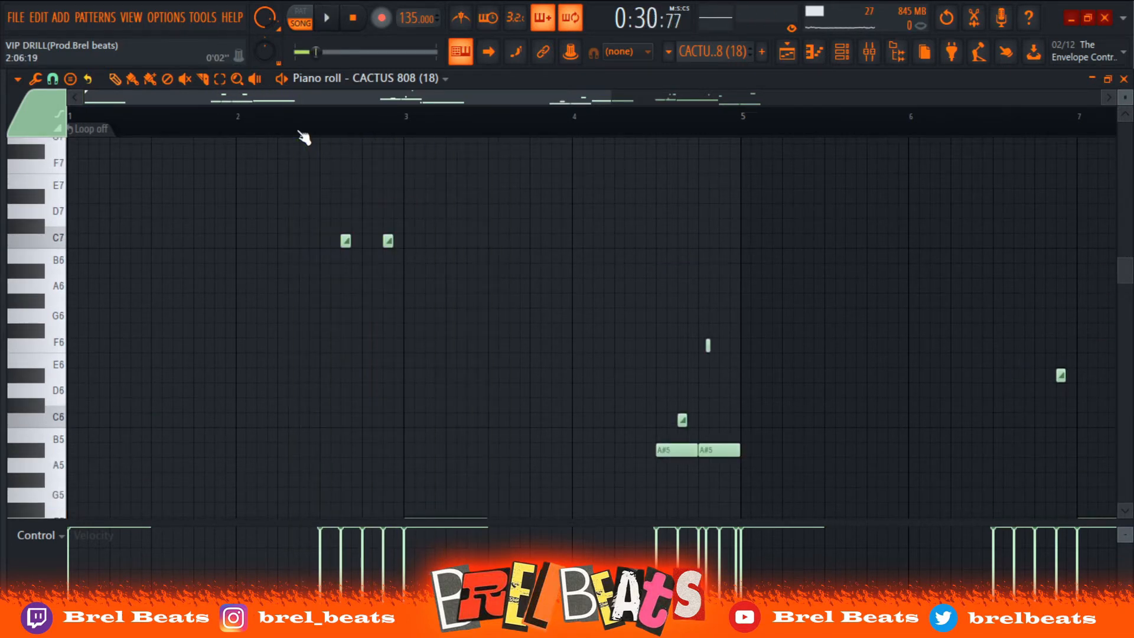
Play the 808 slides over the A#5 notes in the second half of bar 4, and stop playback
mouse_move(1130, 277)
mouse_down()
mouse_move(1129, 328)
mouse_move(1130, 266)
mouse_move(1129, 276)
mouse_up()
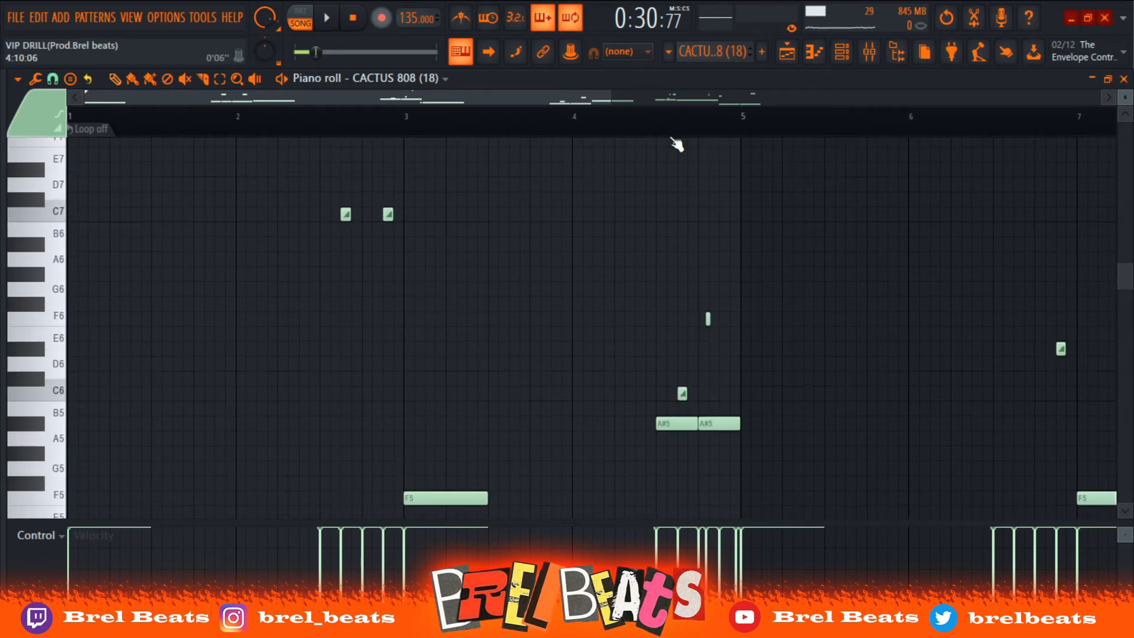
click(658, 129)
key(space)
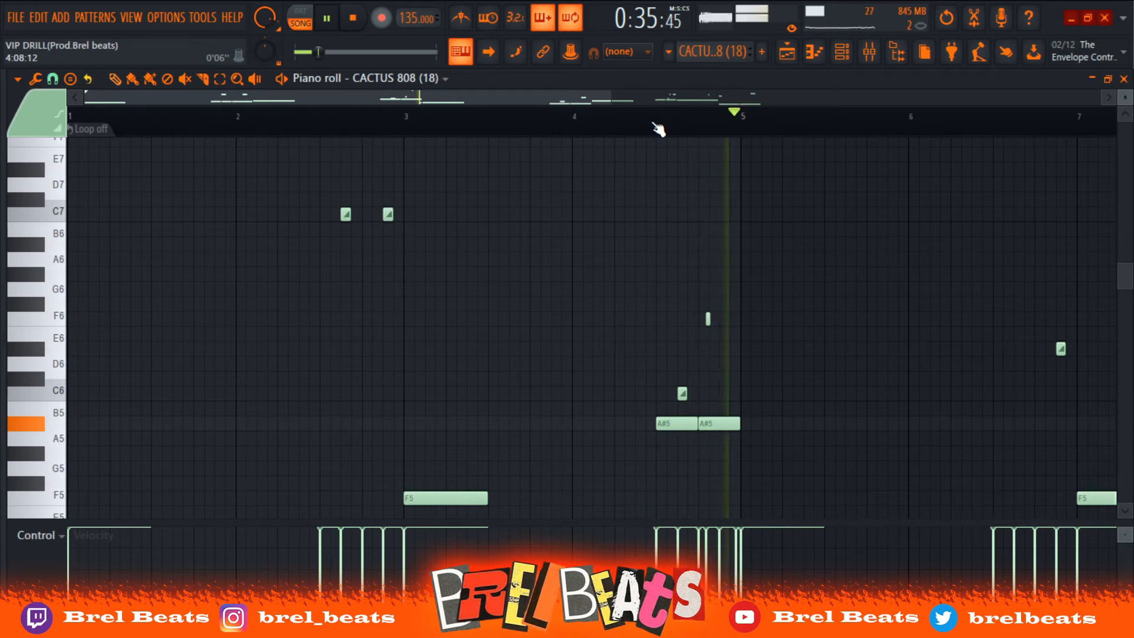
key(space)
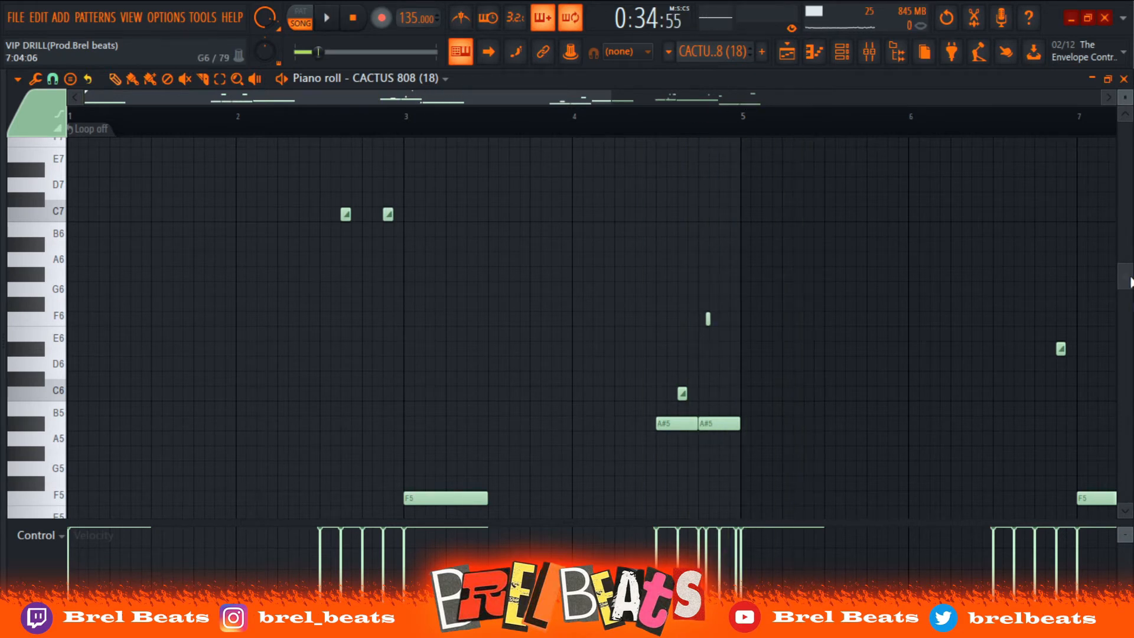
Try the short C8 slide note at the end of bar 4 two octaves lower, and move it back up
drag(1129, 278, 1112, 241)
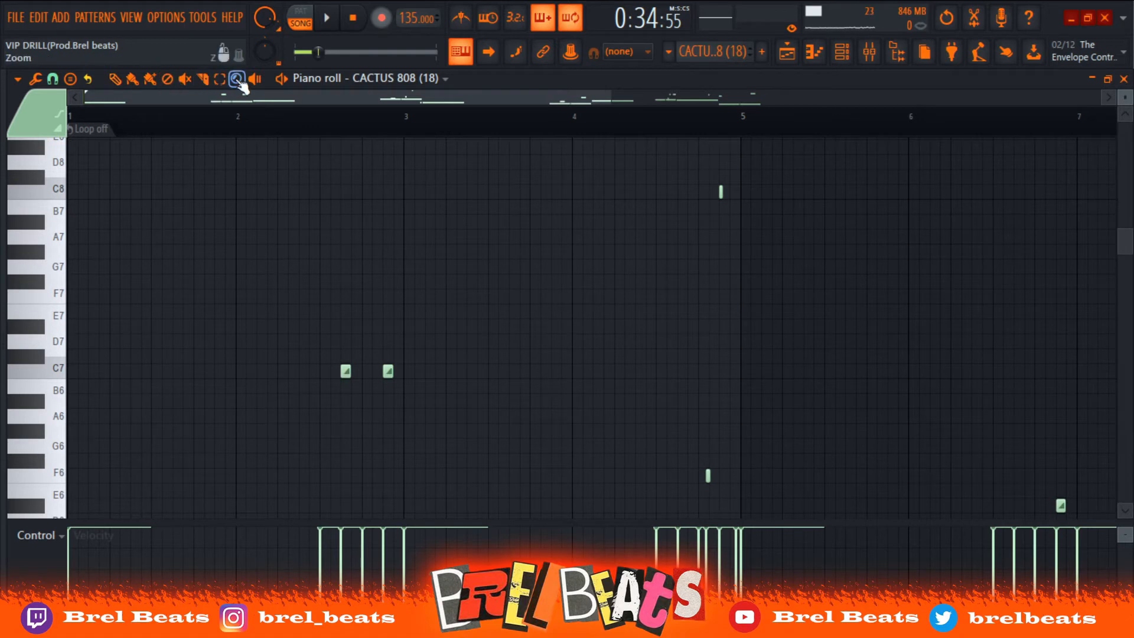
click(219, 78)
drag(771, 202, 676, 200)
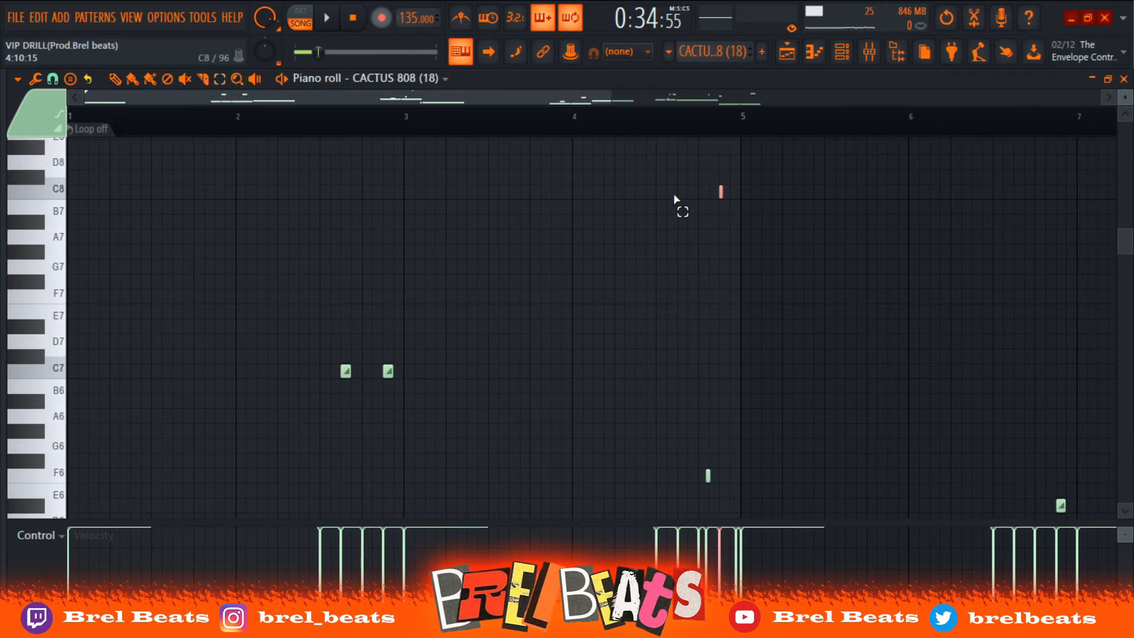
key(ctrl+Down)
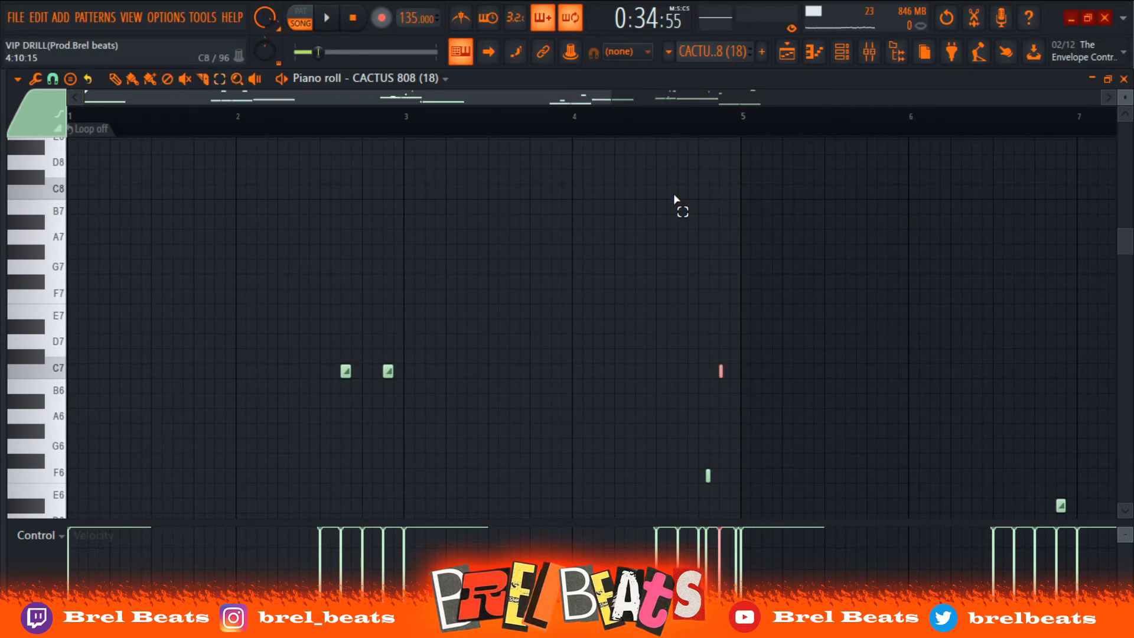
key(ctrl+Down)
drag(1126, 245, 1126, 280)
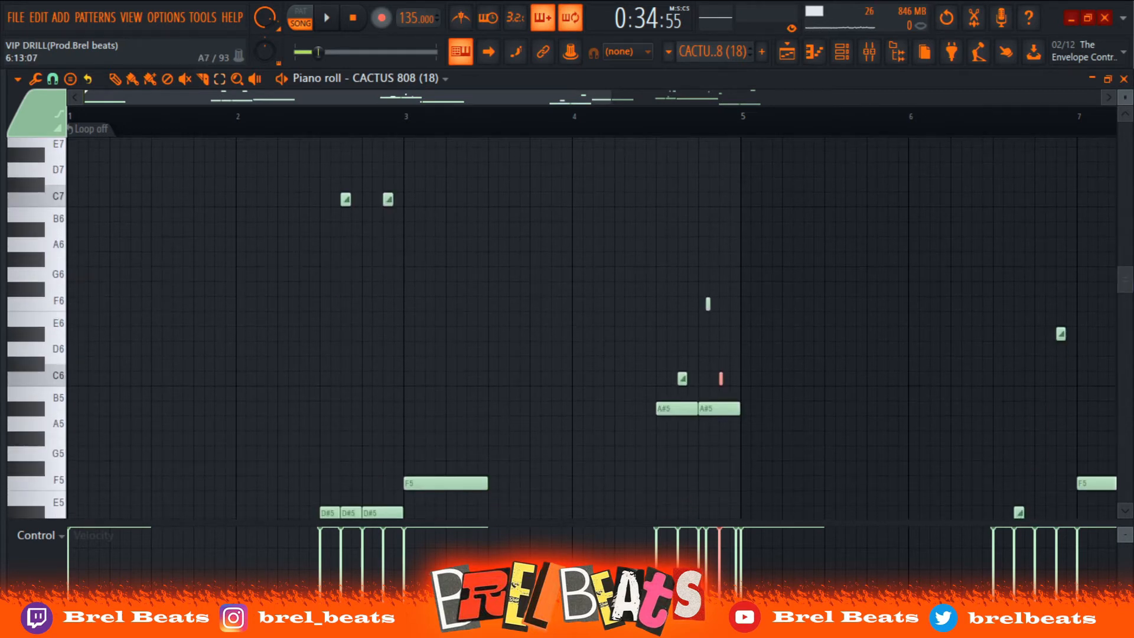
key(ctrl+Up)
key(ctrl+Up)
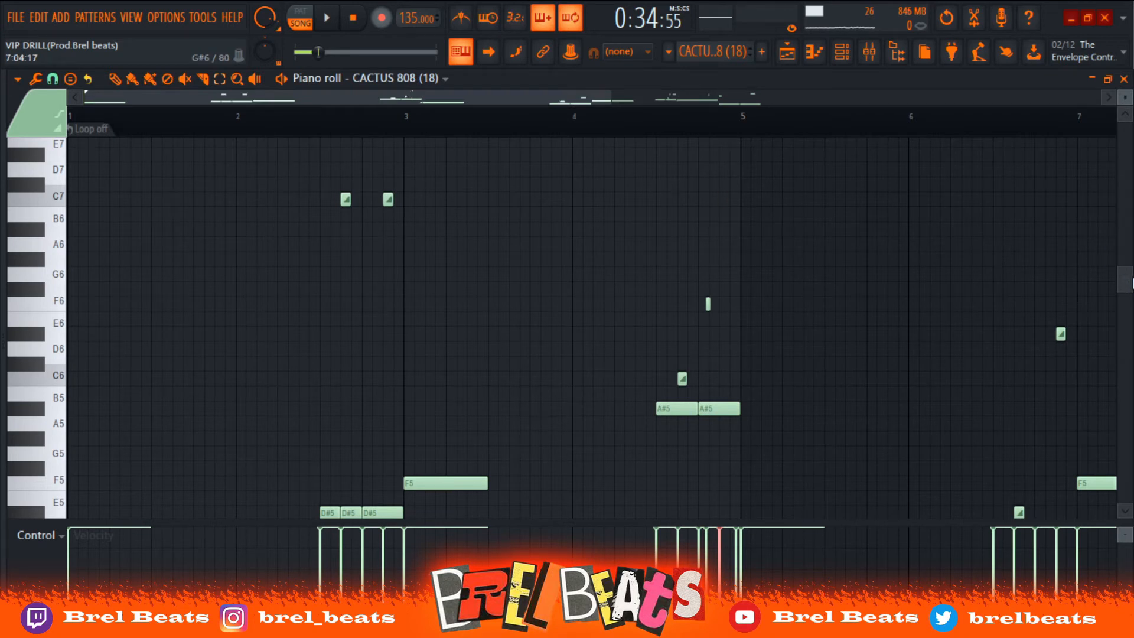
Play the 808 pattern from bar 4, follow its slide notes up to bar 9, and stop playback
drag(1125, 279, 1114, 235)
key(space)
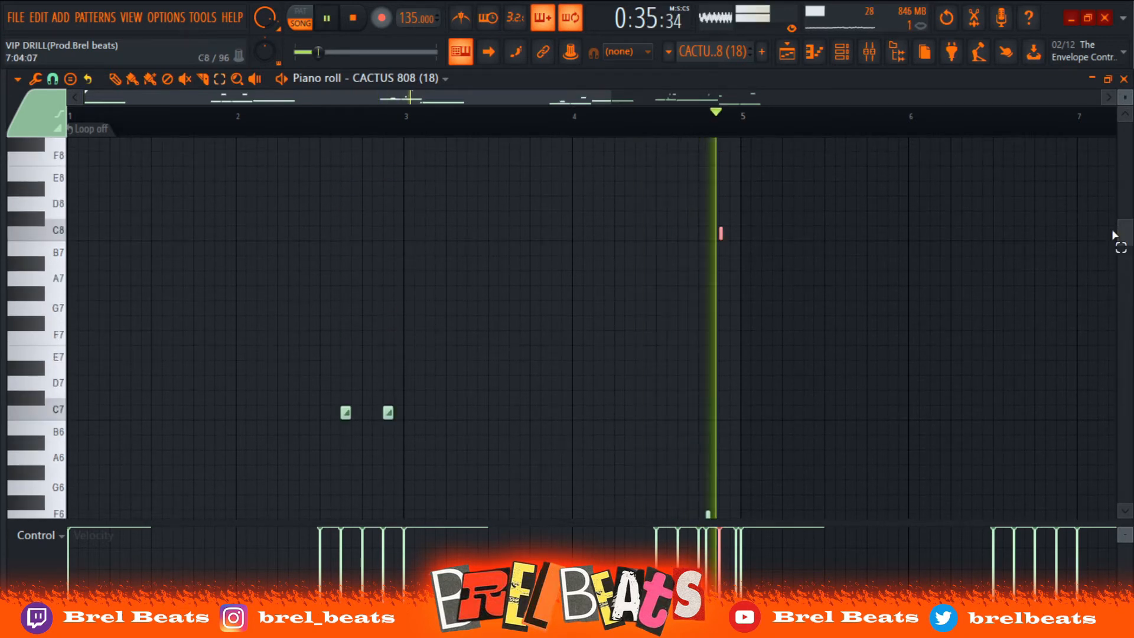
drag(547, 101, 724, 133)
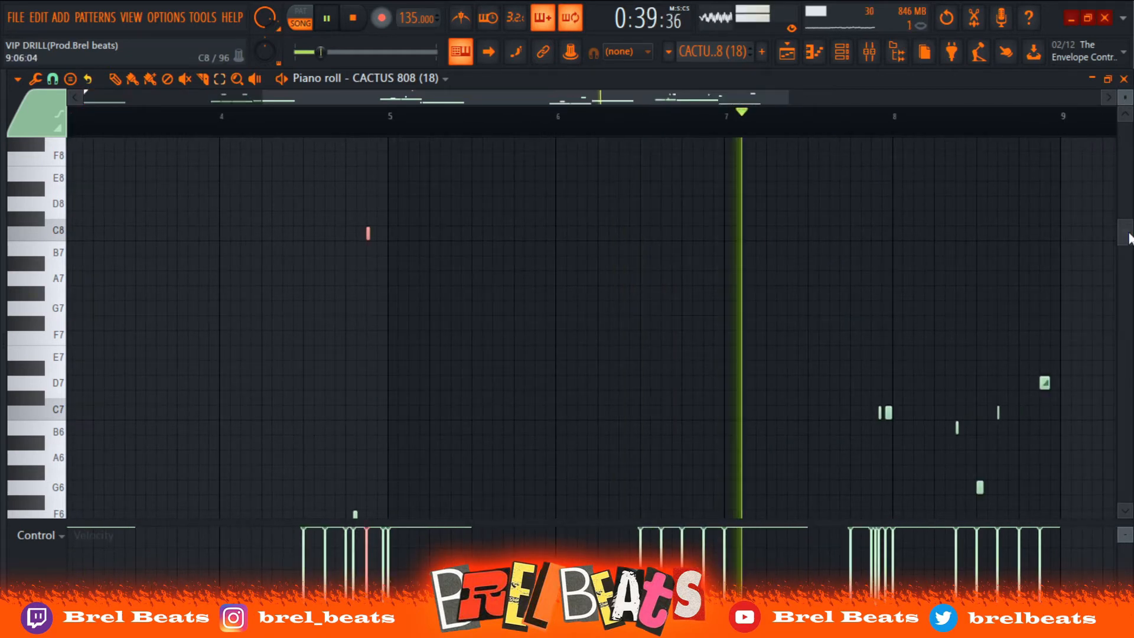
scroll(877, 165, down, 5)
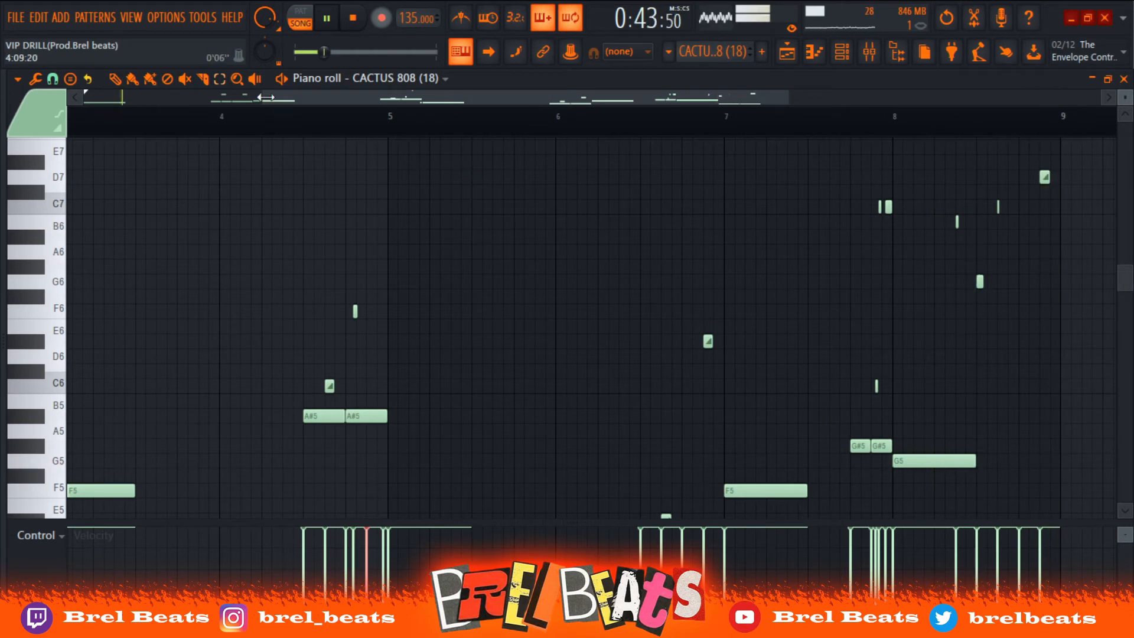
drag(266, 97, 584, 104)
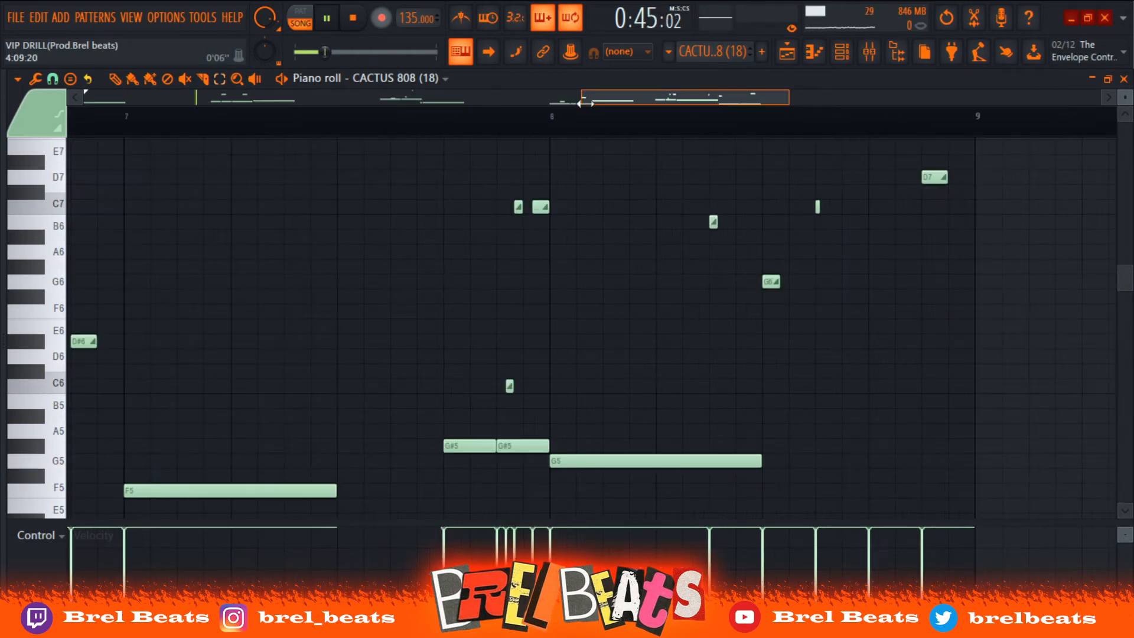
key(space)
Show the whole pattern with note panning in the control lane, and play the panned slides in bar 2
ctrl+right_click(526, 157)
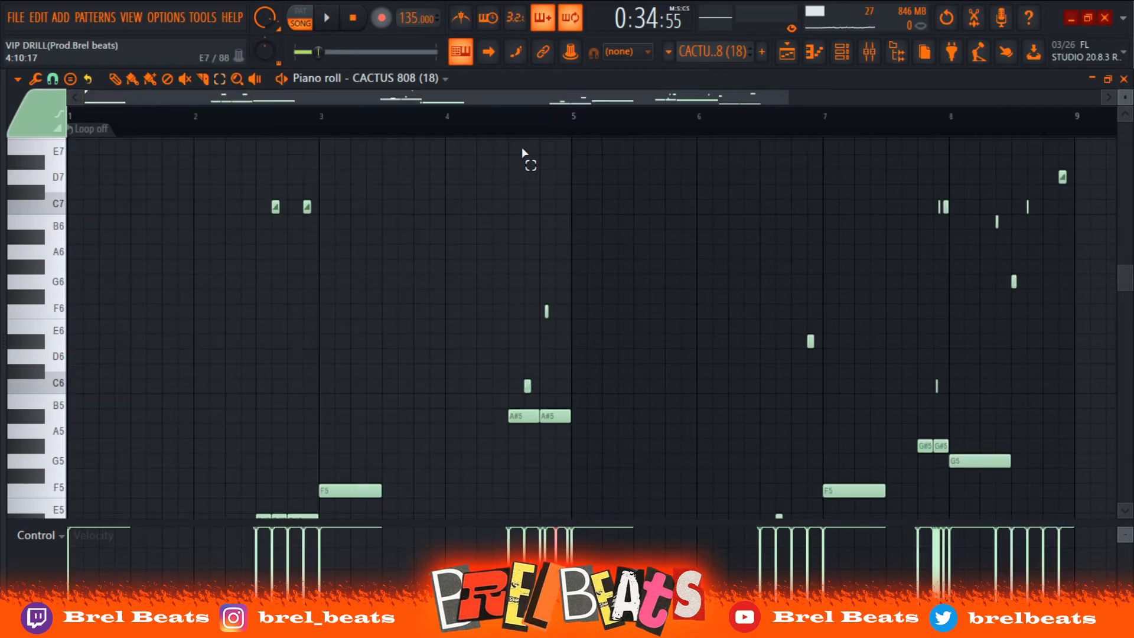
click(39, 535)
click(50, 509)
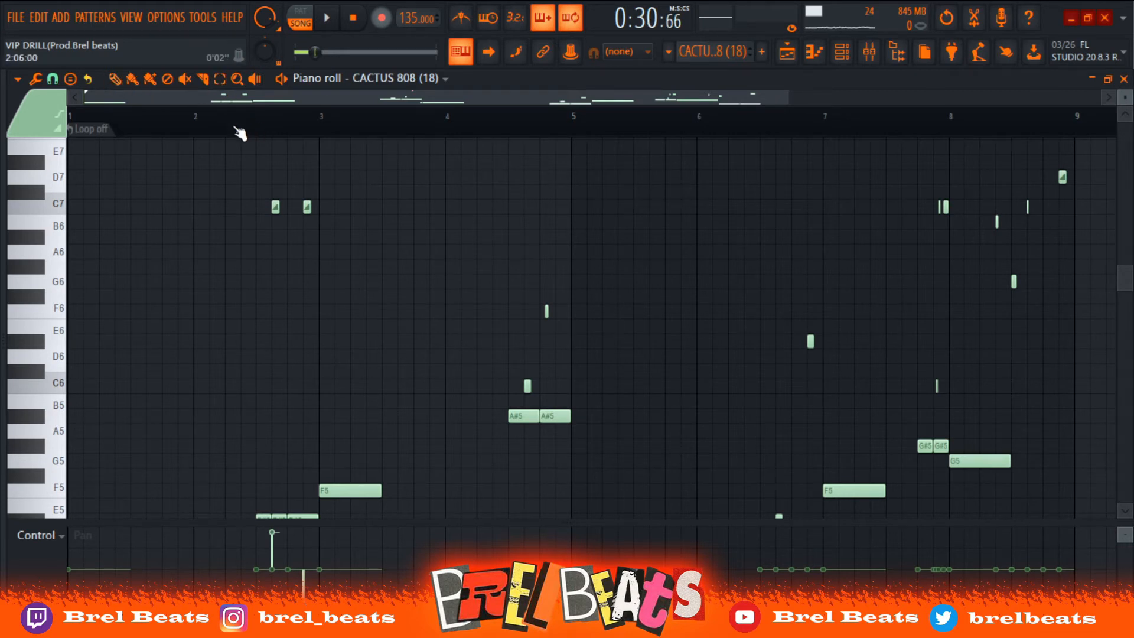
key(space)
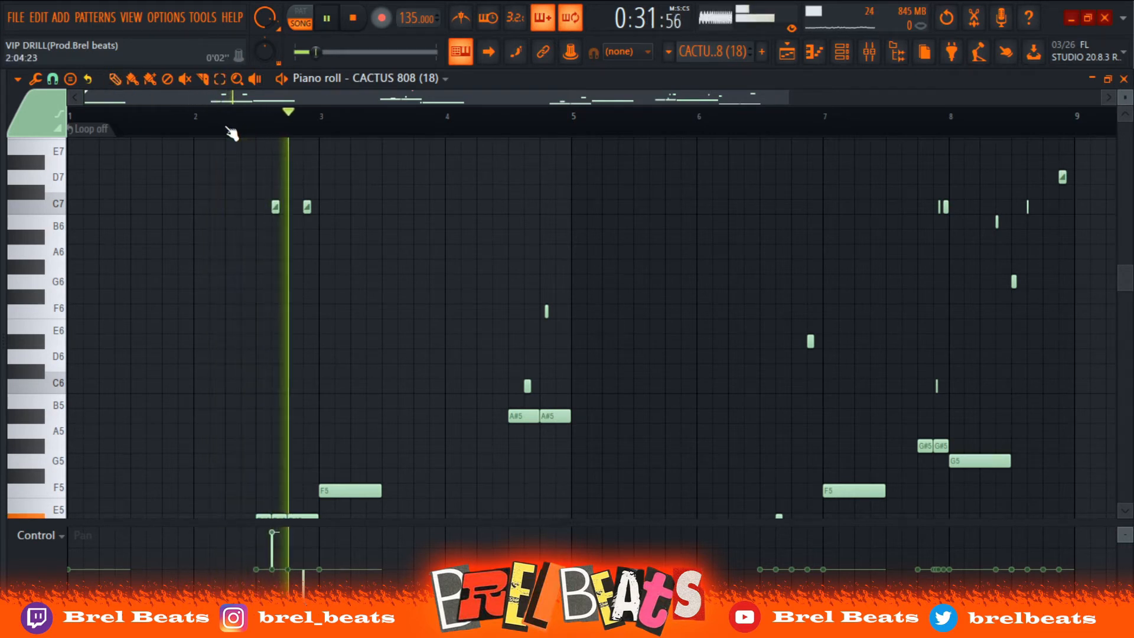
key(space)
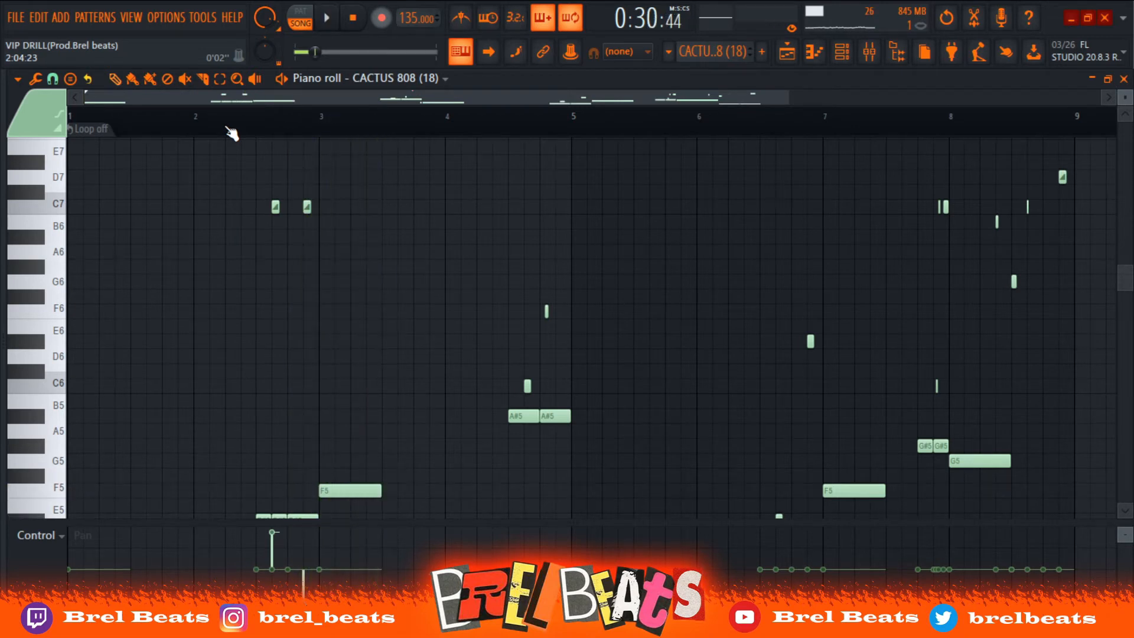
Return to the playlist and select the CACTUS 808 (18) #2 pattern at bar 33 on Track 14
click(1091, 79)
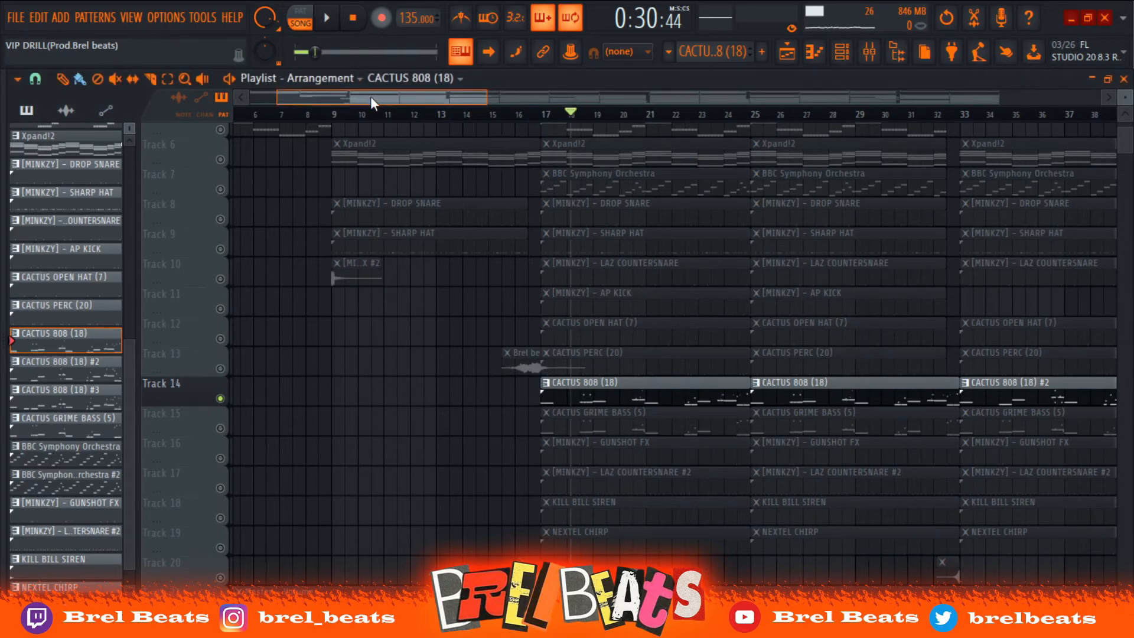
drag(370, 97, 383, 147)
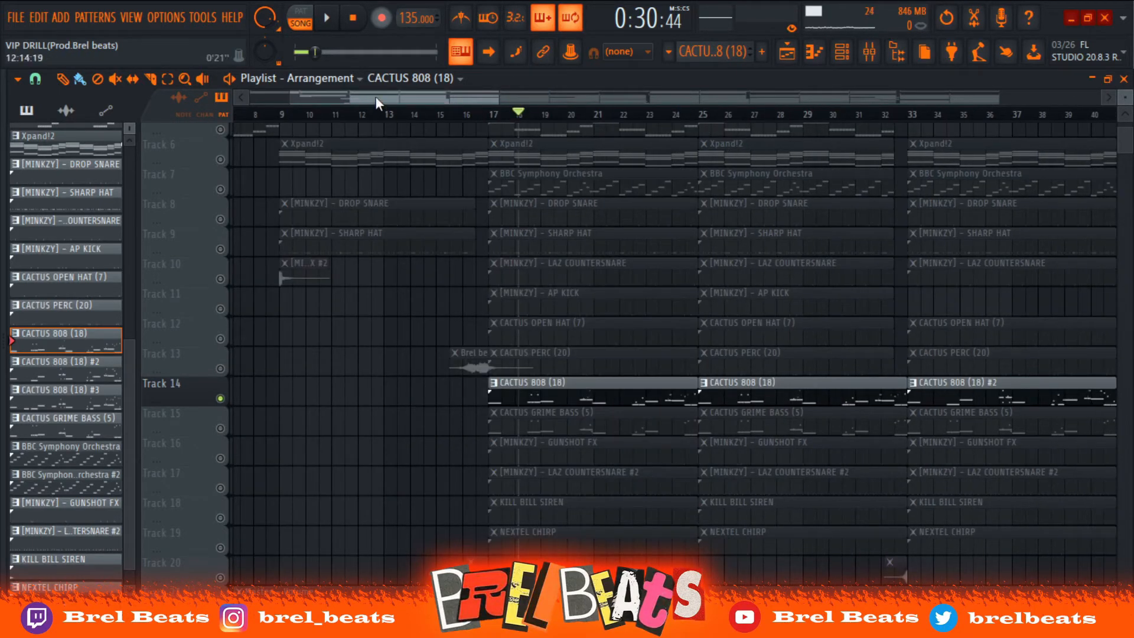
drag(376, 97, 471, 127)
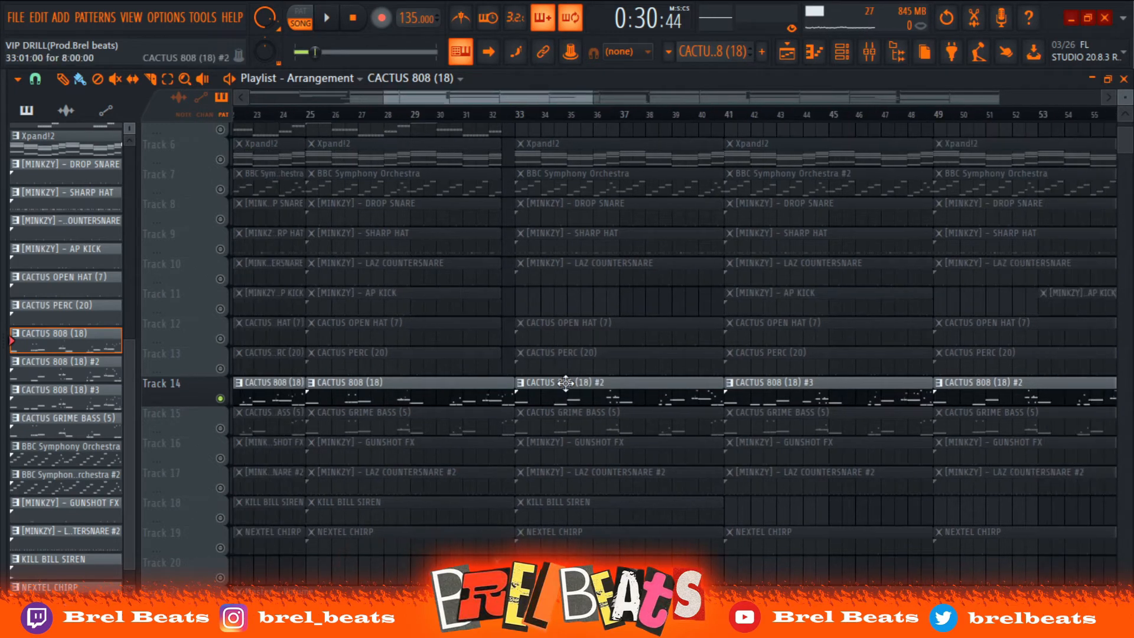
click(561, 401)
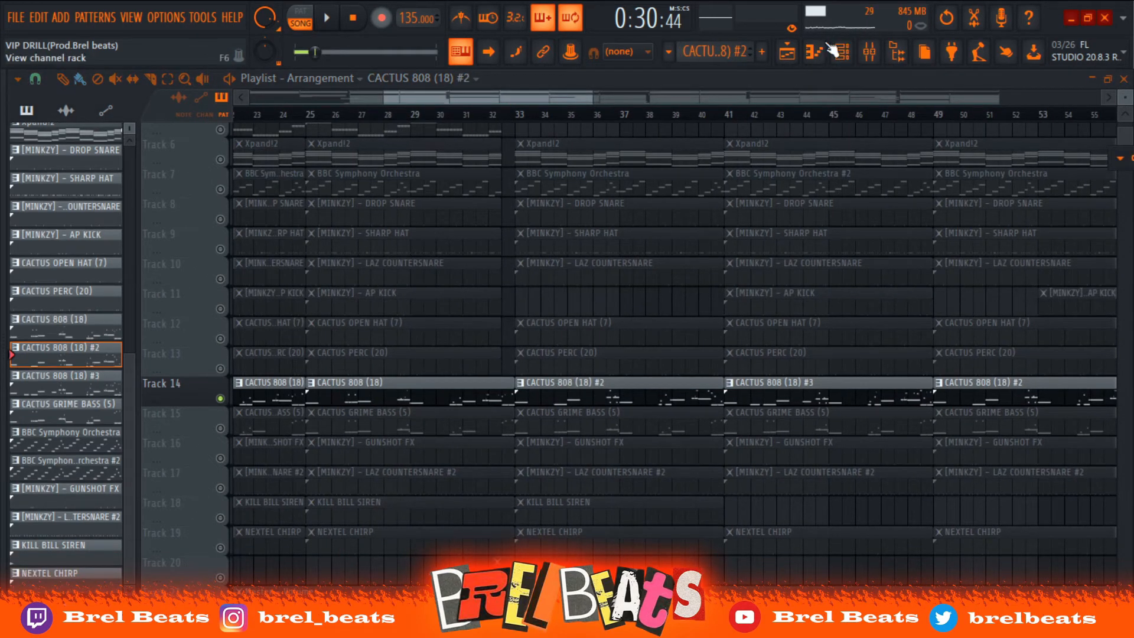
Open the CACTUS 808 (18) #2 pattern in the piano roll and start playing it from bar 33
key(space)
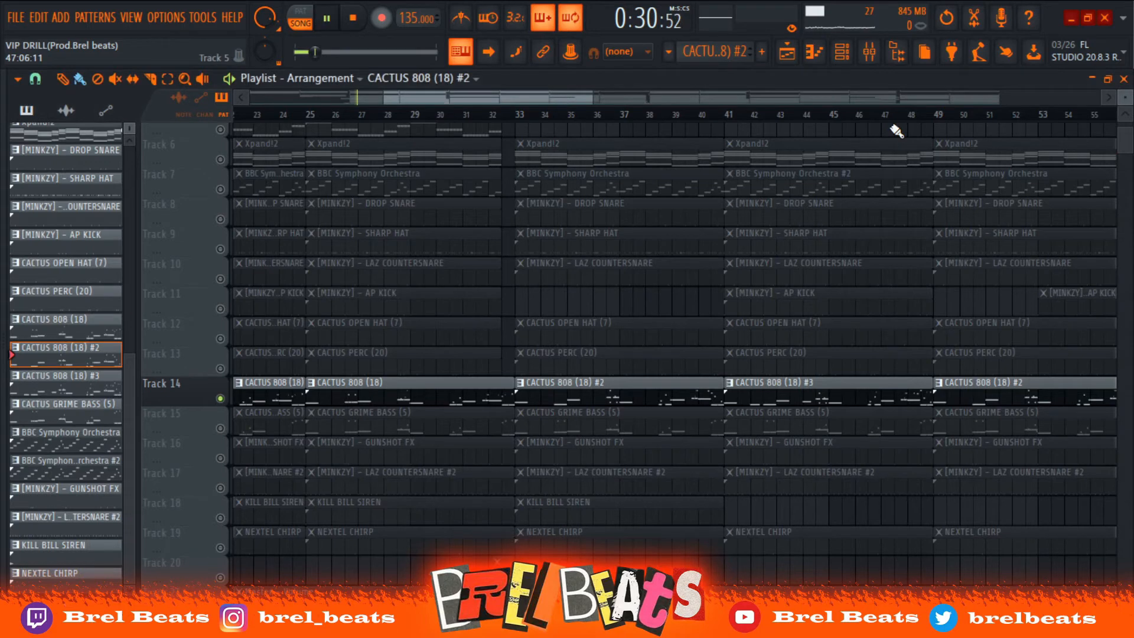
click(815, 52)
drag(1124, 165, 886, 172)
key(space)
double_click(901, 168)
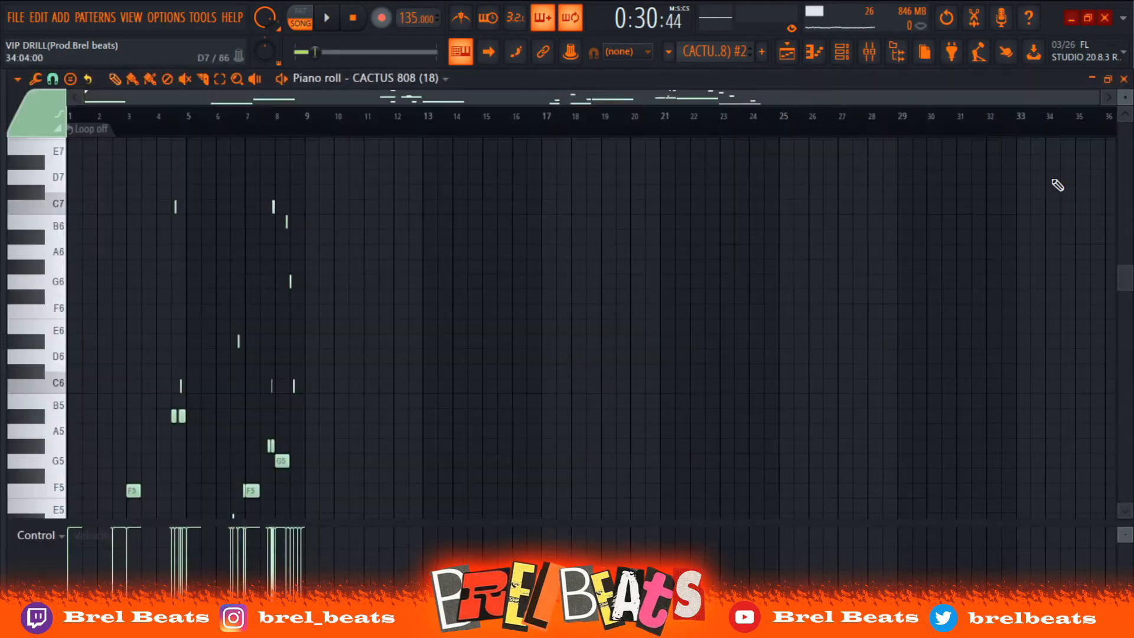
key(space)
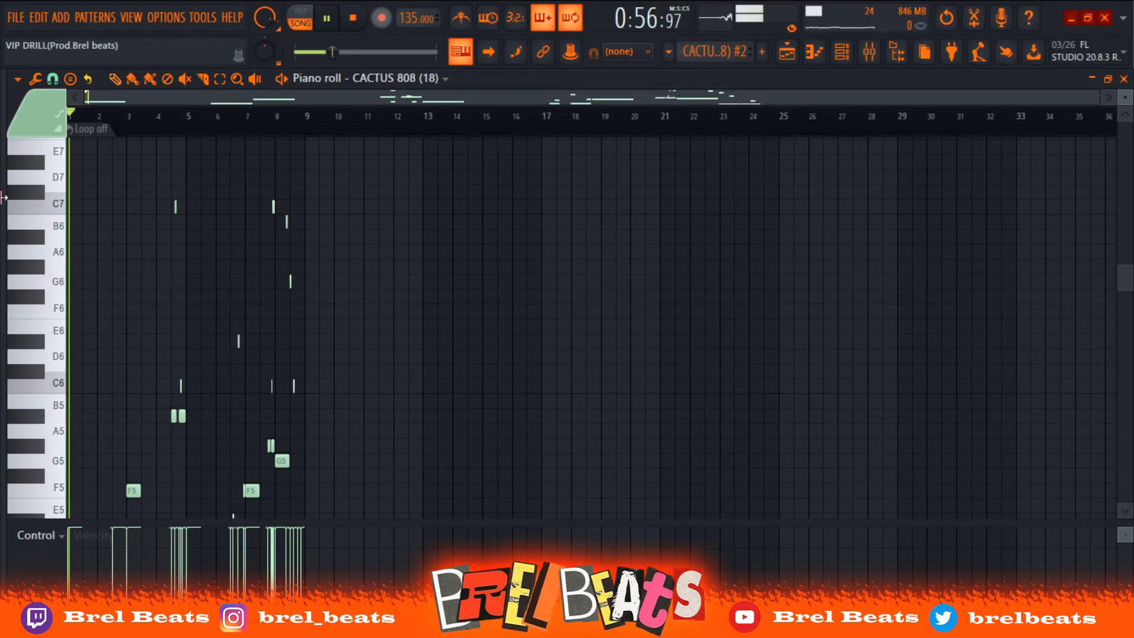
Follow the #2 pattern's high slides and lower notes during playback, stop, and close the piano roll
drag(1098, 102, 873, 105)
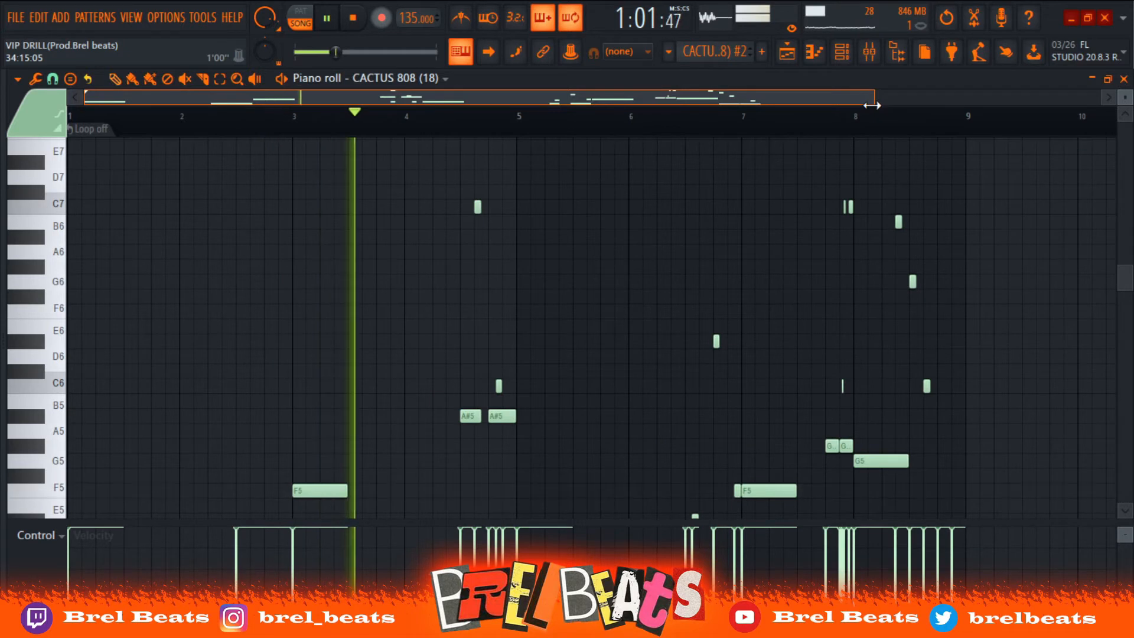
scroll(591, 328, down, 3)
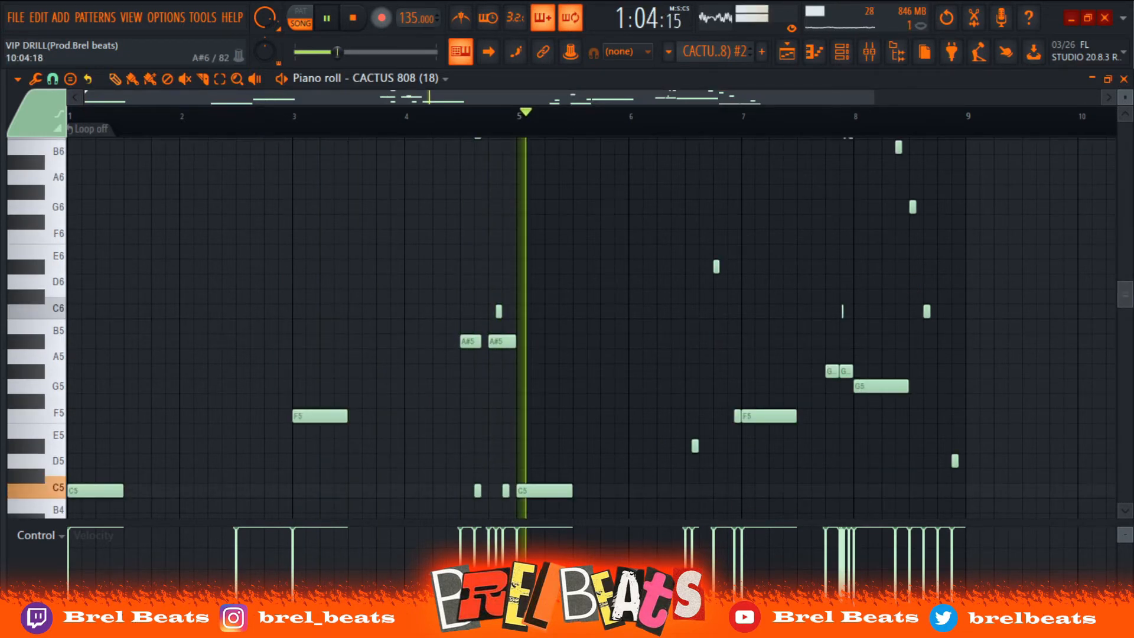
scroll(590, 328, down, 3)
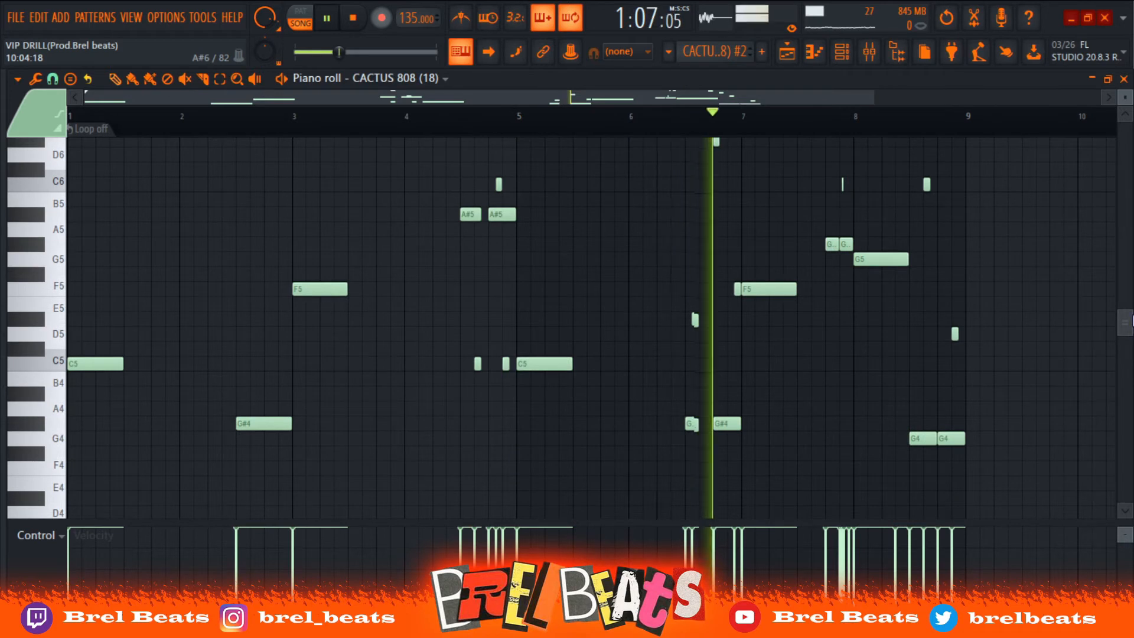
mouse_move(1131, 319)
mouse_down()
mouse_move(1114, 267)
mouse_move(1131, 316)
mouse_up()
key(space)
click(1124, 79)
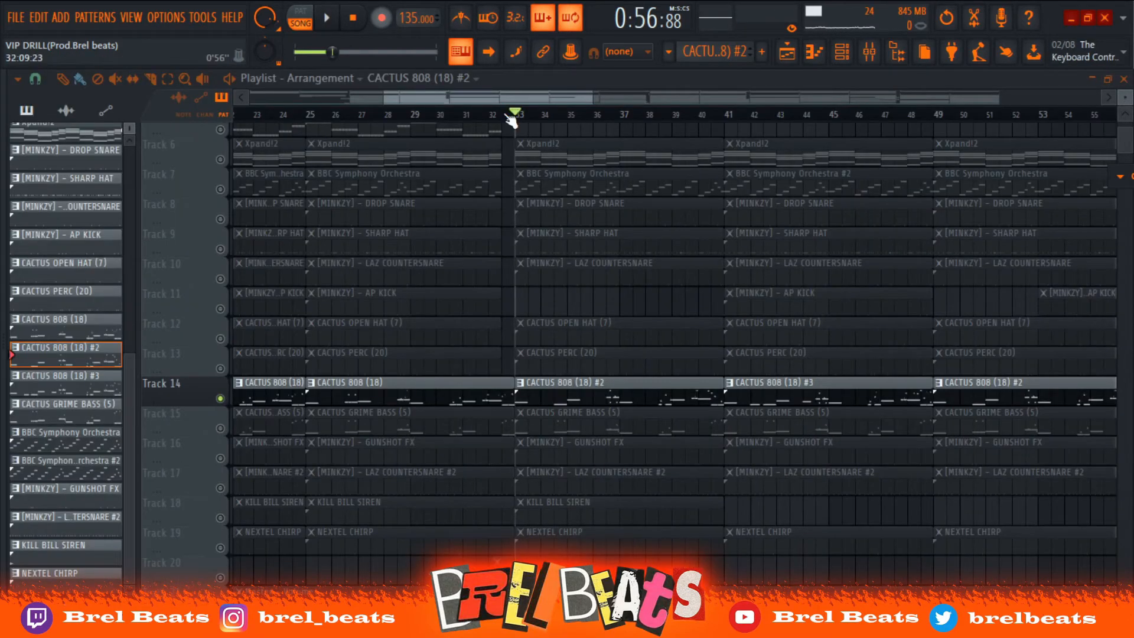
Play the soloed 808 track in the playlist from bar 25 into bar 33, and stop playback
drag(506, 92, 473, 94)
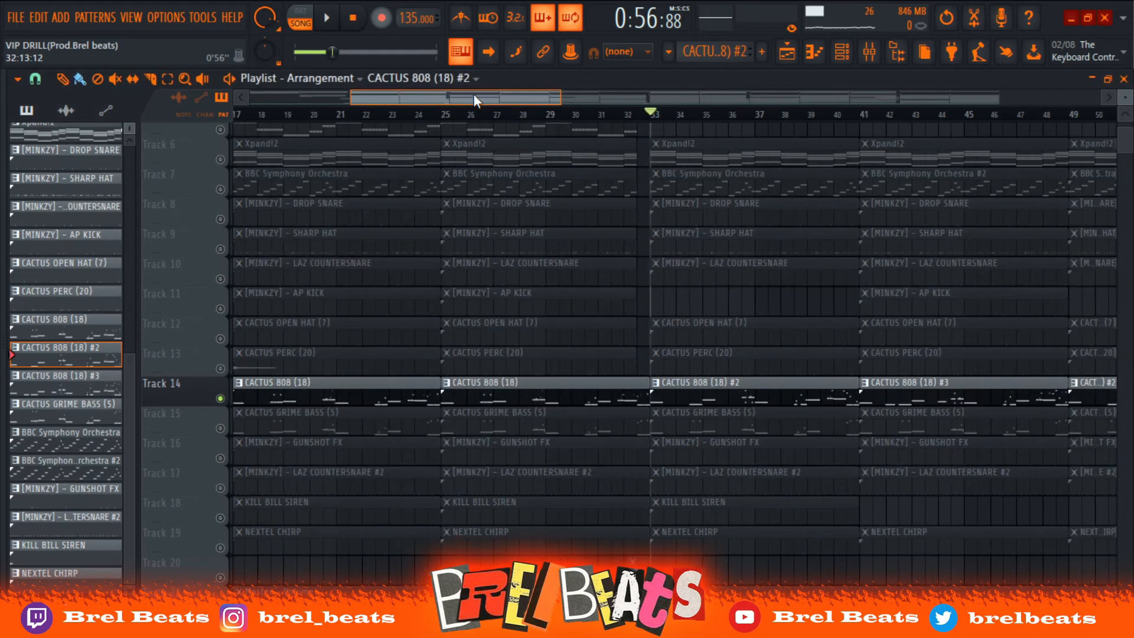
click(445, 114)
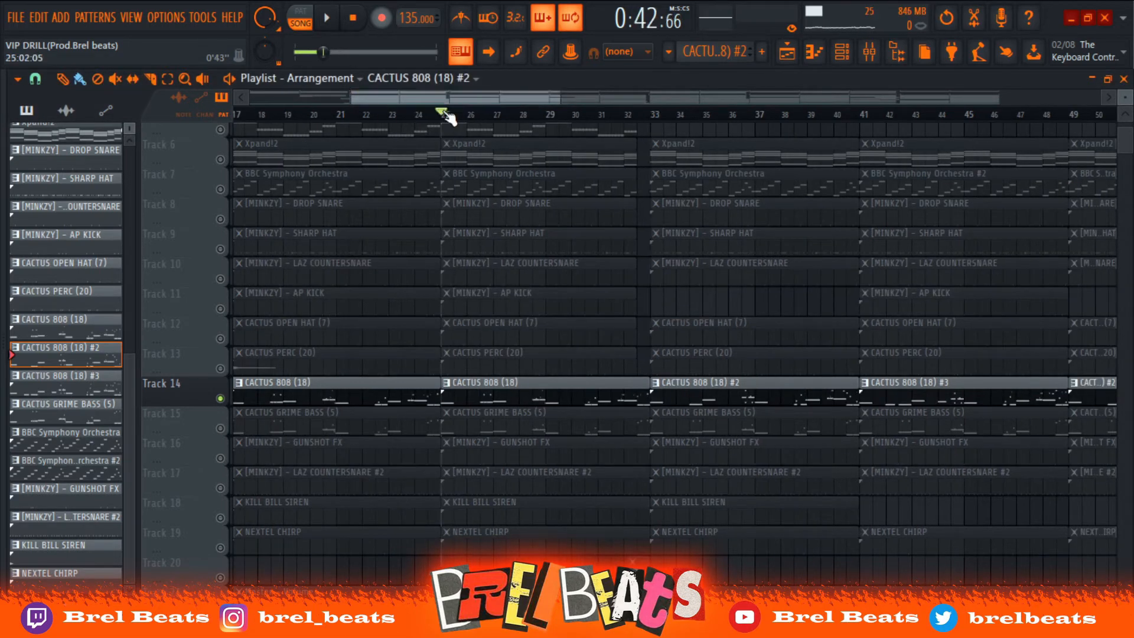
key(space)
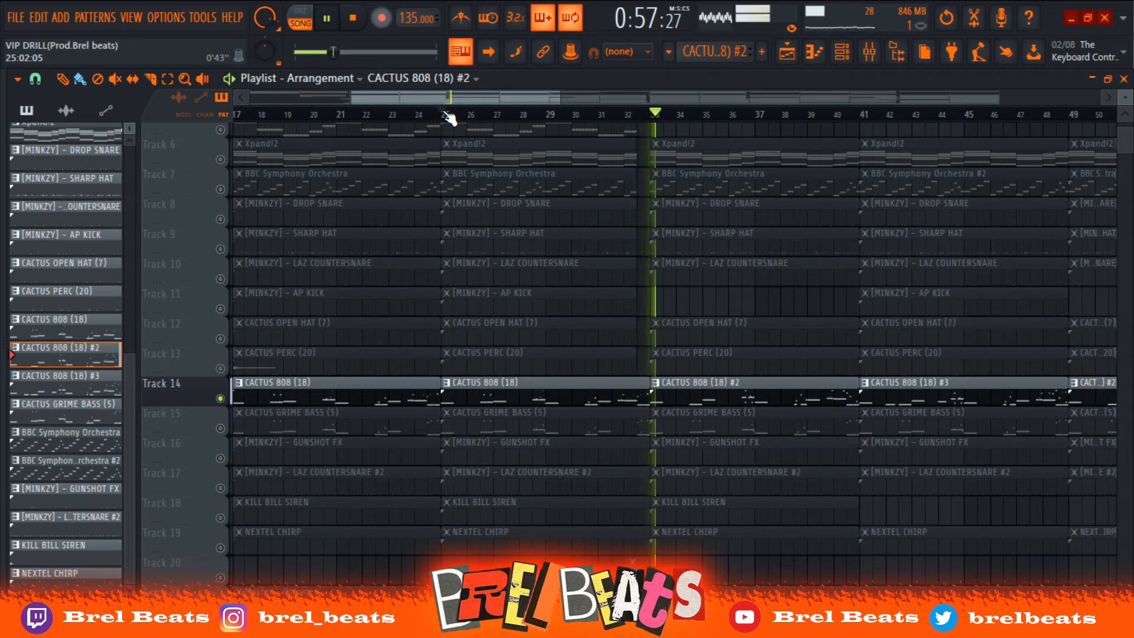
key(space)
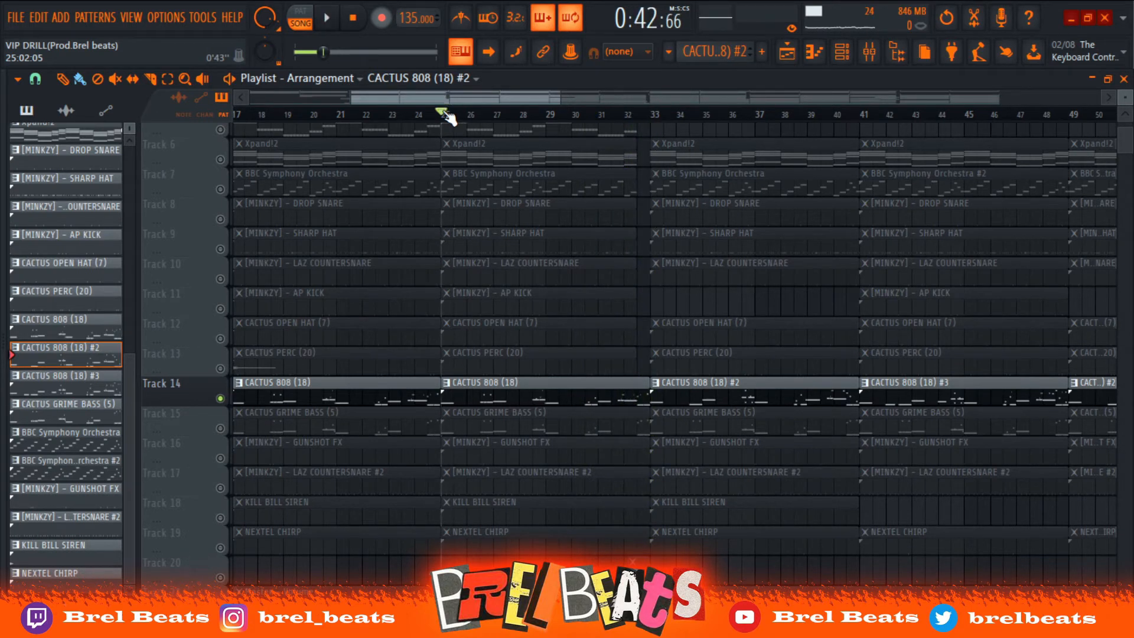
Open the CACTUS 808 (18) #3 pattern at bar 41 on Track 14 in the piano roll and play it from there
drag(453, 94, 505, 99)
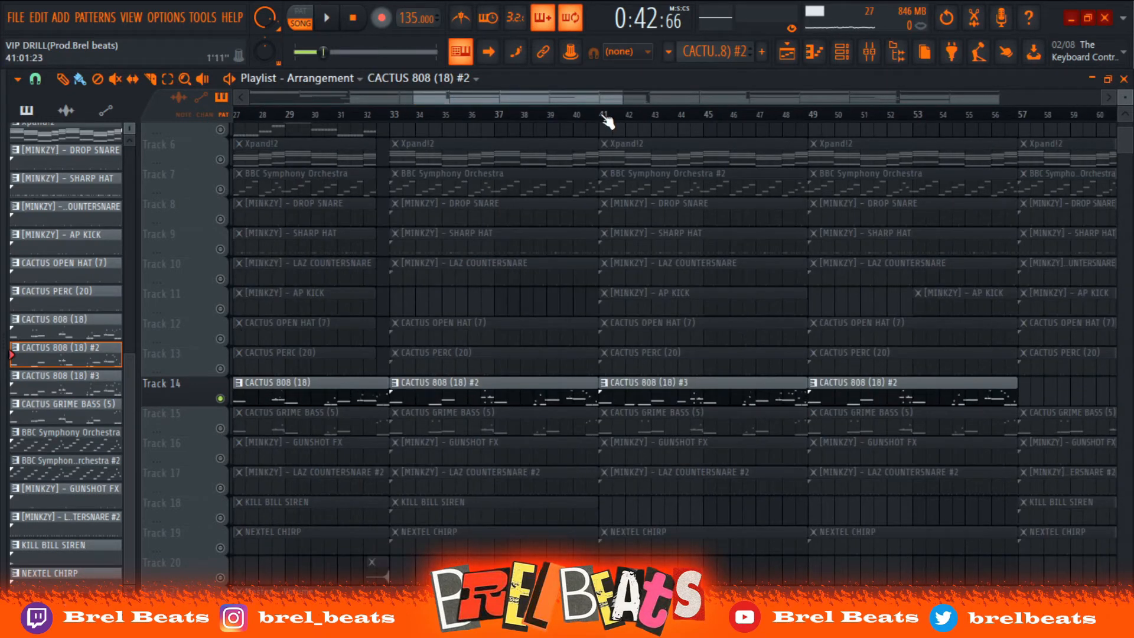
click(606, 118)
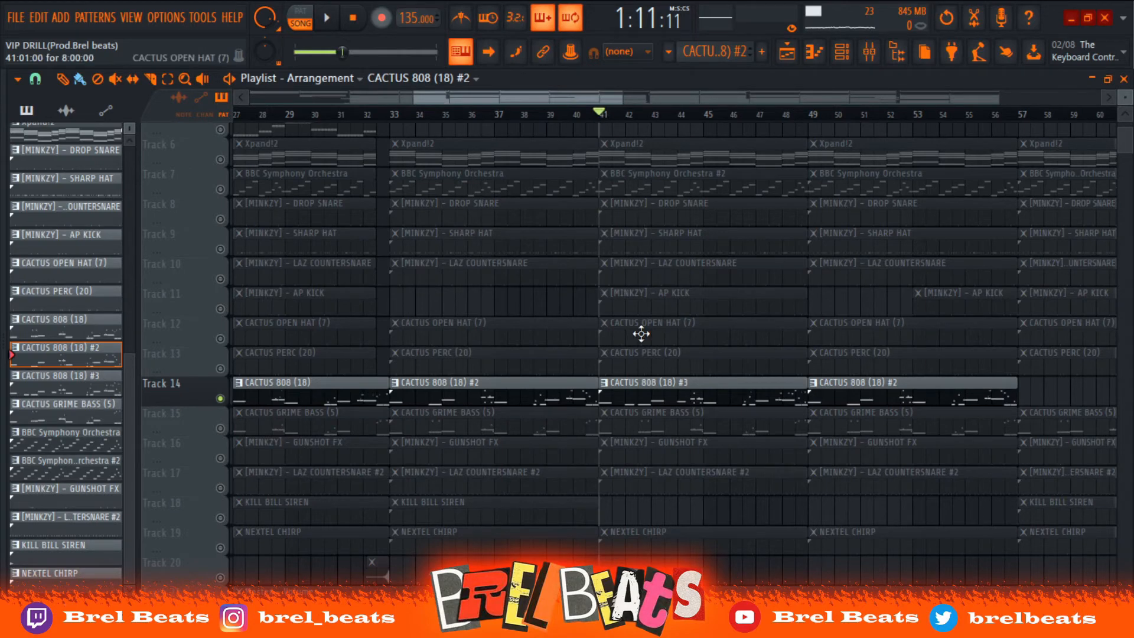
double_click(647, 390)
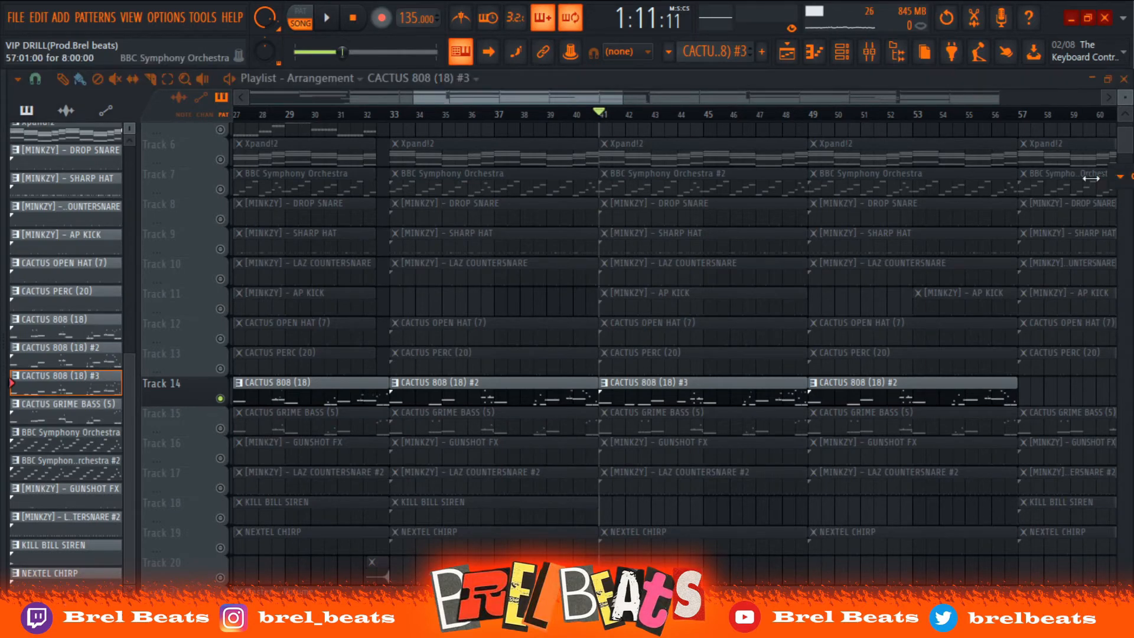
double_click(1107, 177)
key(space)
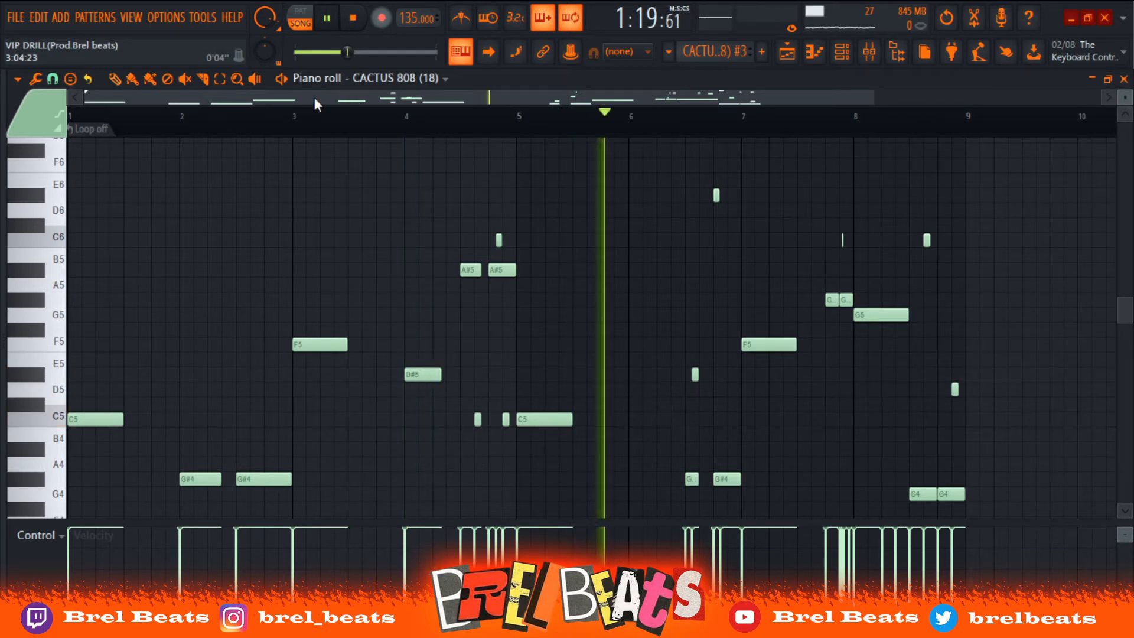
Follow the #3 pattern's notes to bar 9, and replay its closing slide notes from bar 7
drag(313, 97, 430, 115)
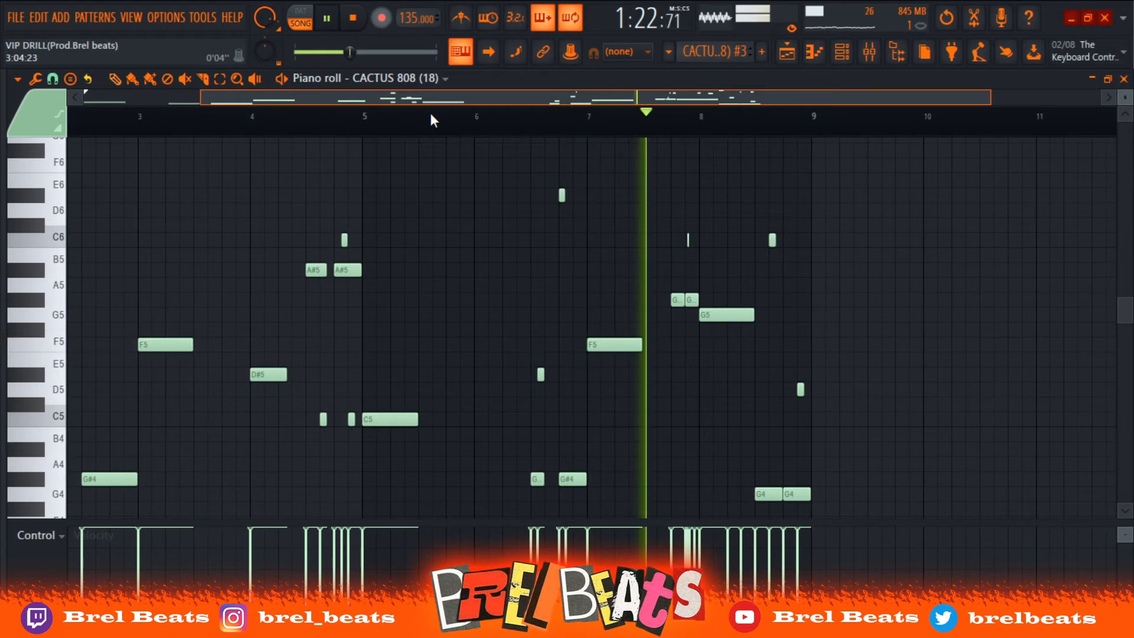
drag(429, 113, 490, 126)
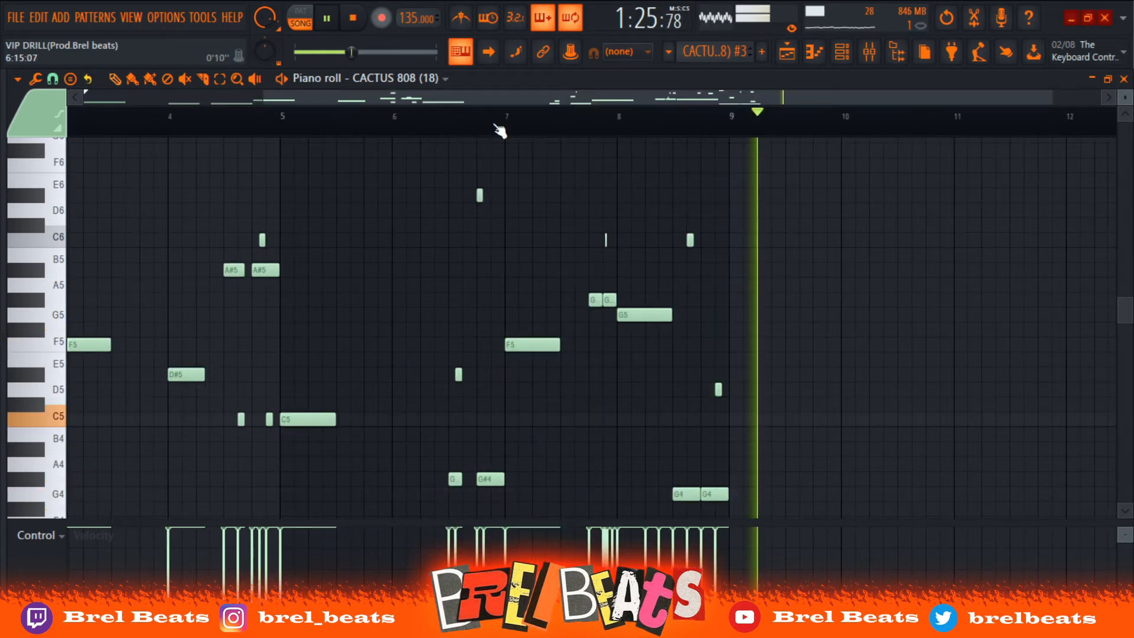
key(space)
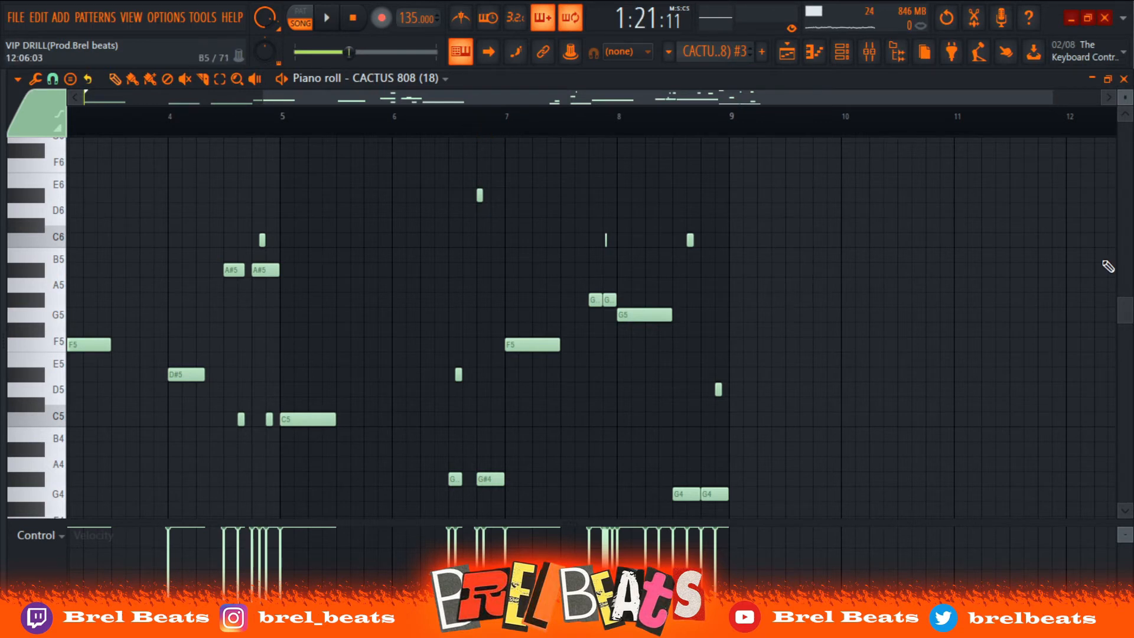
scroll(1107, 266, up, 4)
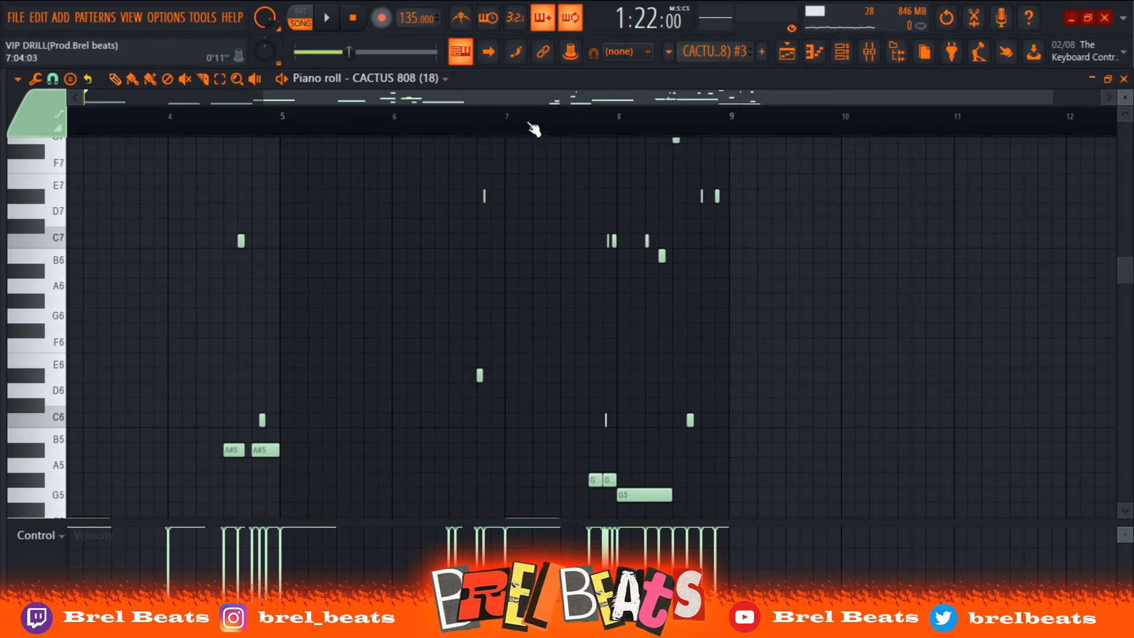
key(space)
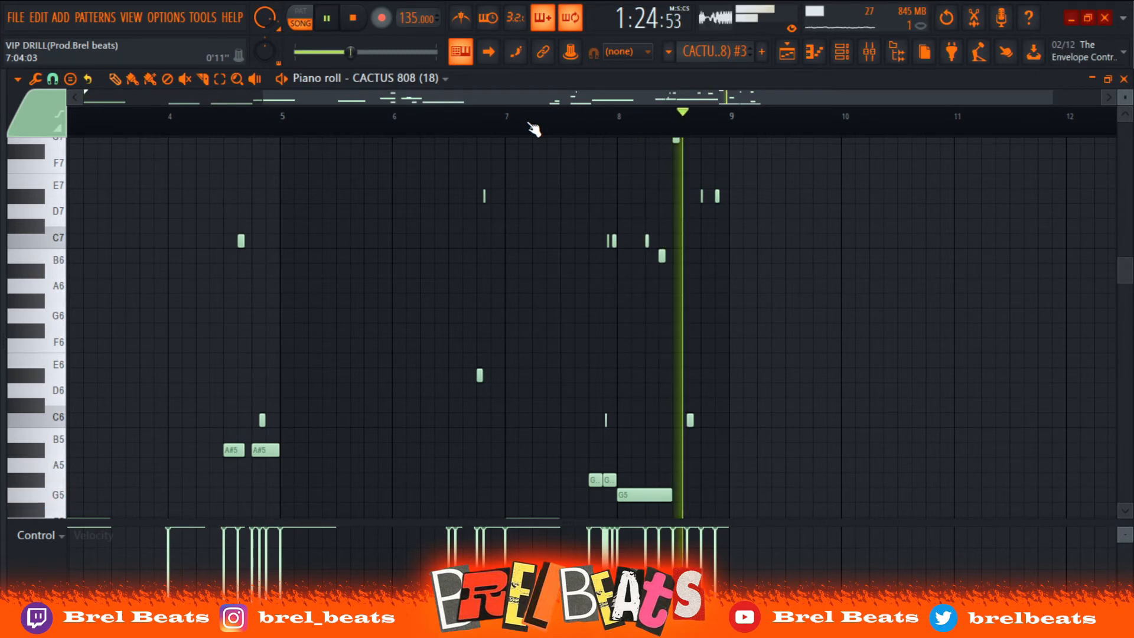
key(space)
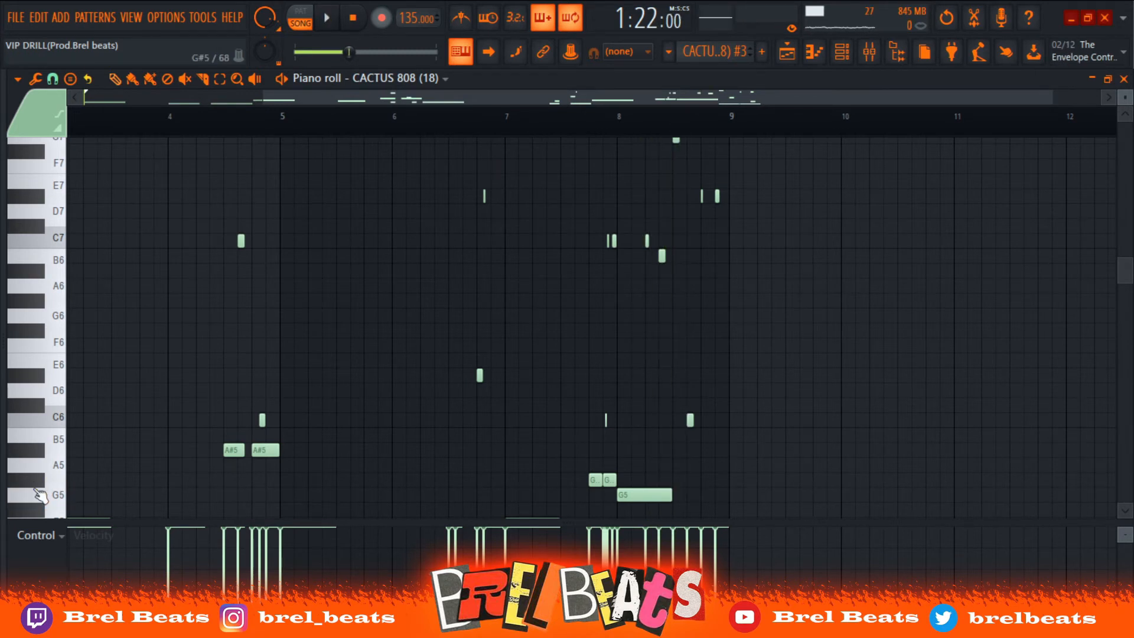
Show note panning in the control lane for the #3 pattern, and play the panned slides in bar 8
click(49, 524)
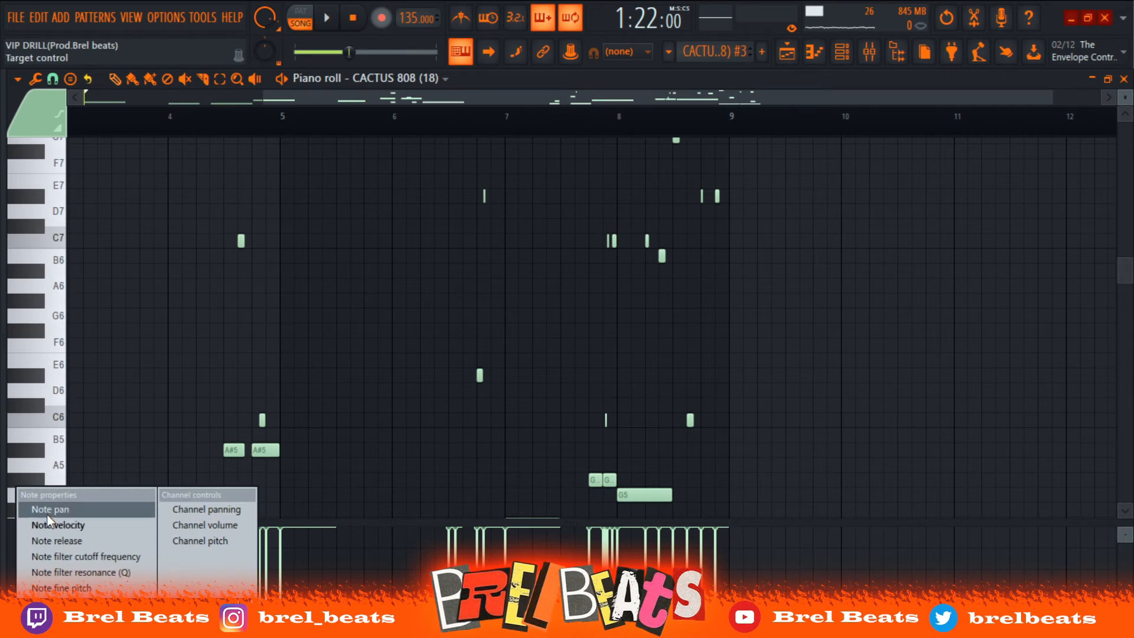
click(47, 512)
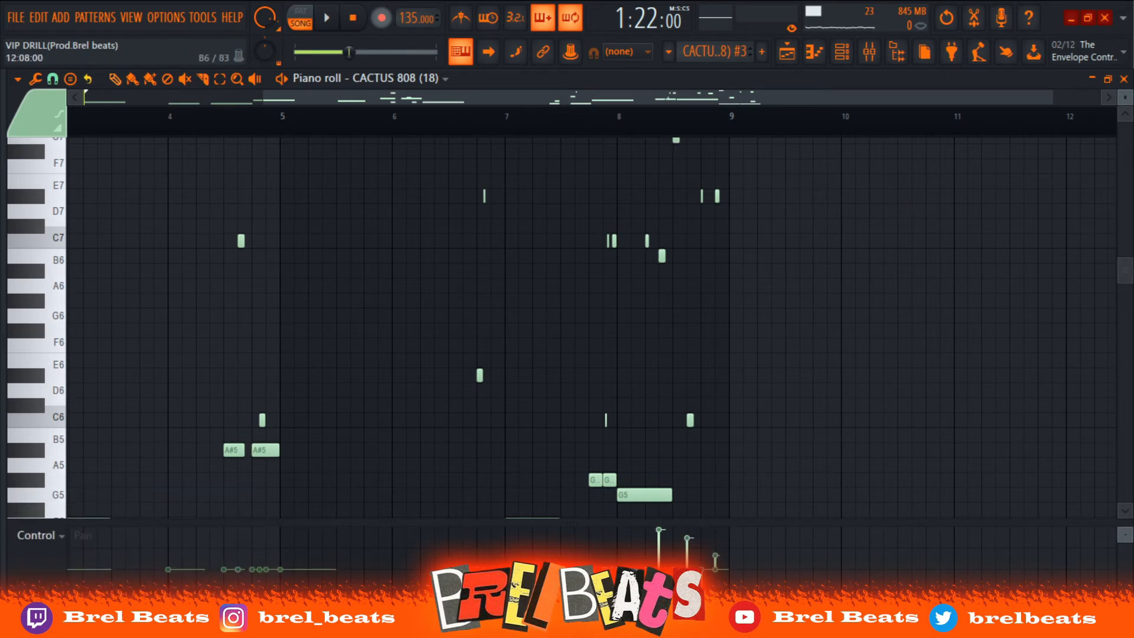
drag(1120, 271, 1119, 247)
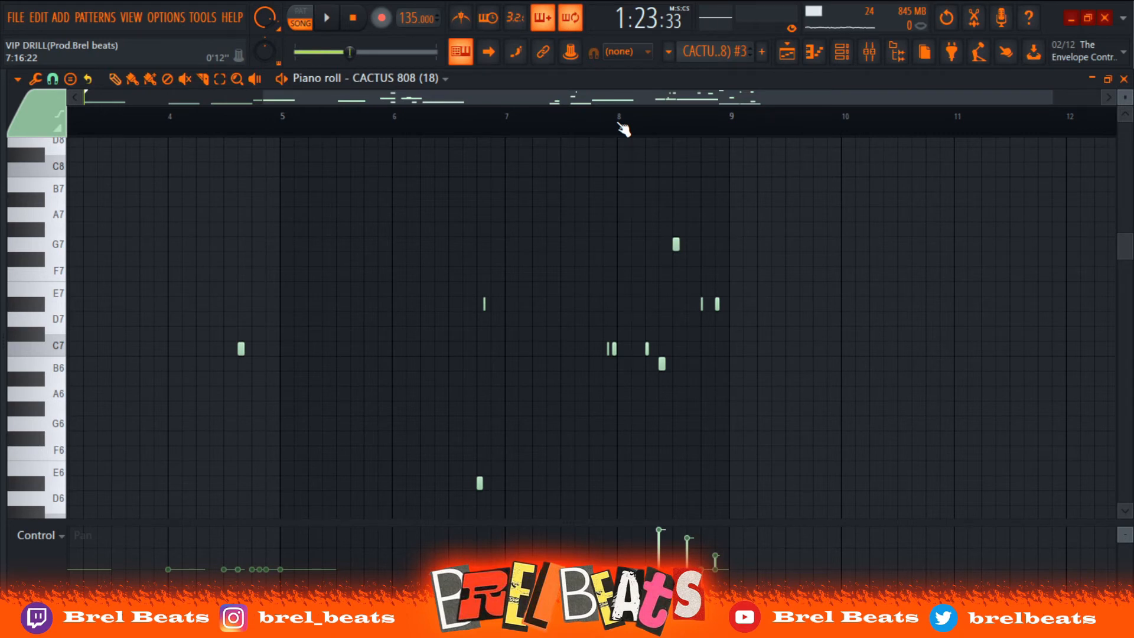
key(space)
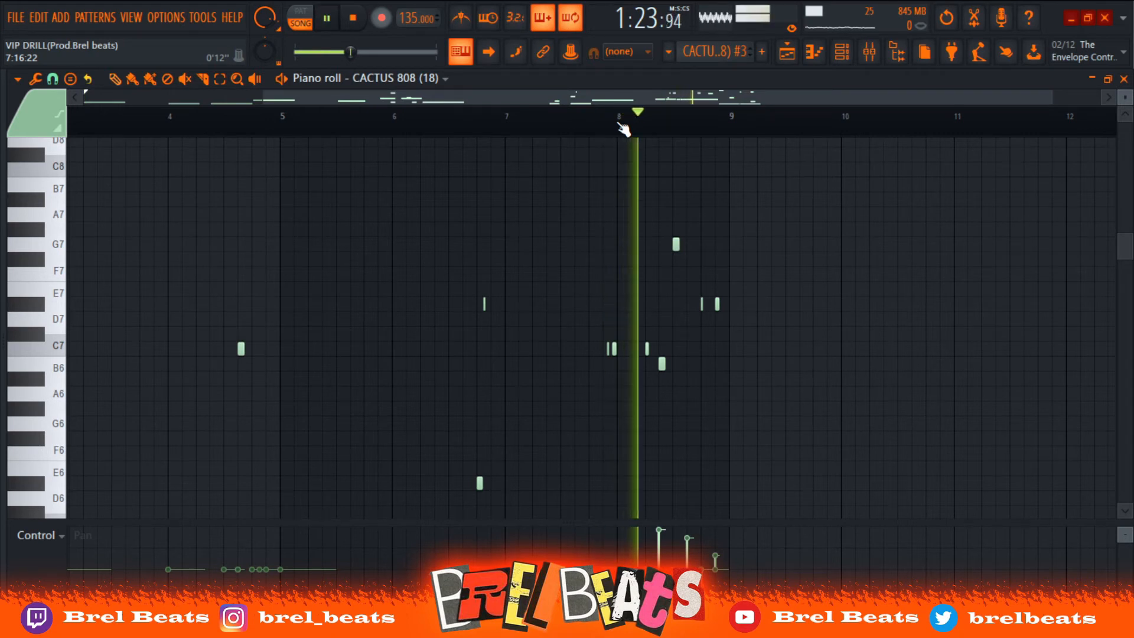
key(space)
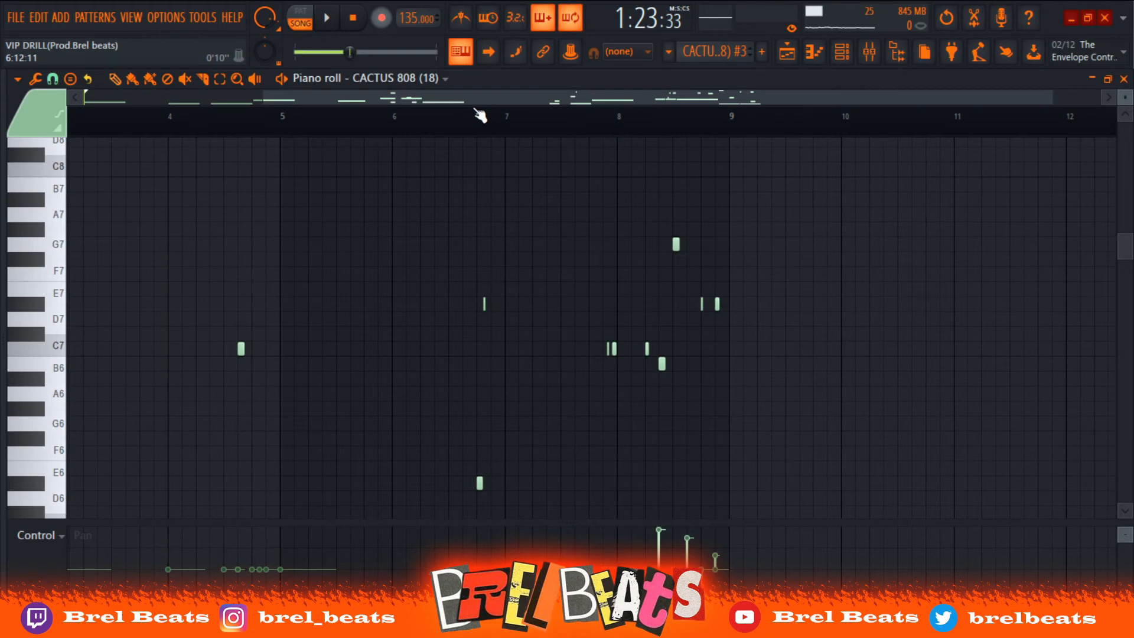
Return to the playlist, unmute Track 15 alongside the 808, and place the playback position just before bar 17
drag(470, 102, 76, 97)
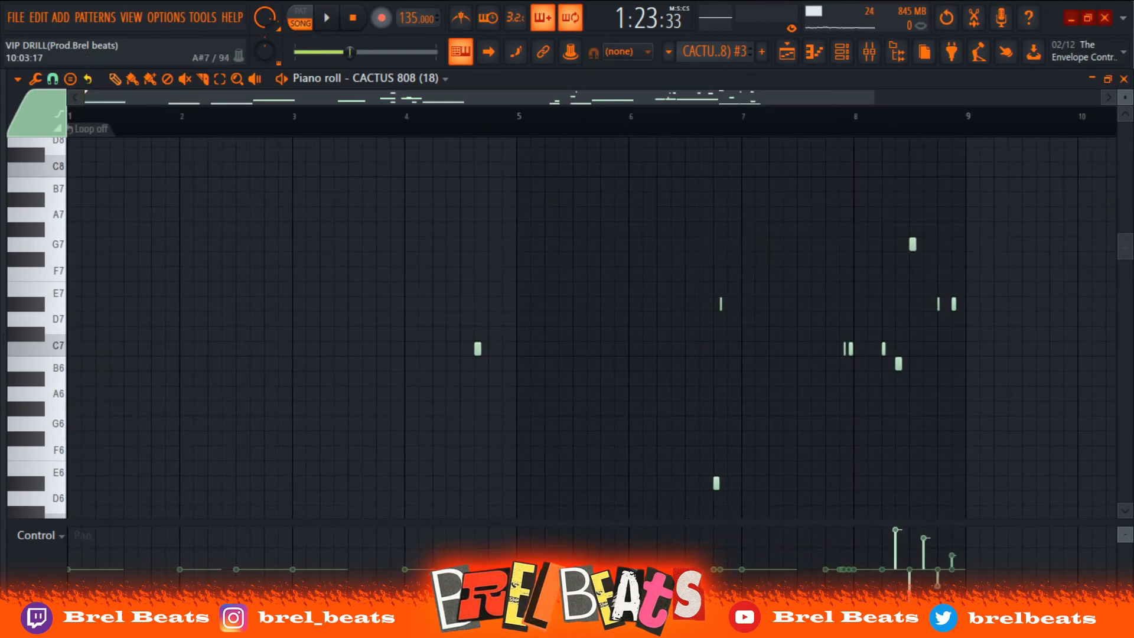
click(1093, 79)
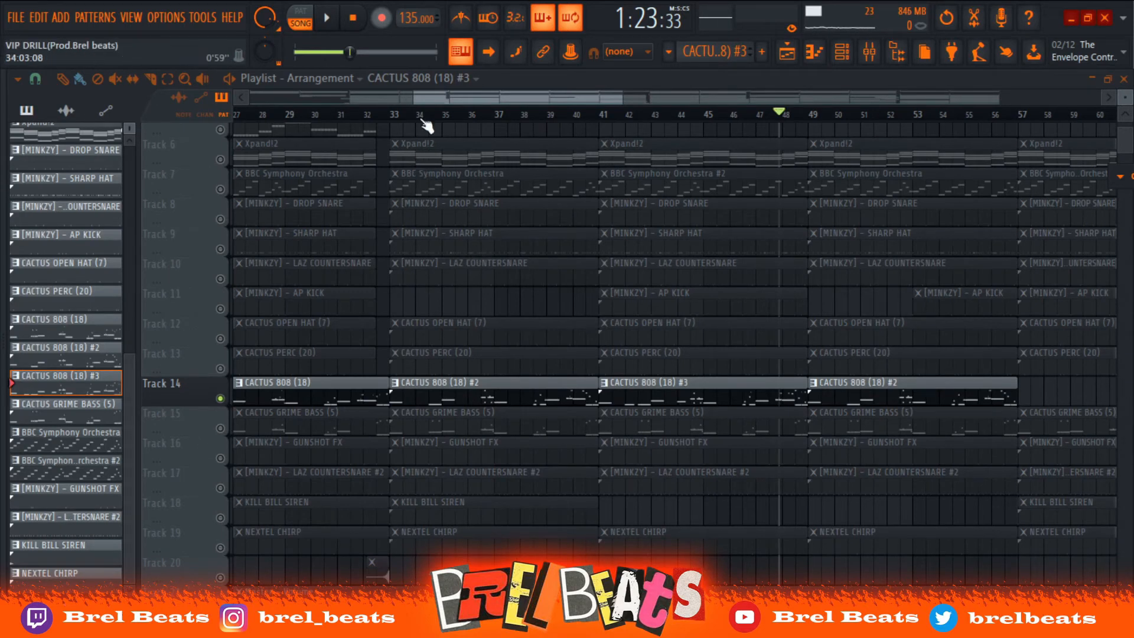
drag(419, 100, 409, 99)
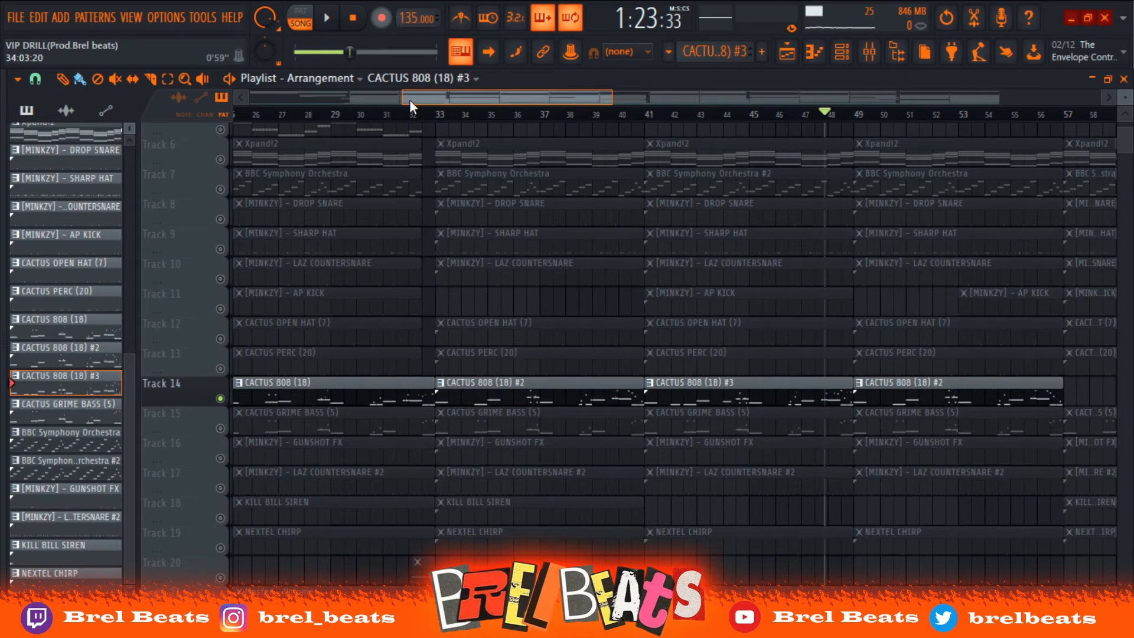
drag(409, 100, 330, 133)
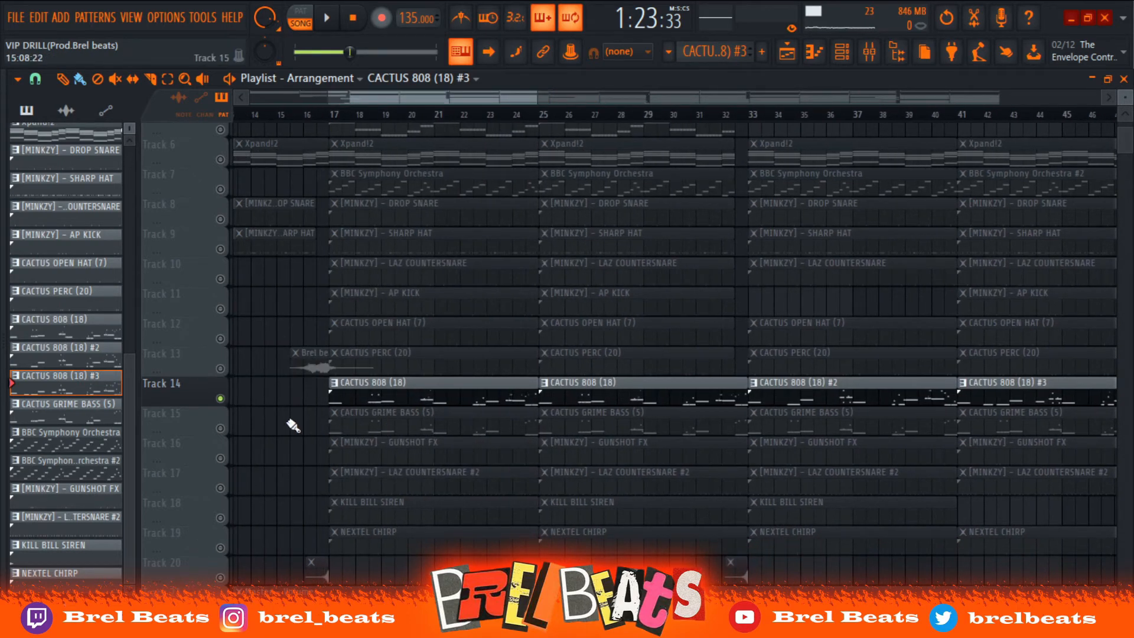
click(220, 428)
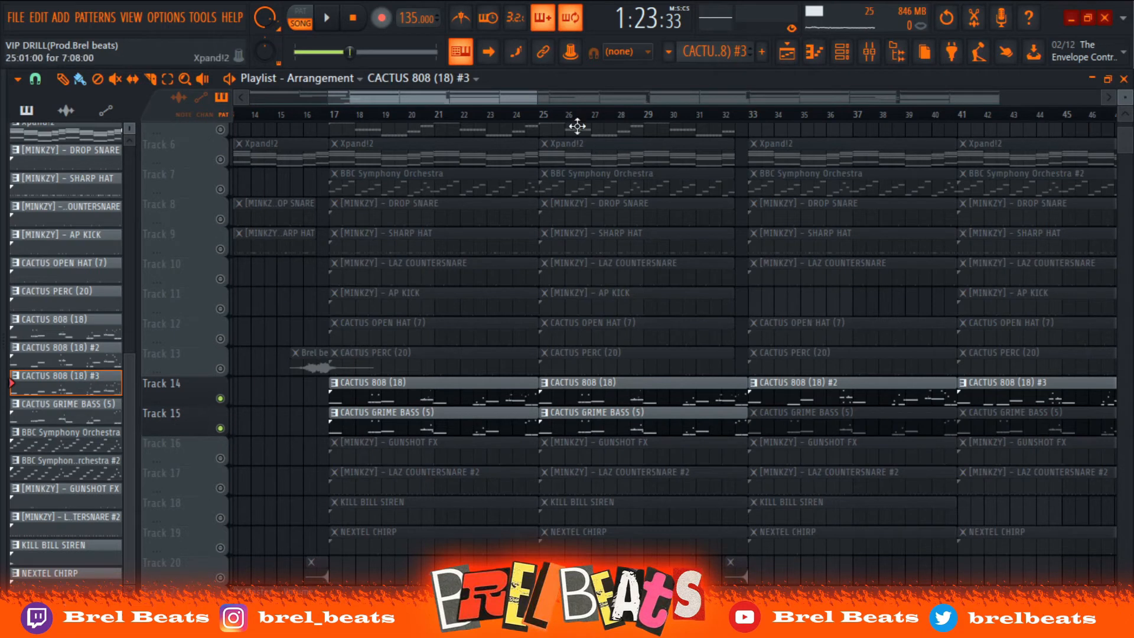
click(317, 114)
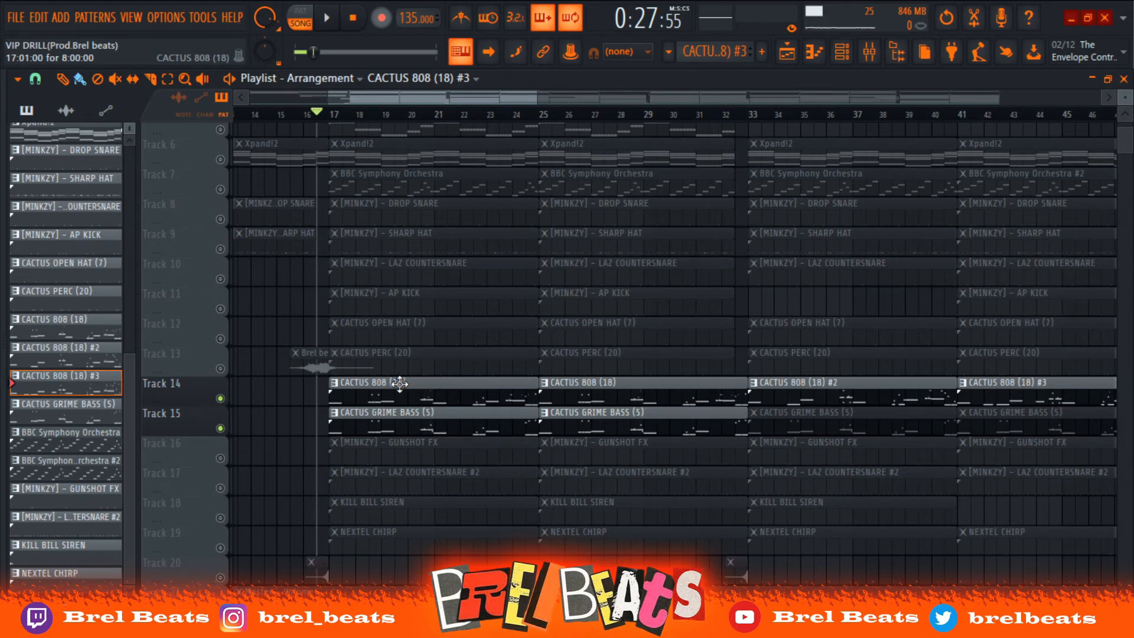
Solo Track 15, play it from just before bar 17, and select the CACTUS GRIME BASS (5) pattern
right_click(221, 428)
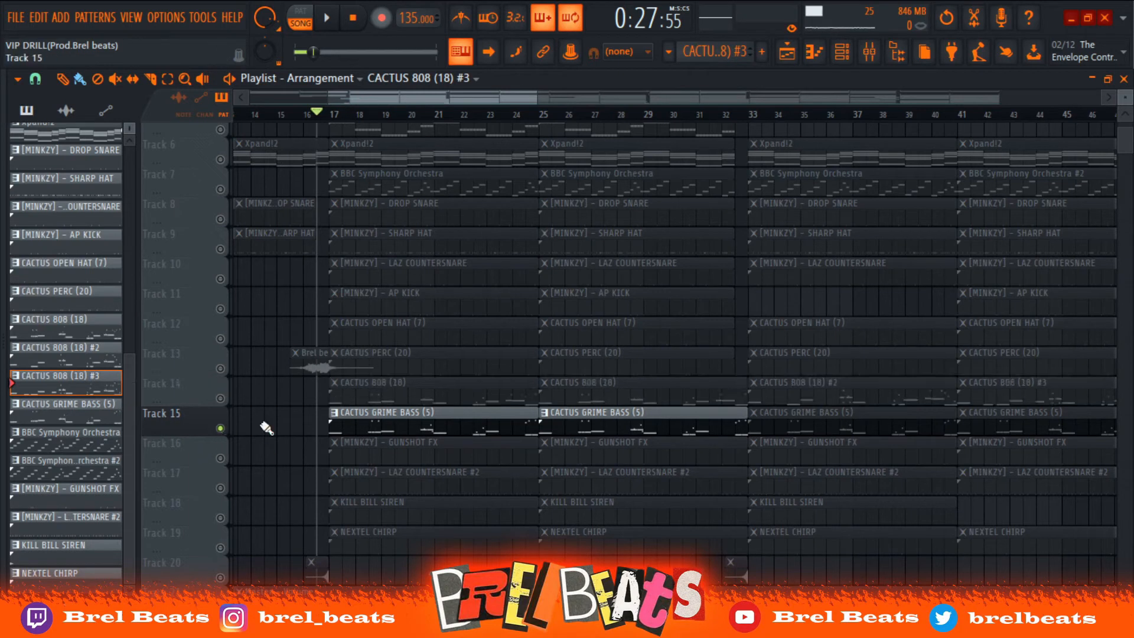
key(space)
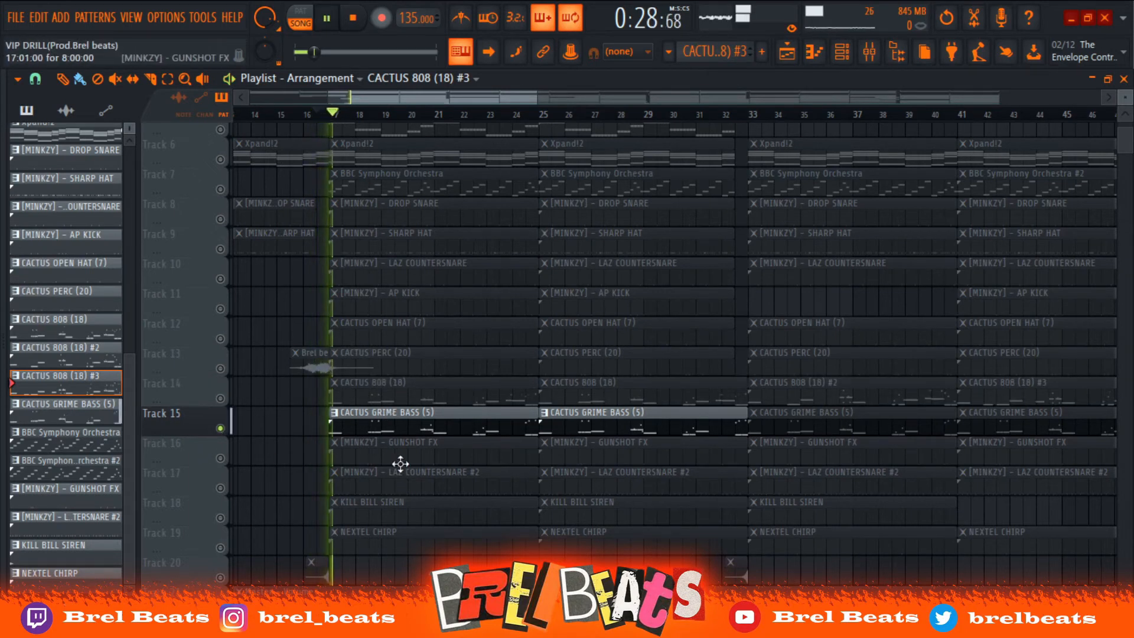
click(388, 429)
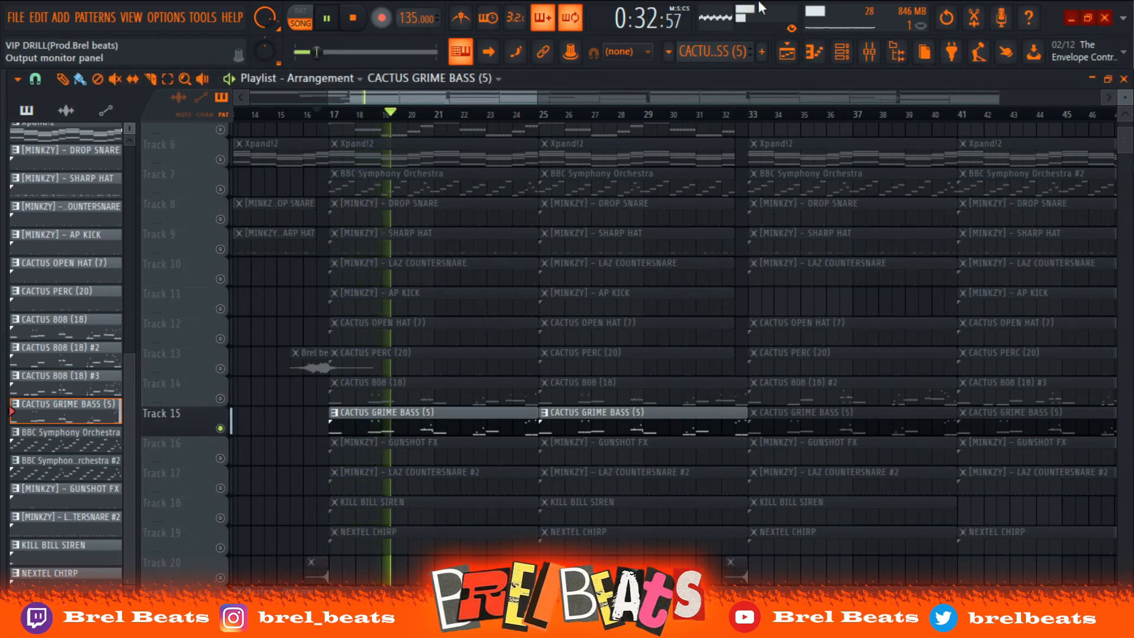
Inspect the CACTUS GRIME BASS (5) notes in a full-size piano roll spanning bars 1 to 9, return to the playlist and stop playback
click(826, 54)
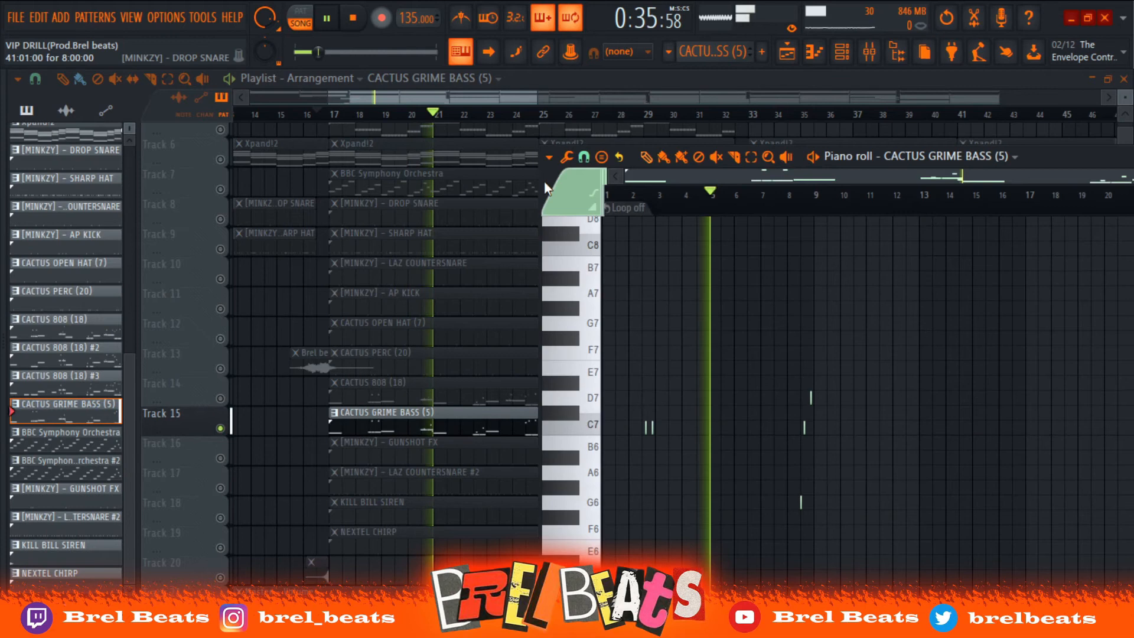
double_click(1031, 154)
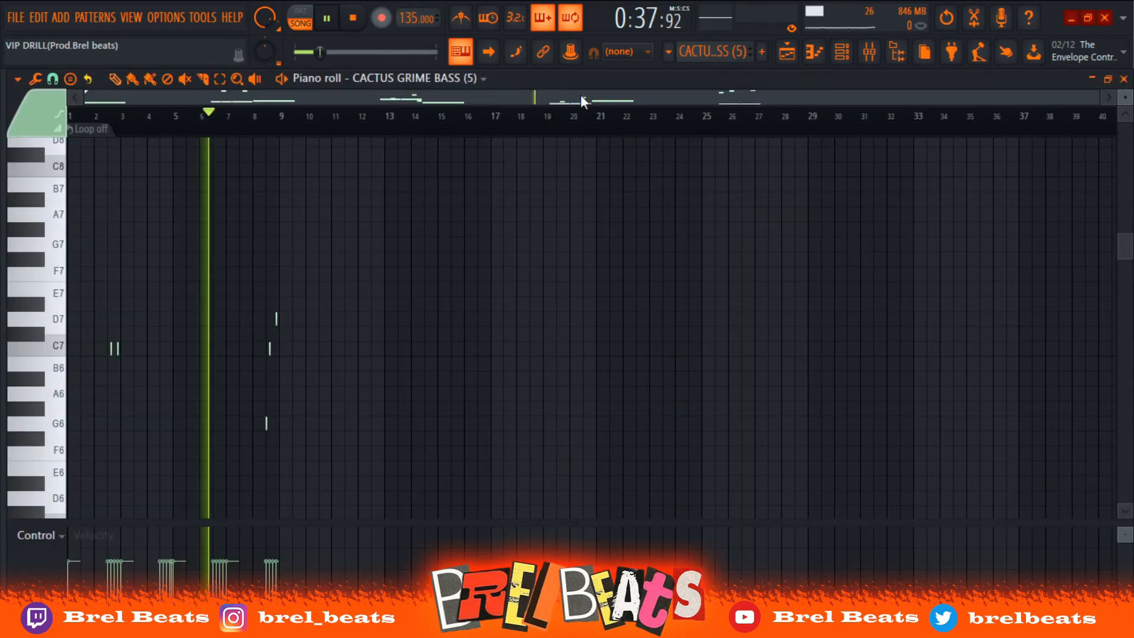
drag(1096, 99, 801, 150)
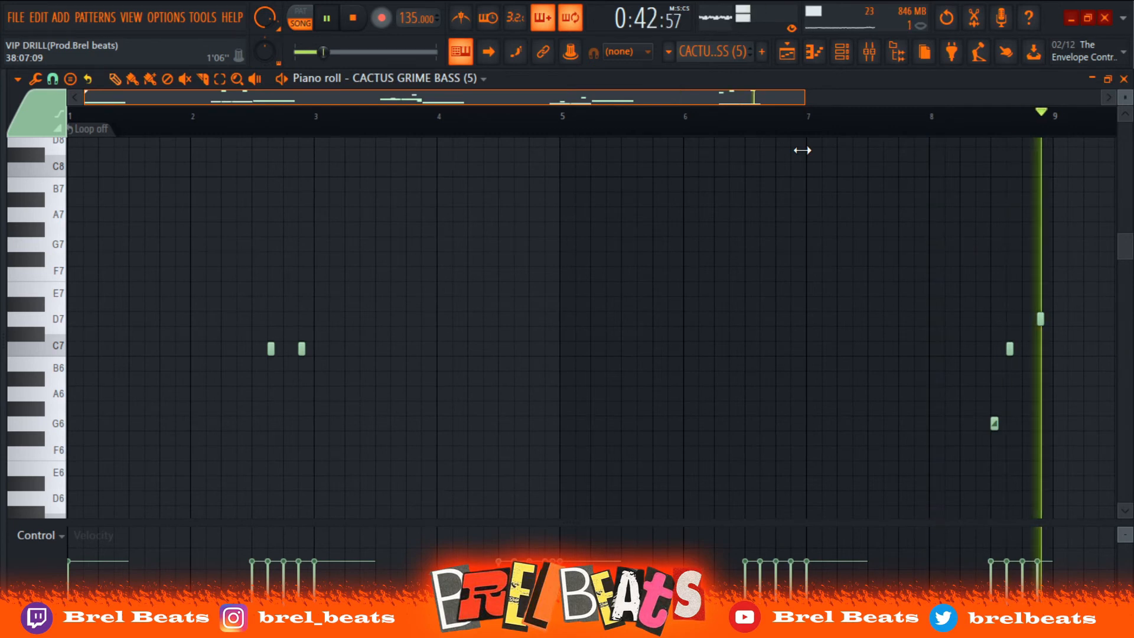
key(F5)
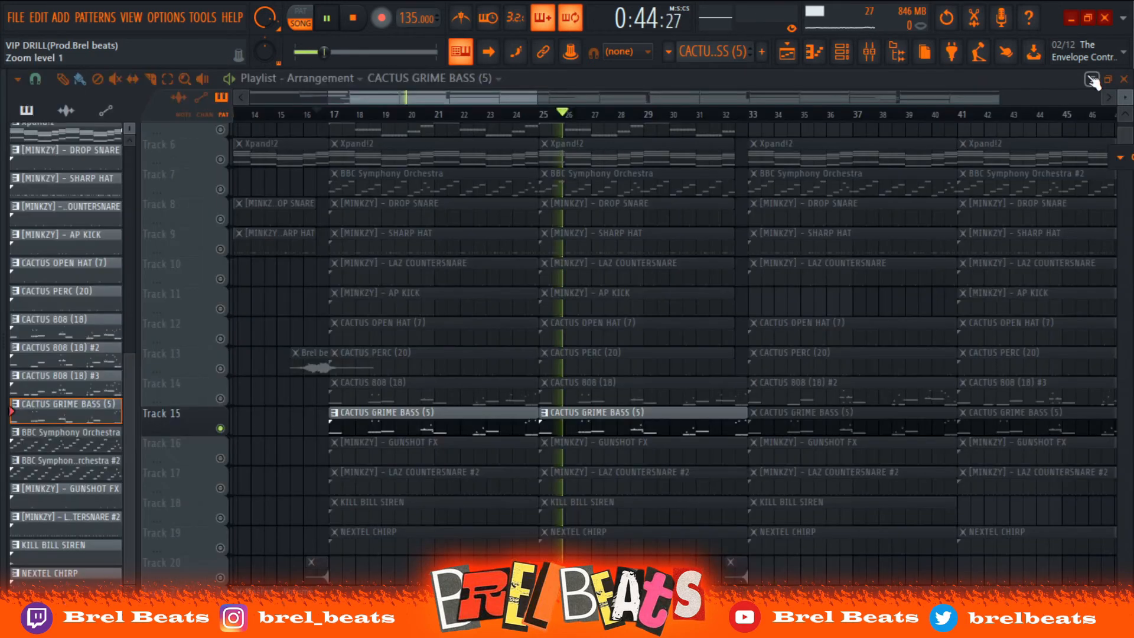
key(space)
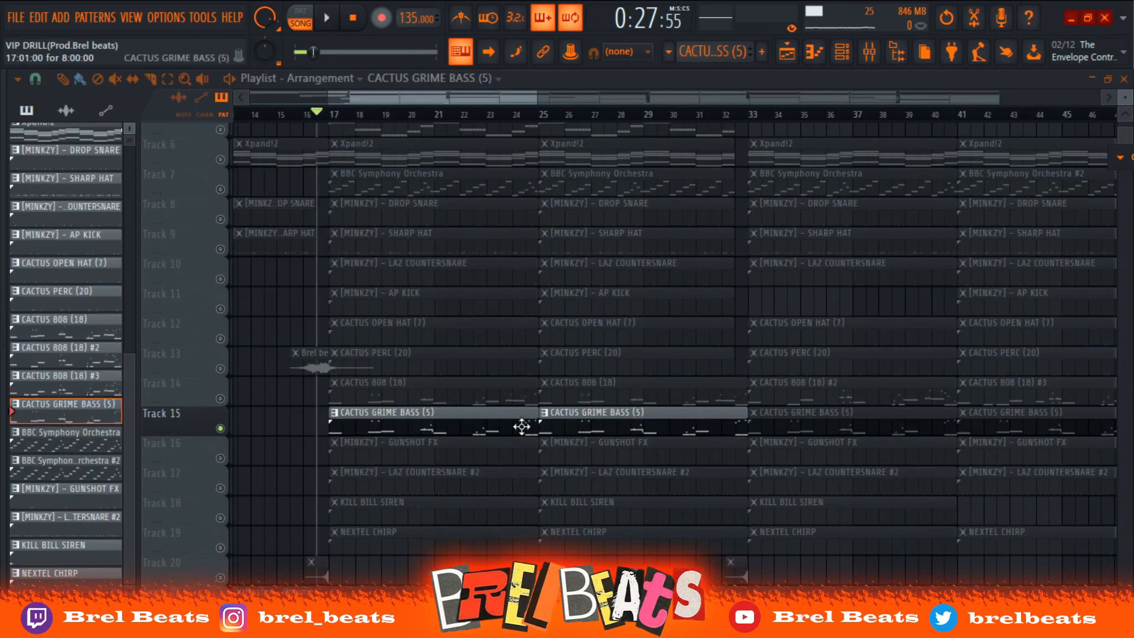
Unmute Track 14 and play the CACTUS 808 together with the grime bass from just before bar 17
click(220, 399)
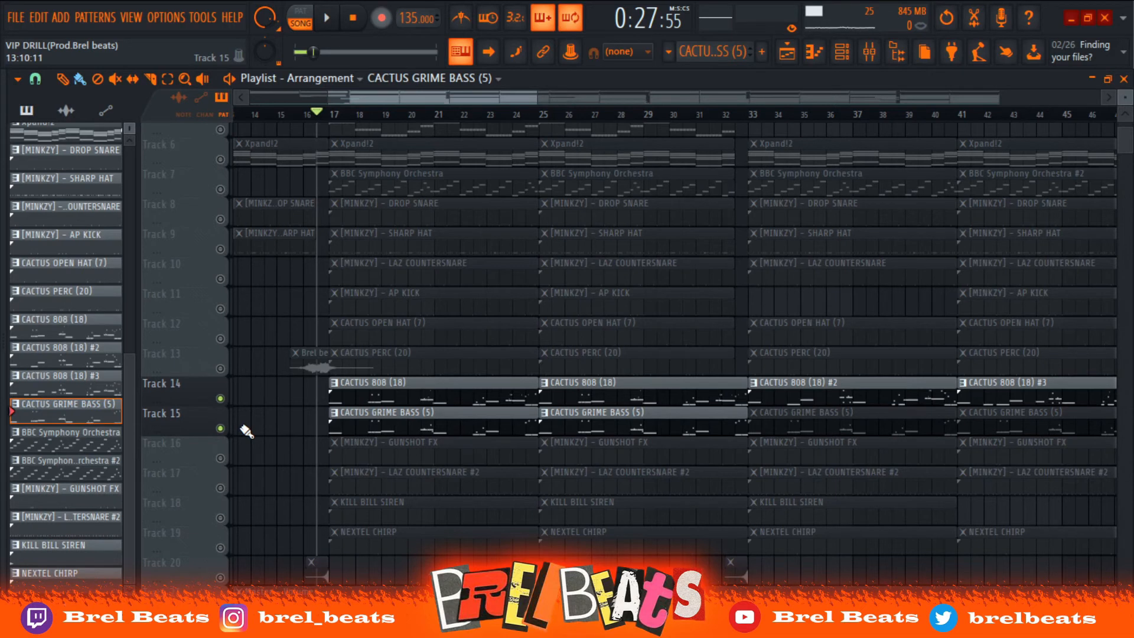
key(space)
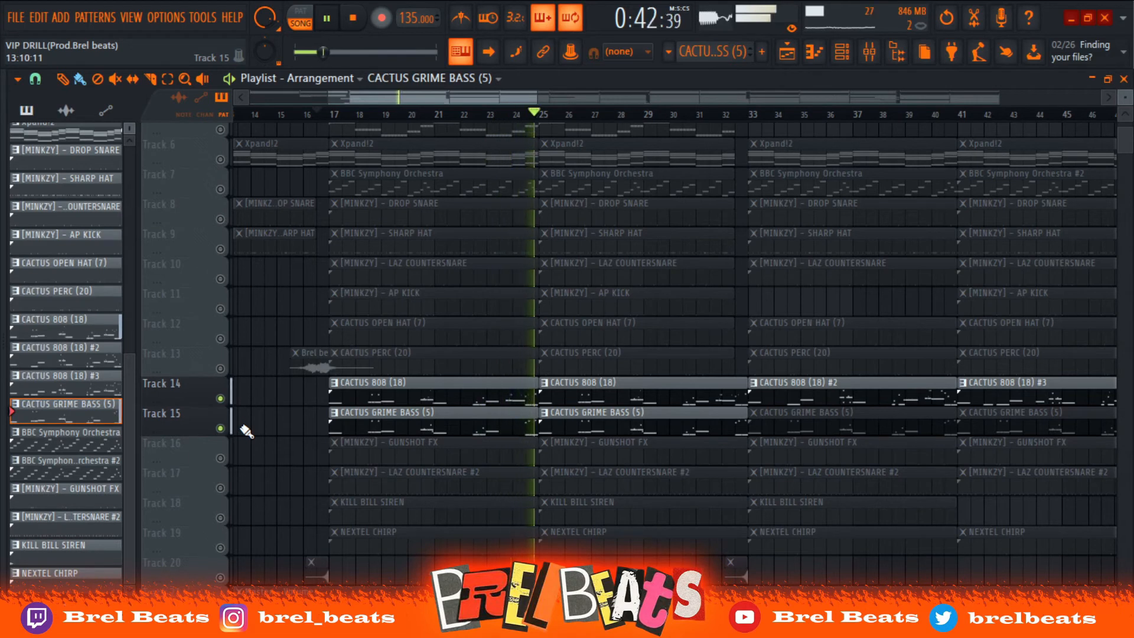
key(space)
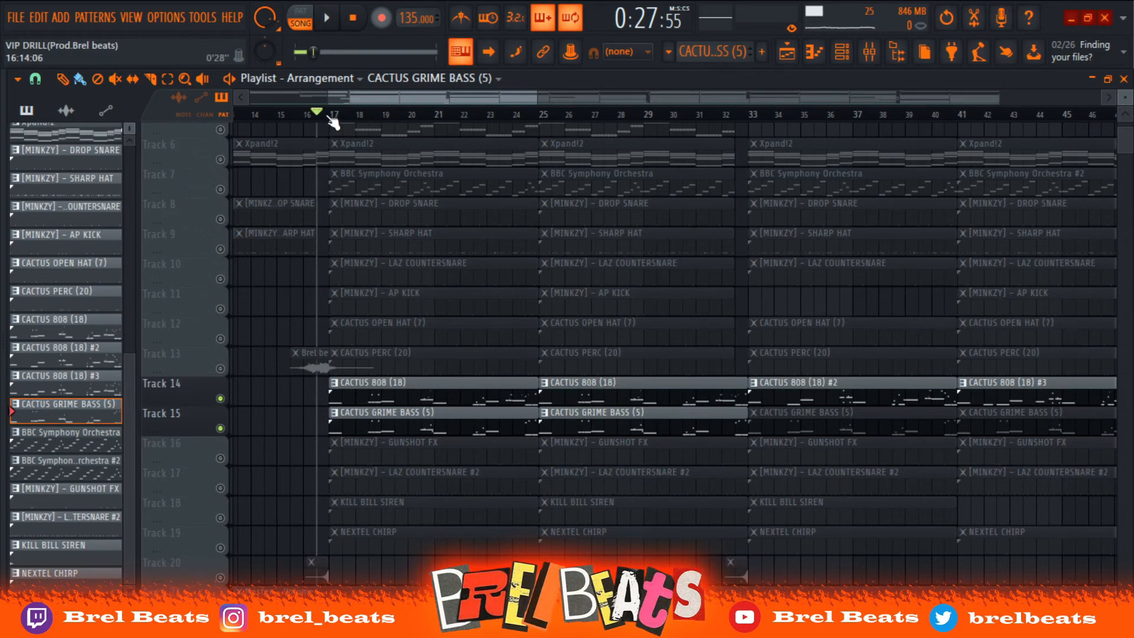
Unmute the drum and percussion Tracks 8 to 13 alongside the two bass tracks
click(221, 219)
click(221, 248)
click(220, 278)
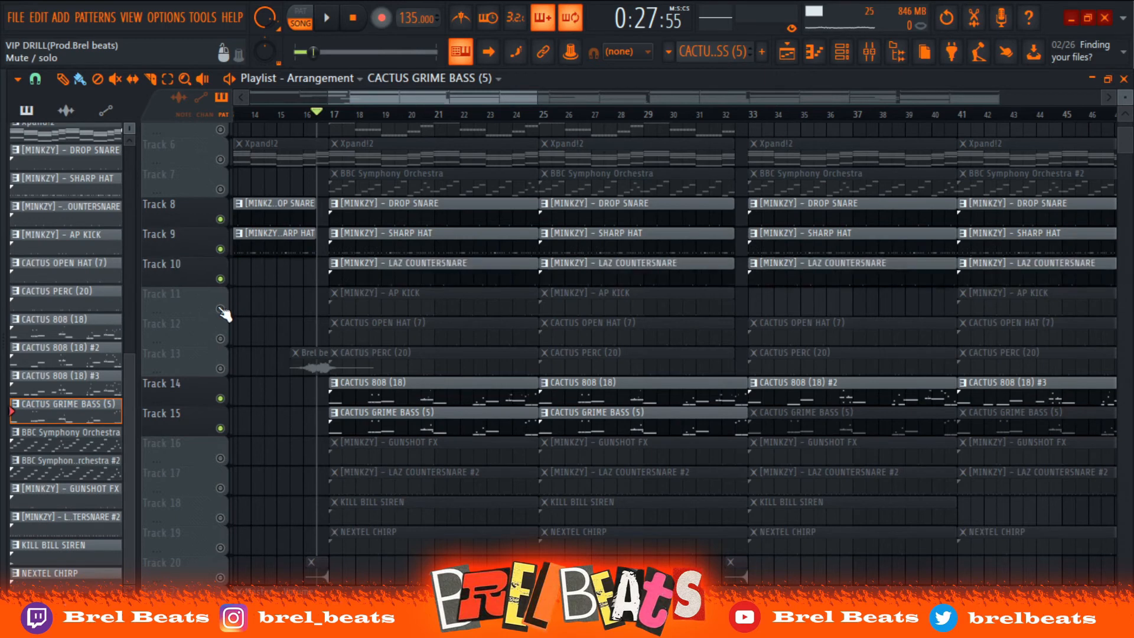
click(220, 308)
click(220, 339)
click(220, 368)
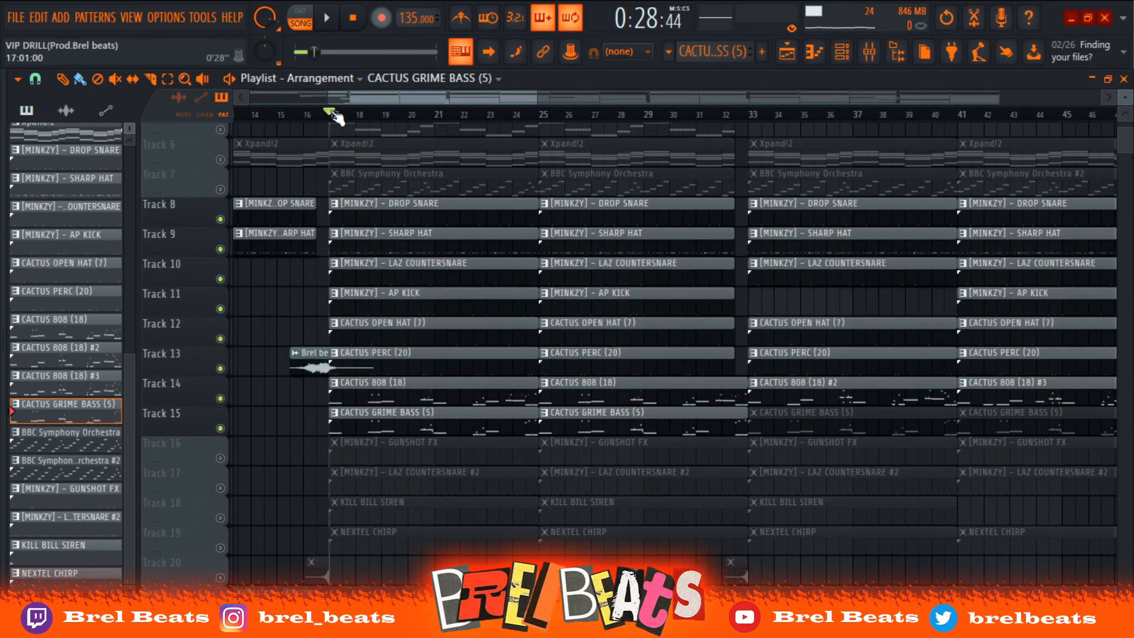
Unmute Tracks 16 to 19 and play all the drums and basses from bar 17 through to bar 49
click(220, 458)
click(220, 488)
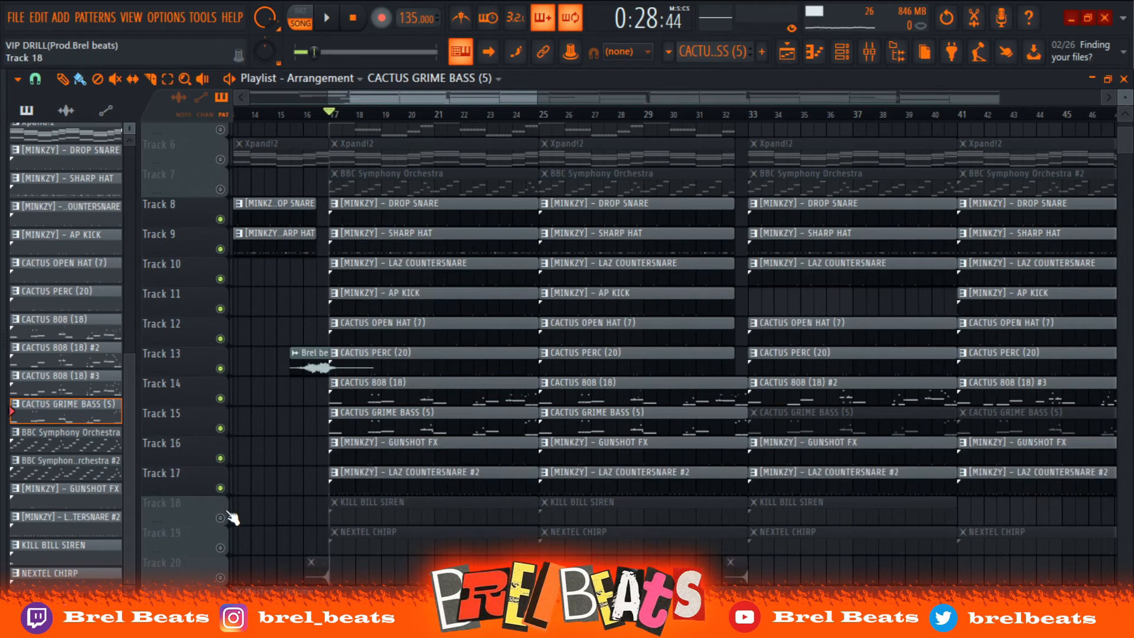
click(221, 518)
click(221, 548)
key(space)
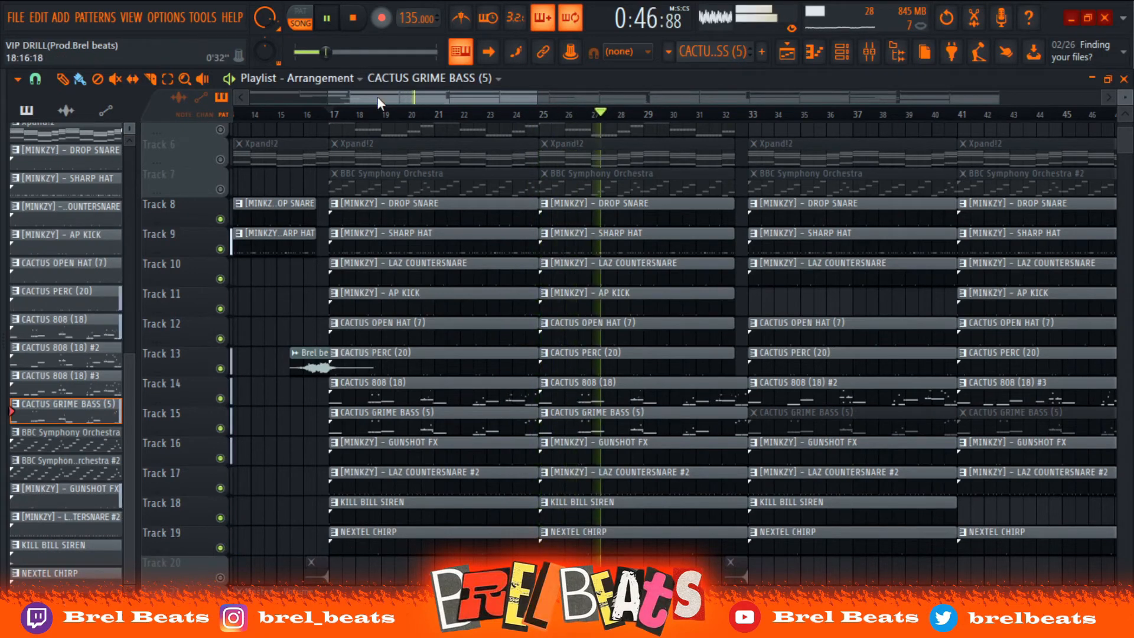
drag(391, 97, 451, 101)
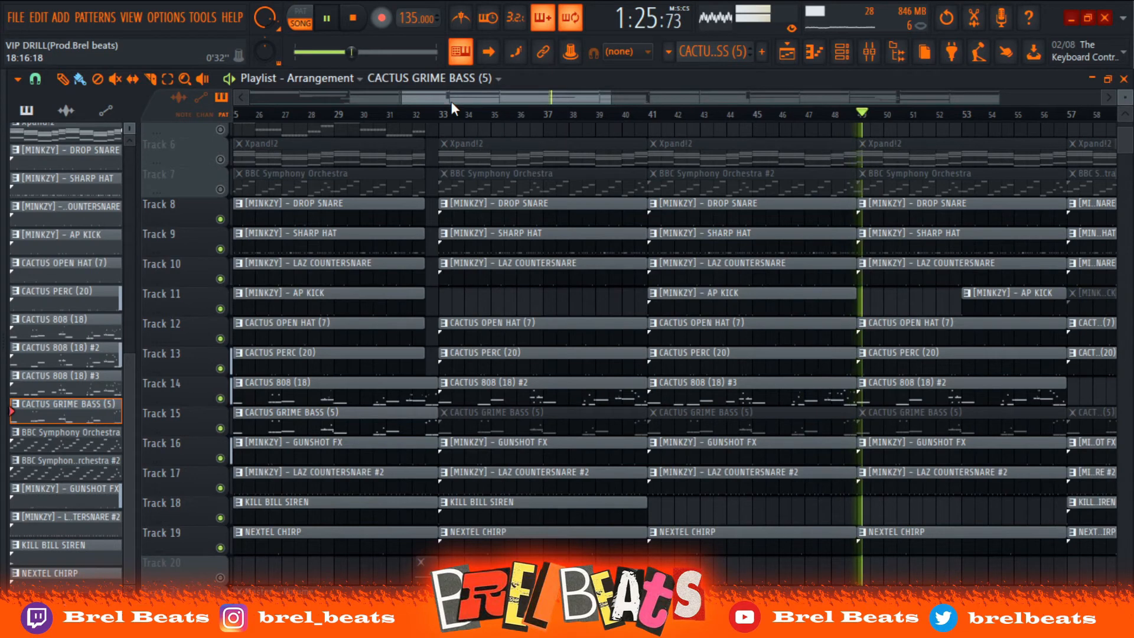
key(space)
Show the arrangement from bar 1 to 89 starting at Track 1, and select the Prod.Tag audio clip before bar 17 on Track 13
drag(402, 99, 265, 120)
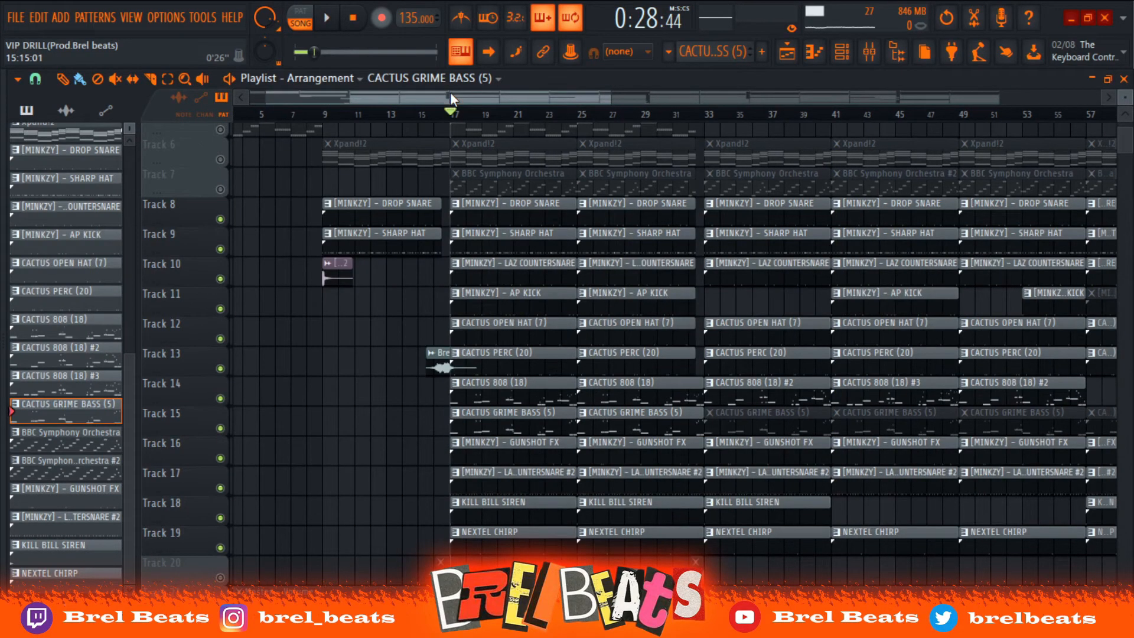
drag(450, 92, 482, 122)
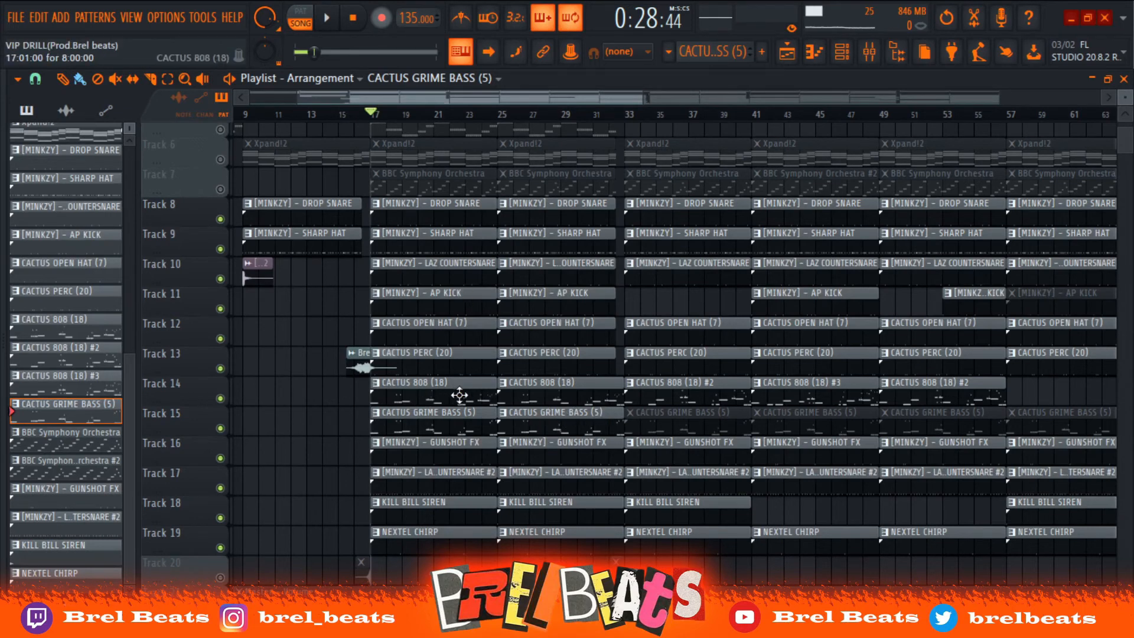
drag(401, 96, 382, 241)
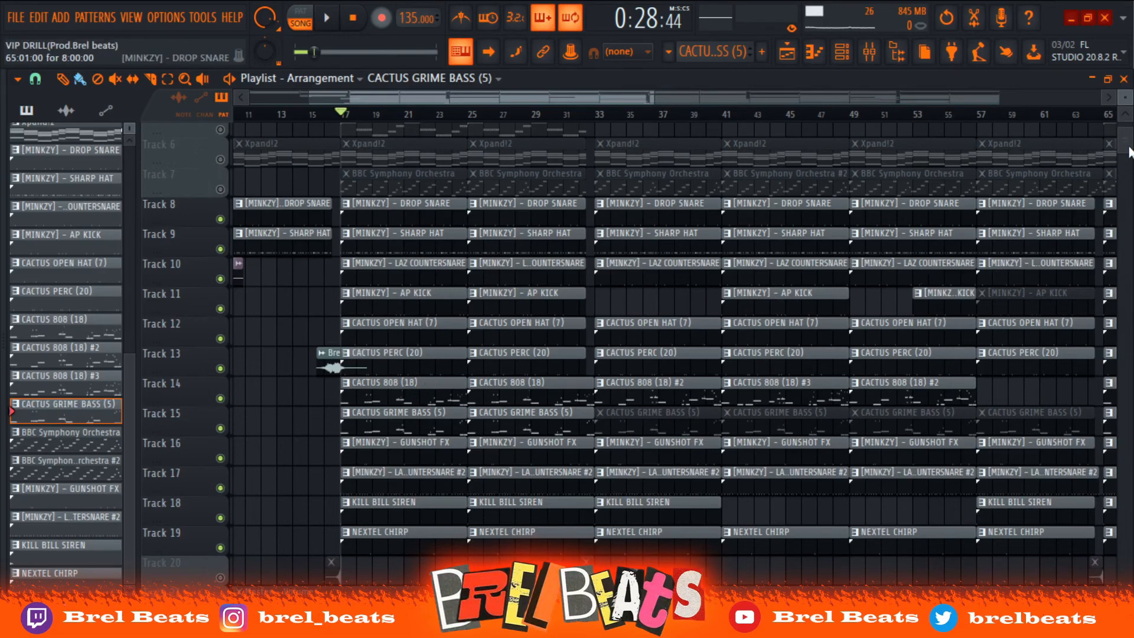
scroll(1129, 150, up, 5)
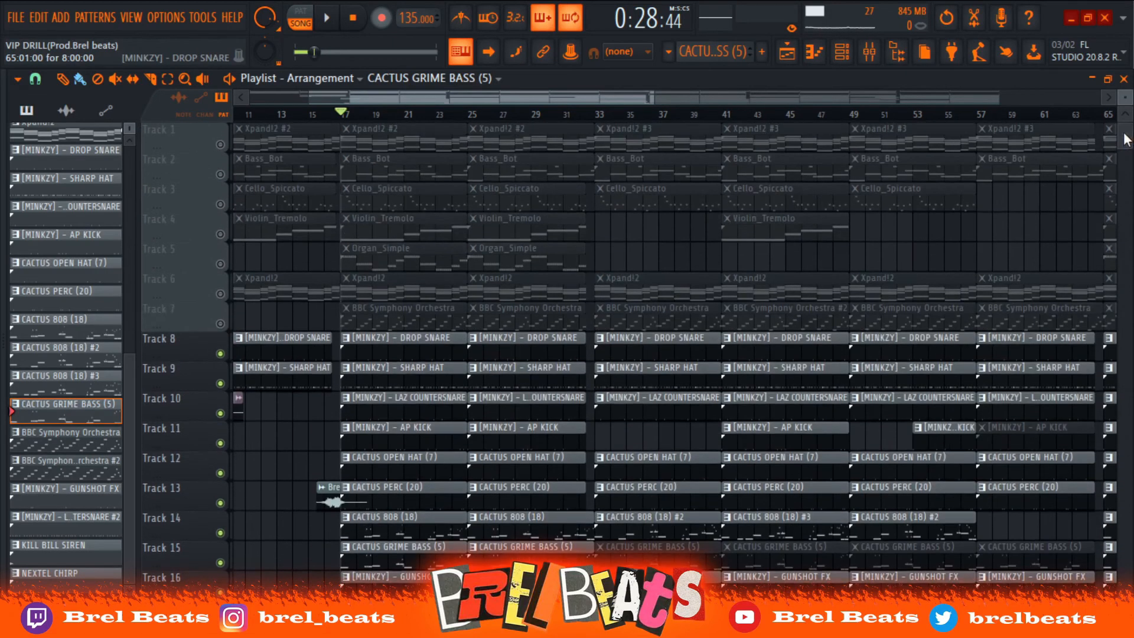
drag(308, 97, 202, 99)
drag(653, 98, 815, 100)
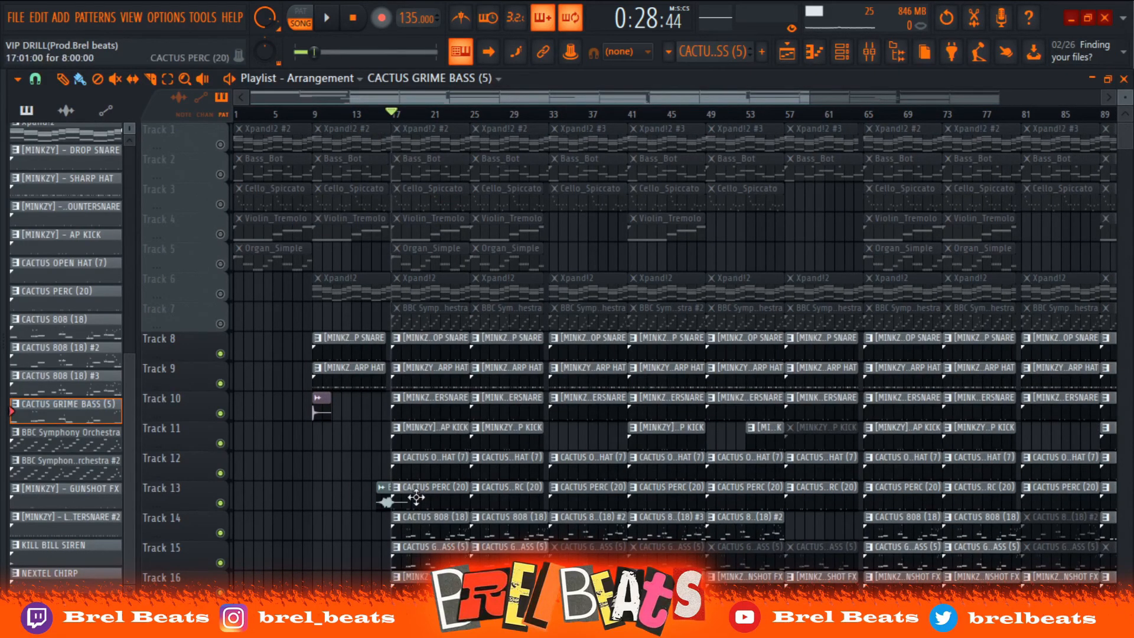
click(385, 502)
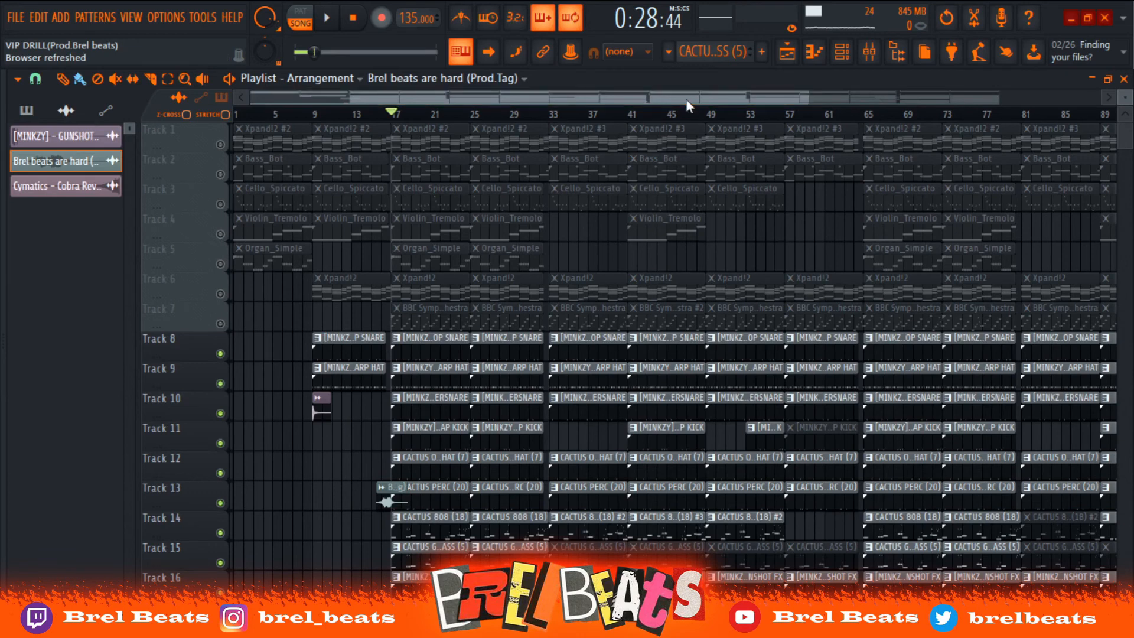
Examine how the melody, drum and bass clips are layered down to Track 21 in the sections between bars 1 and 89
drag(812, 100, 697, 107)
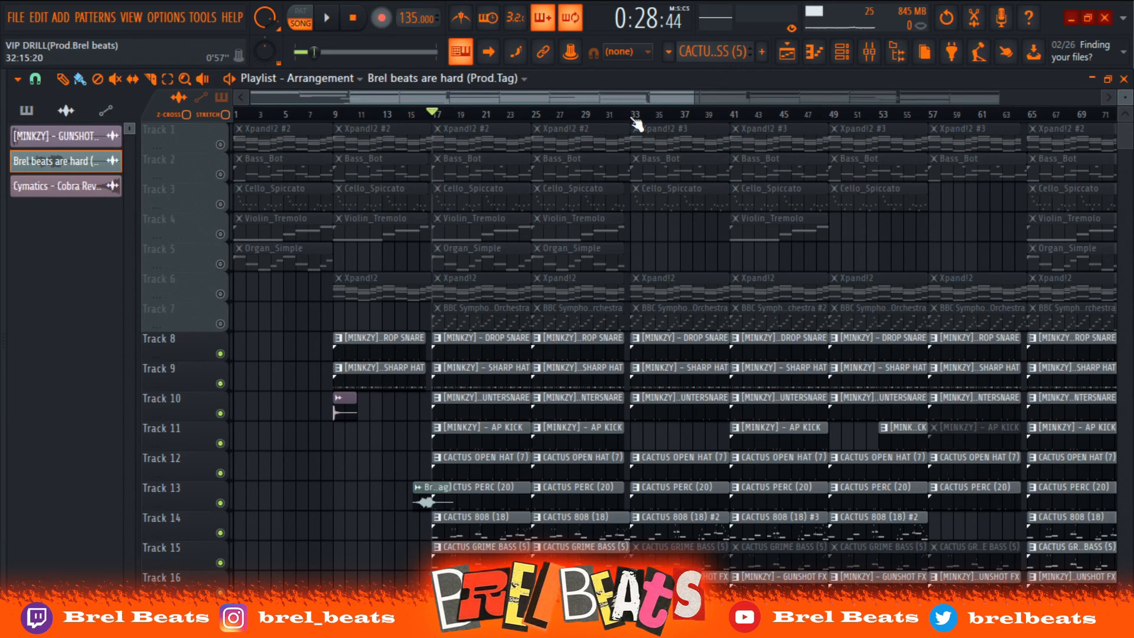
drag(624, 98, 661, 98)
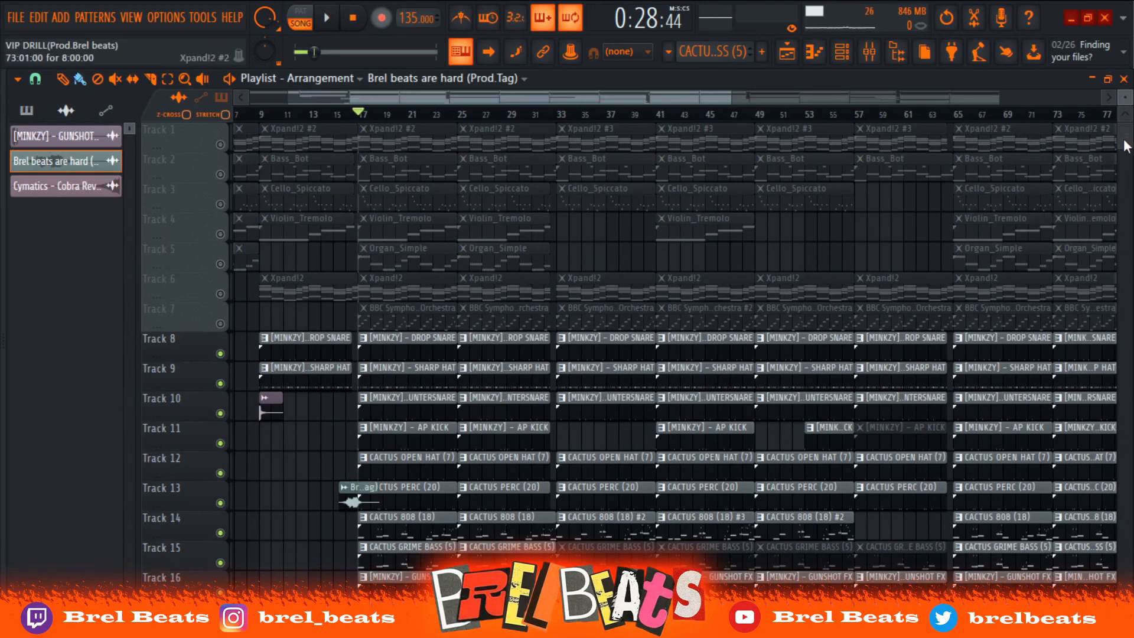
drag(1124, 140, 1124, 141)
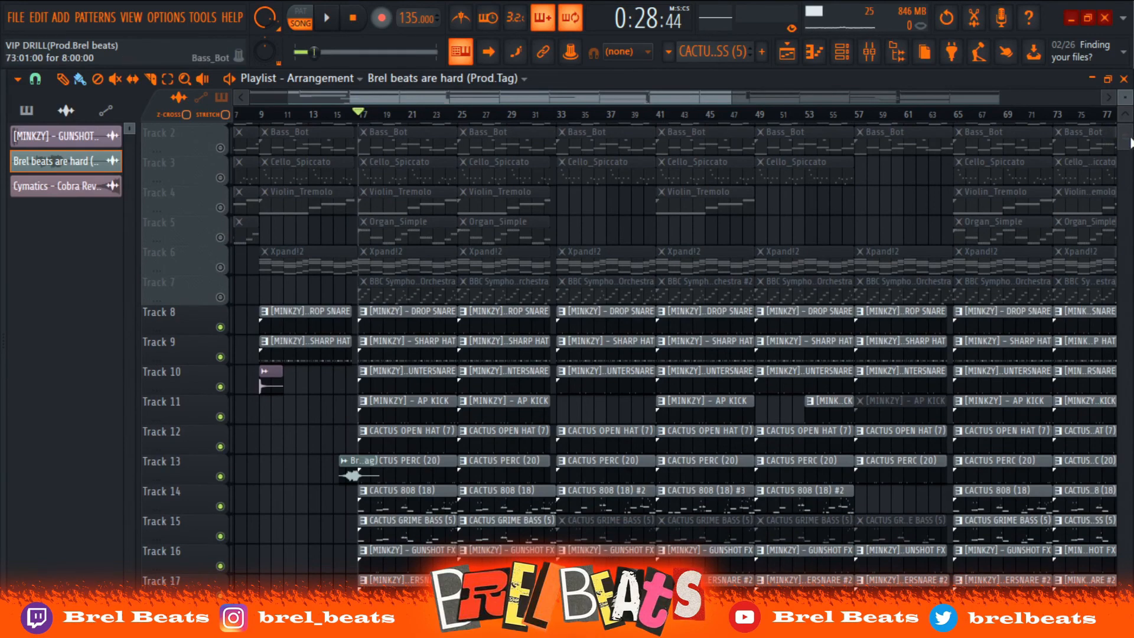
drag(1131, 139, 1132, 137)
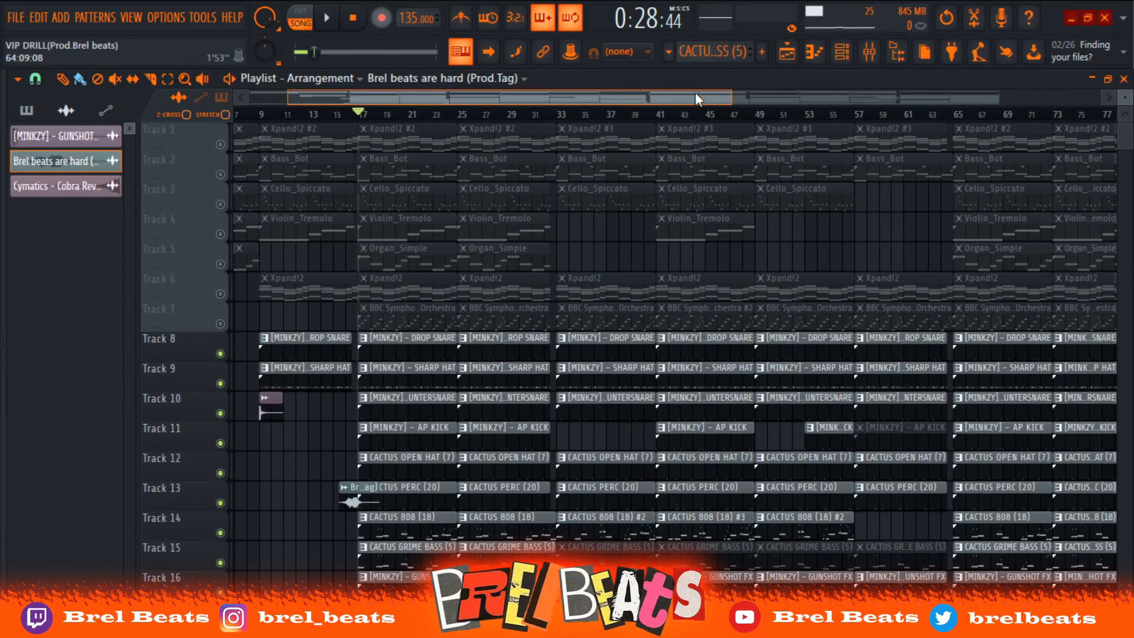
drag(696, 92, 763, 94)
drag(1127, 144, 1127, 150)
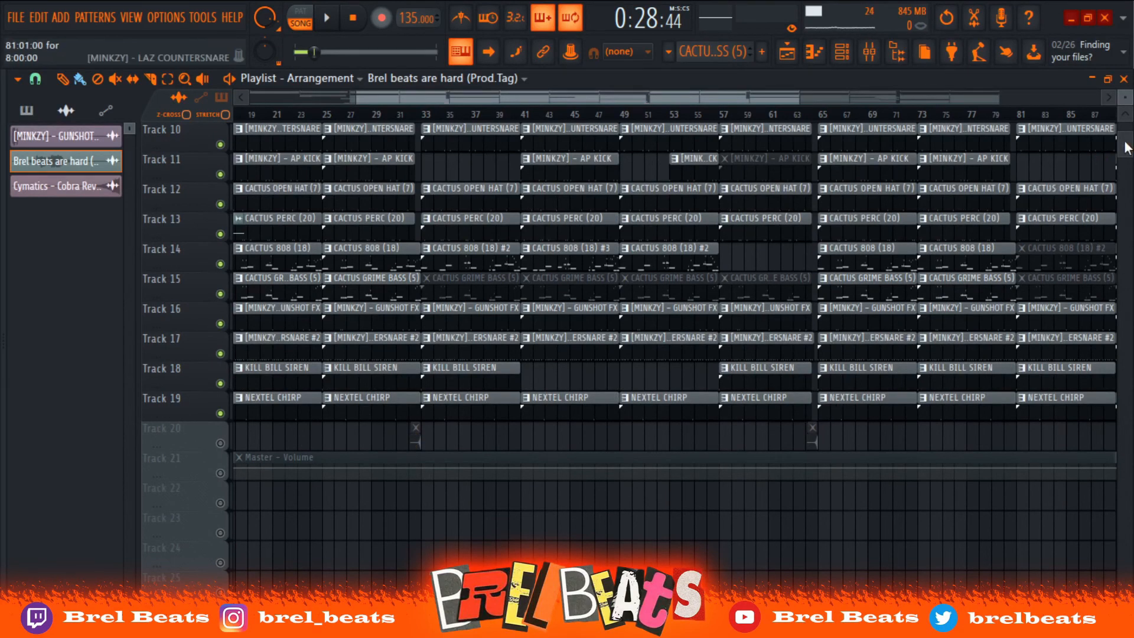
drag(1127, 145, 1125, 140)
Examine the second half of the arrangement from bar 65 to its last clips, and fit the whole song in view
drag(732, 98, 926, 132)
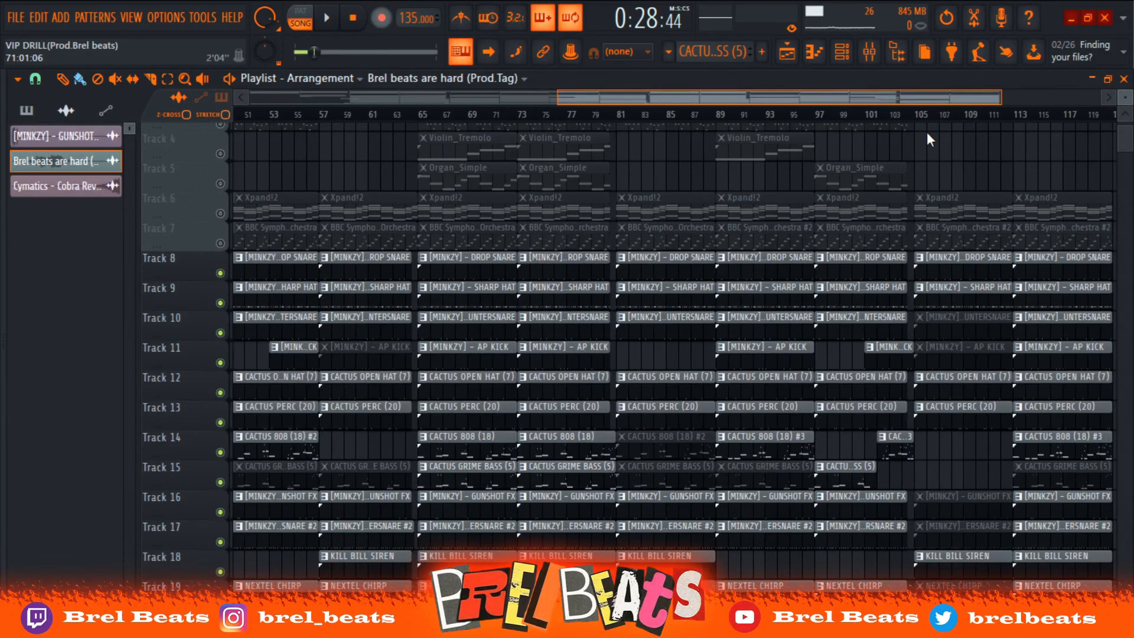
drag(599, 98, 655, 98)
drag(1127, 143, 1129, 130)
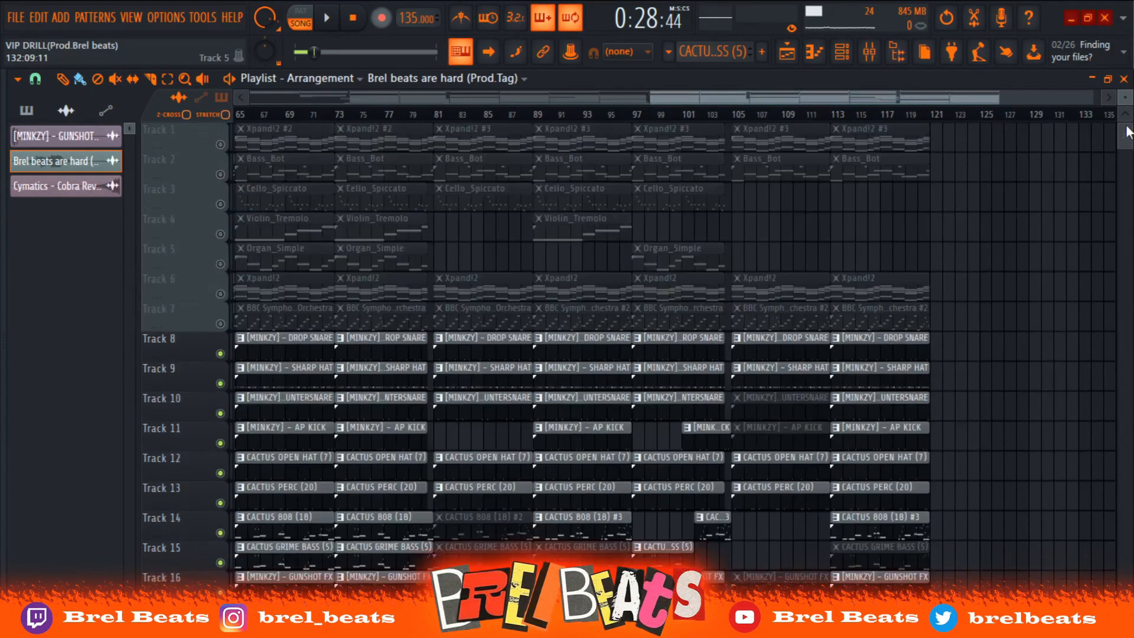
drag(650, 98, 249, 99)
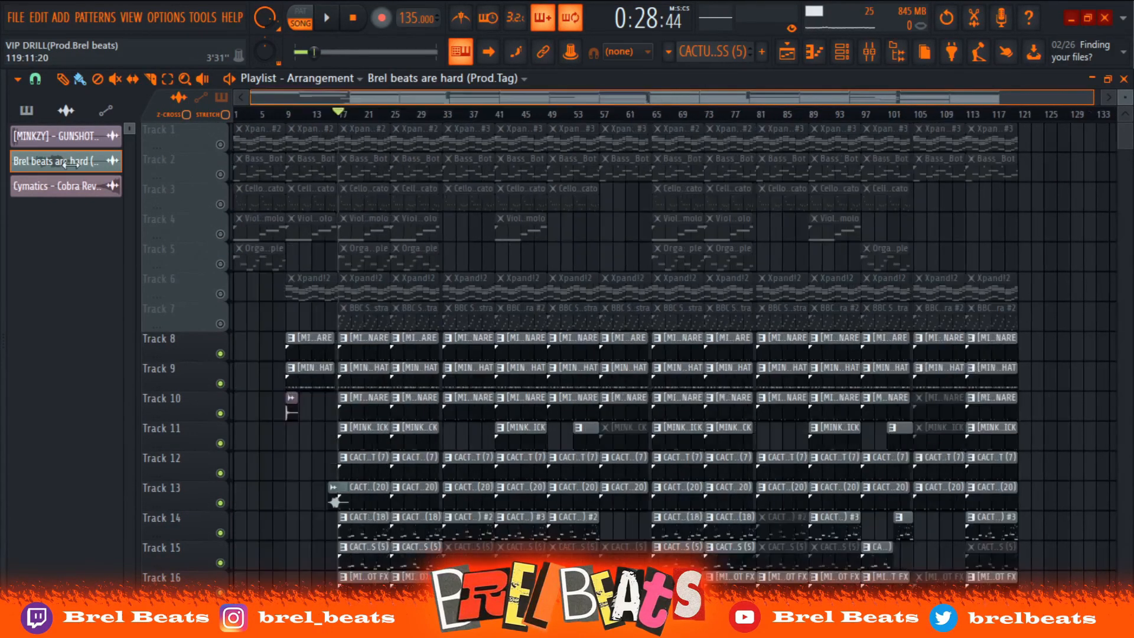